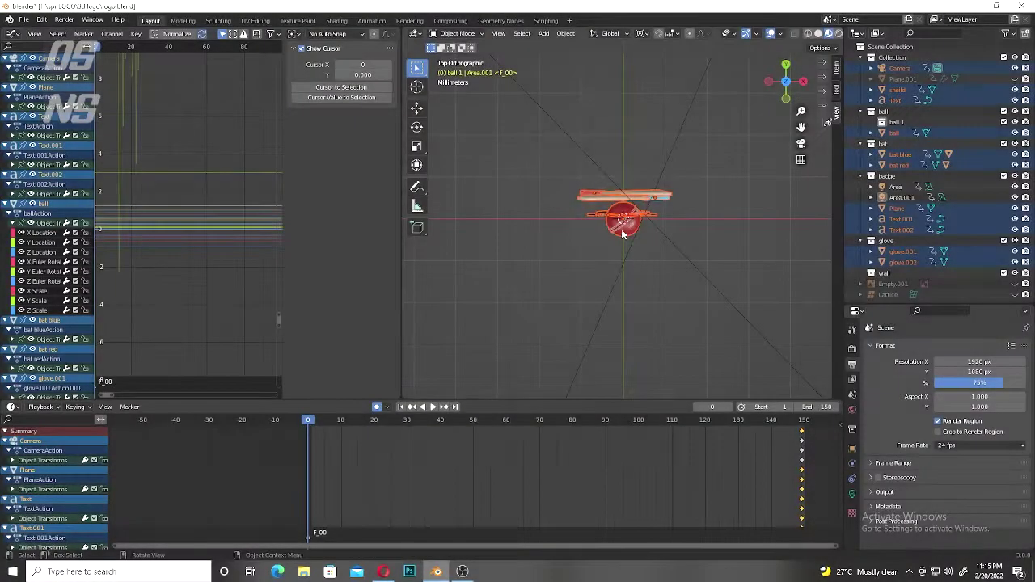
# Step: At frame 0, move the cricket ball along Y to a starting position below the logo
pyautogui.click(622, 234)
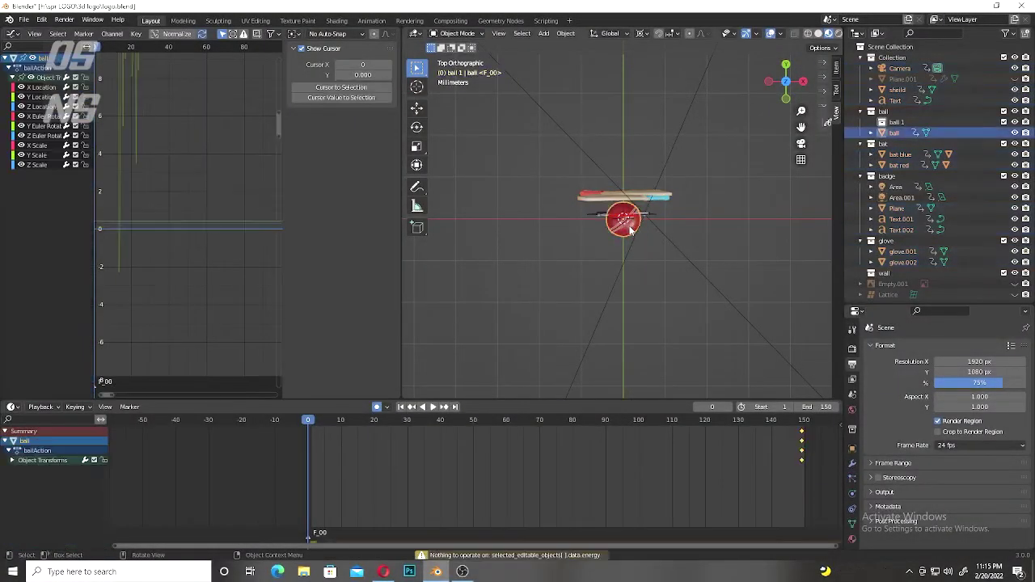
pyautogui.scroll(-1, 624, 228)
pyautogui.scroll(-1, 625, 227)
pyautogui.press('g')
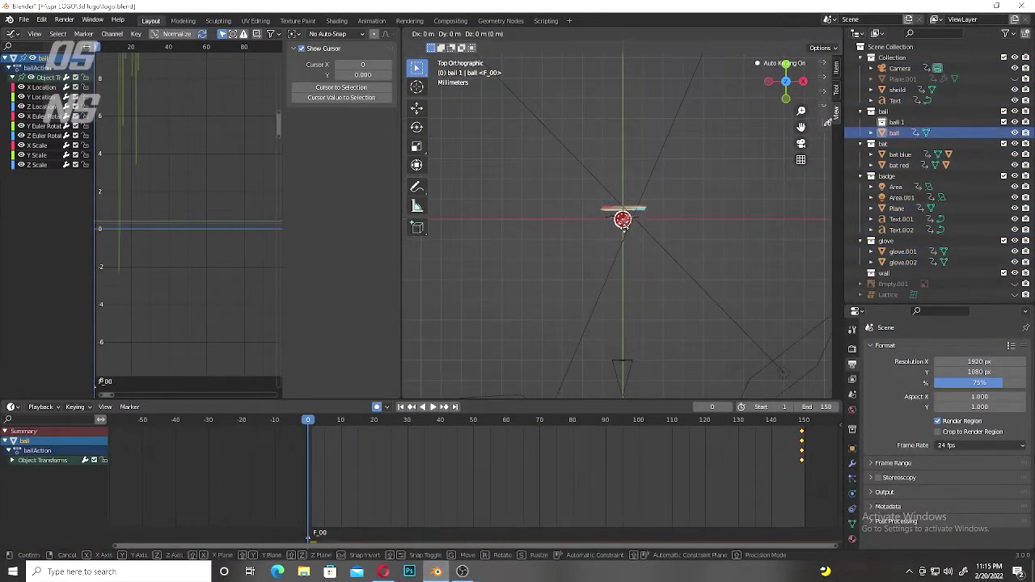
pyautogui.press('y')
pyautogui.click(624, 65)
pyautogui.scroll(-2, 639, 146)
pyautogui.click(646, 192)
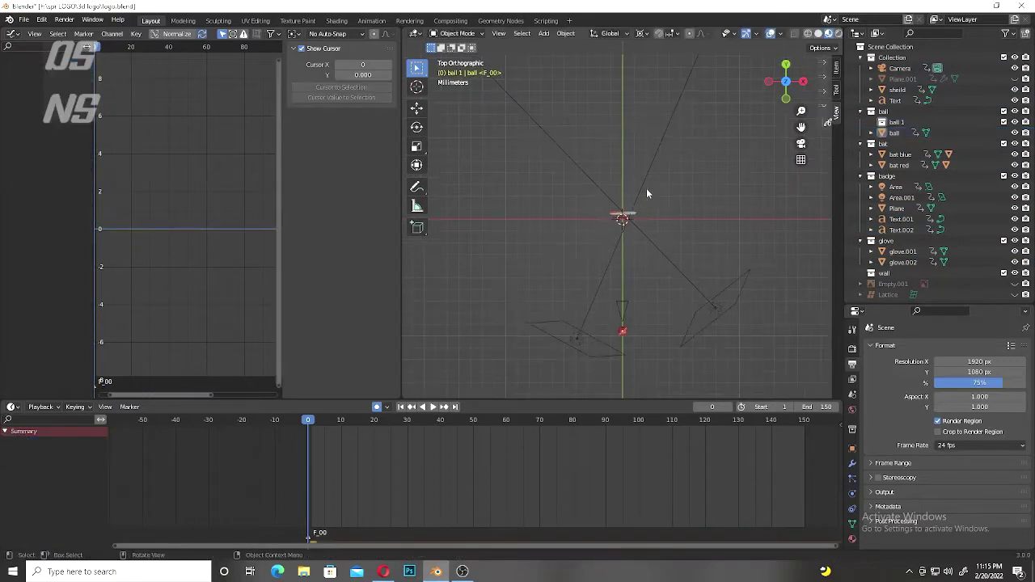
# Step: At frame 15, move the ball back along Y onto the shield, keying its arrival
pyautogui.click(622, 330)
pyautogui.press('space')
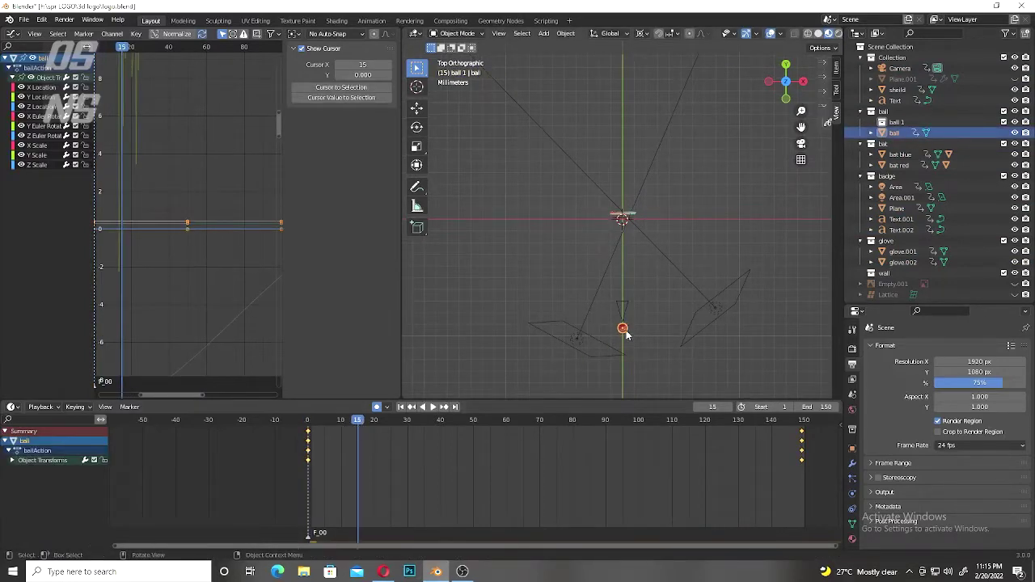
pyautogui.press('g')
pyautogui.press('y')
pyautogui.click(623, 218)
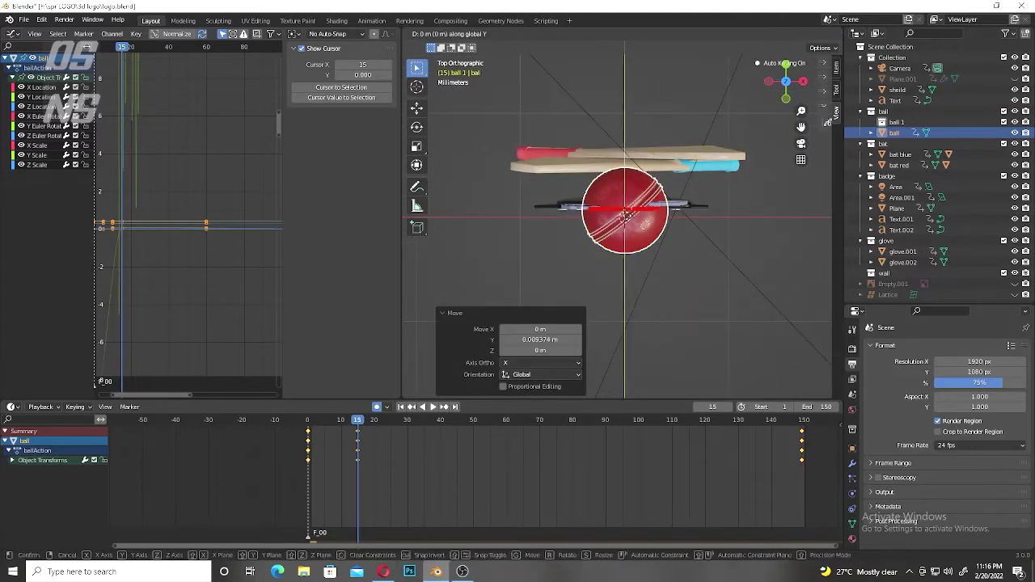
pyautogui.rightClick(757, 89)
pyautogui.click(728, 276)
pyautogui.press('KP_1')
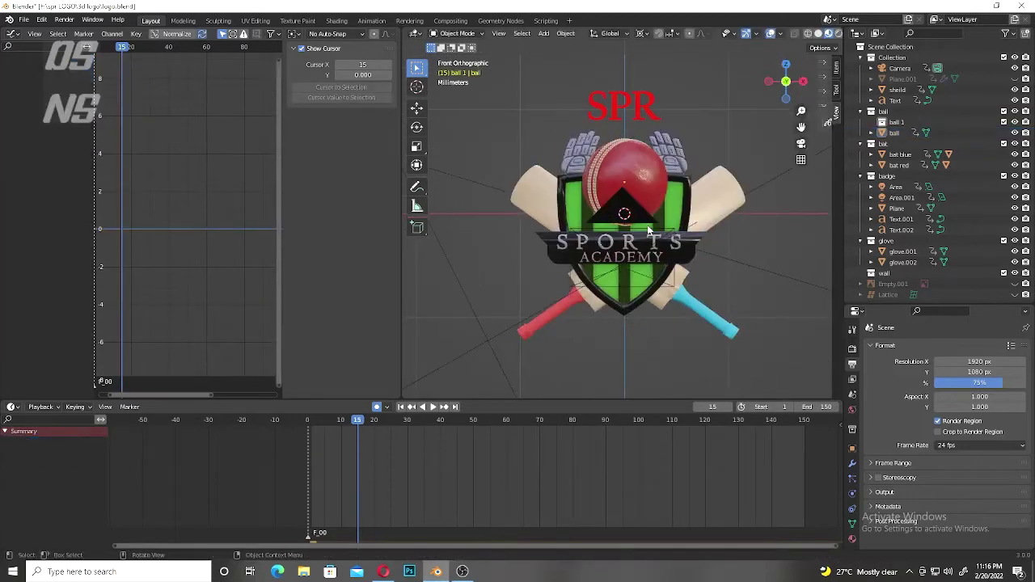
# Step: Copy the ball's Noise modifier onto the shield's curves and preview the shake
pyautogui.click(634, 166)
pyautogui.click(44, 96)
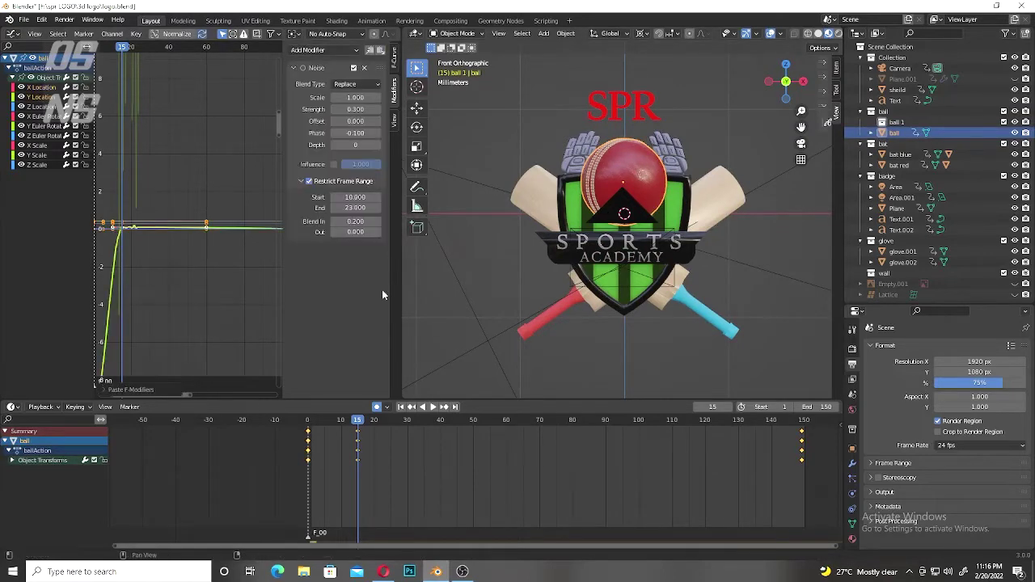
pyautogui.click(590, 202)
pyautogui.click(381, 52)
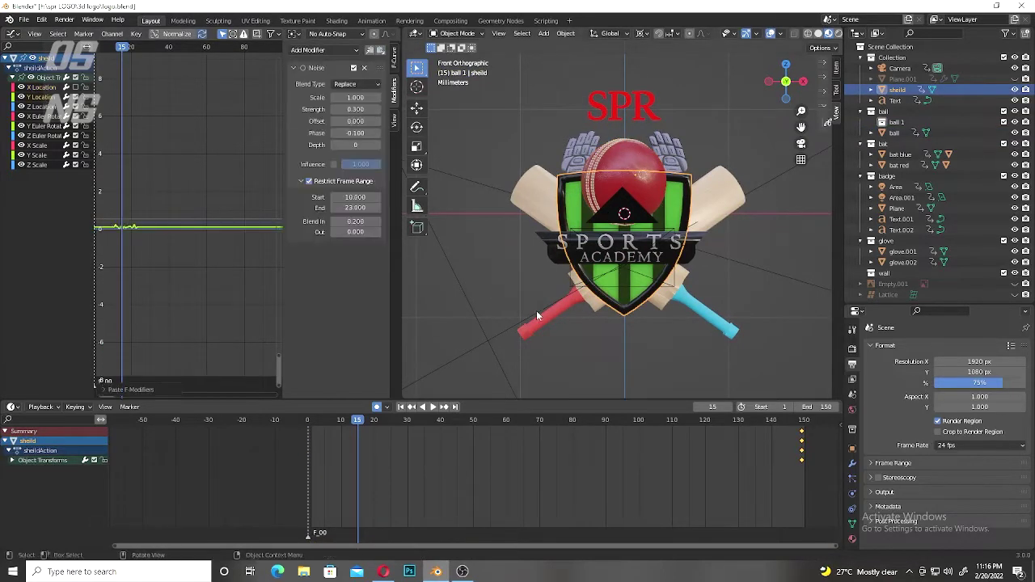
pyautogui.click(486, 350)
pyautogui.hotkey('shift', 'ctrl', 'space')
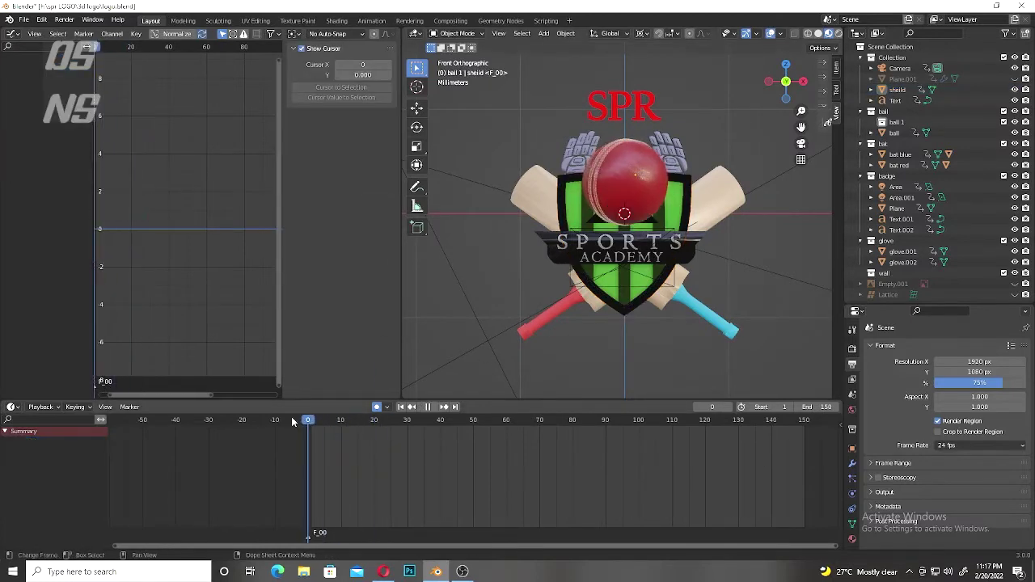
pyautogui.hotkey('ctrl', 'z')
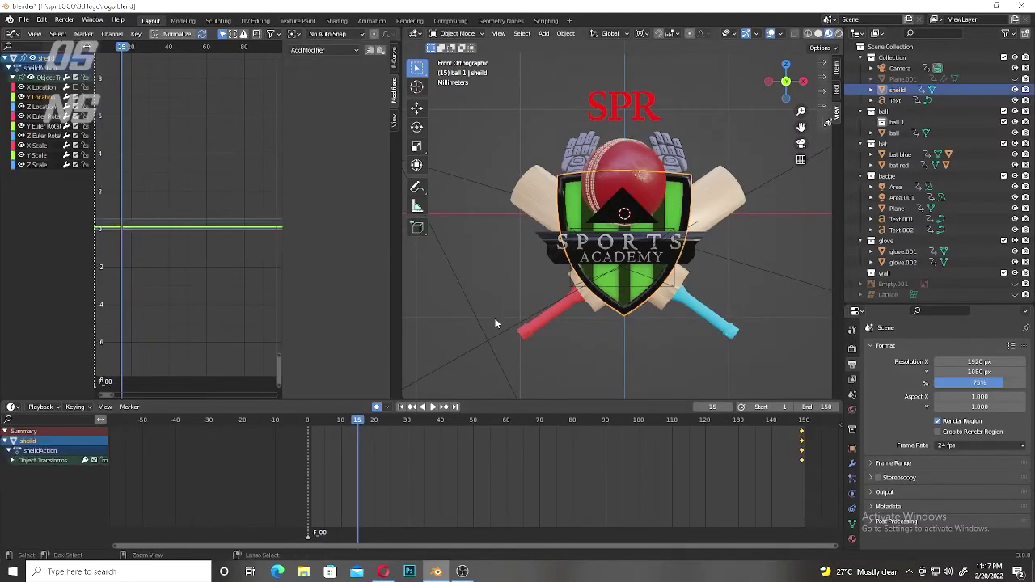
pyautogui.hotkey('ctrl', 'z')
pyautogui.hotkey('ctrl', 'z')
pyautogui.hotkey('ctrl', 'z')
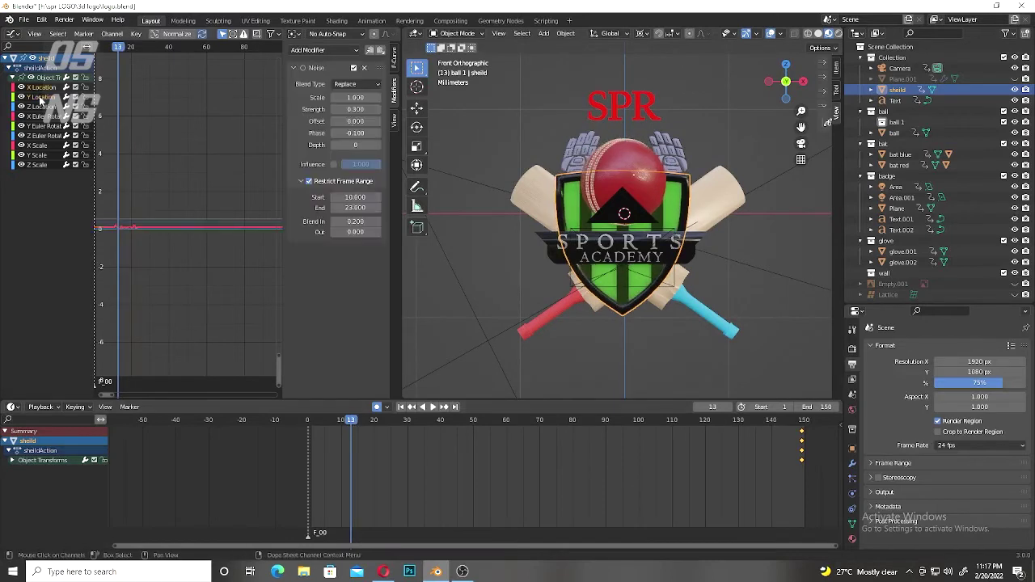
pyautogui.hotkey('ctrl', 'shift', 'z')
pyautogui.press('space')
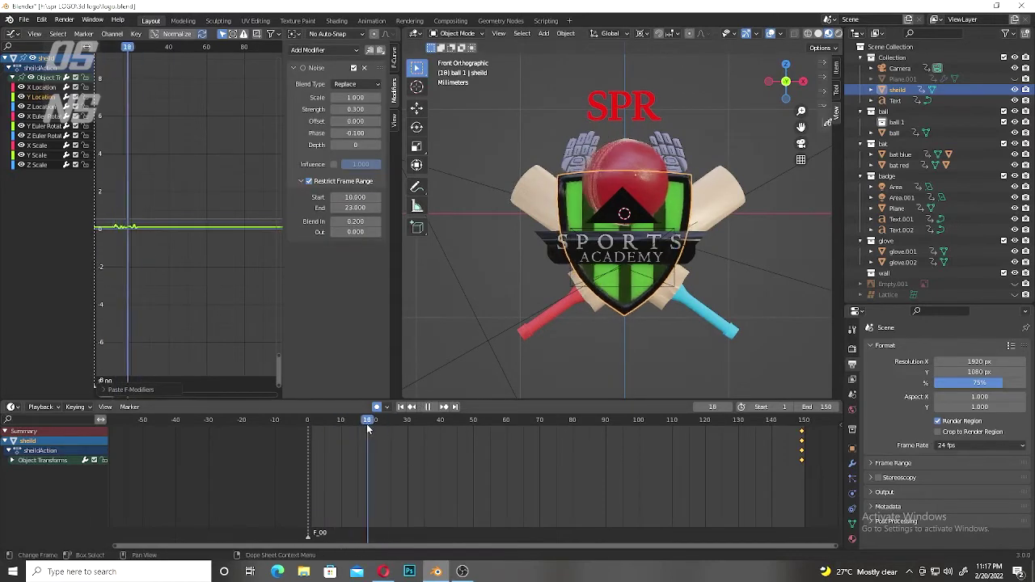
pyautogui.hotkey('ctrl', 'z')
pyautogui.hotkey('ctrl', 'z')
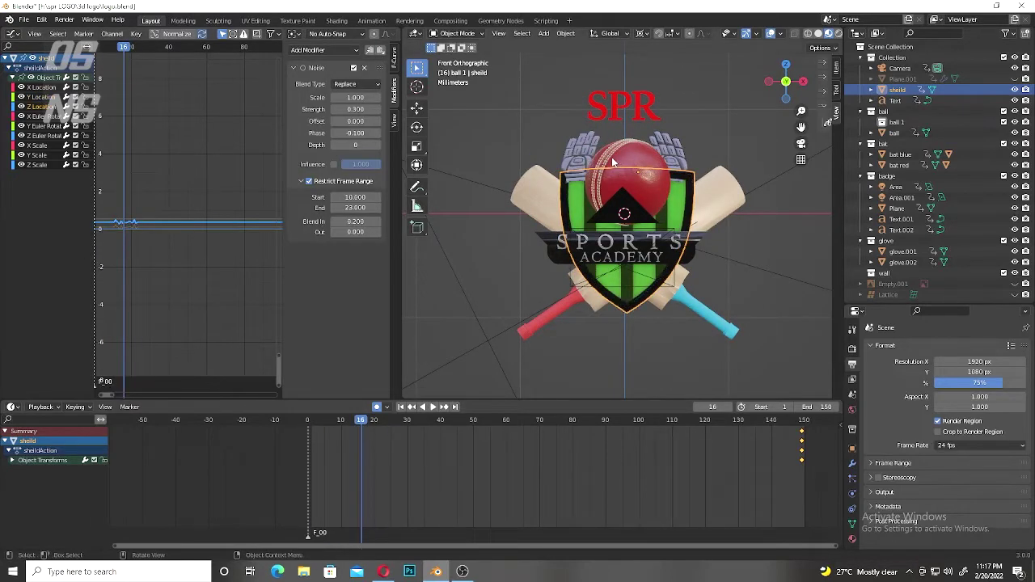
# Step: Restrict the noise to frames 16–27 for the ball and shield, then preview through the camera
pyautogui.click(612, 162)
pyautogui.press('space')
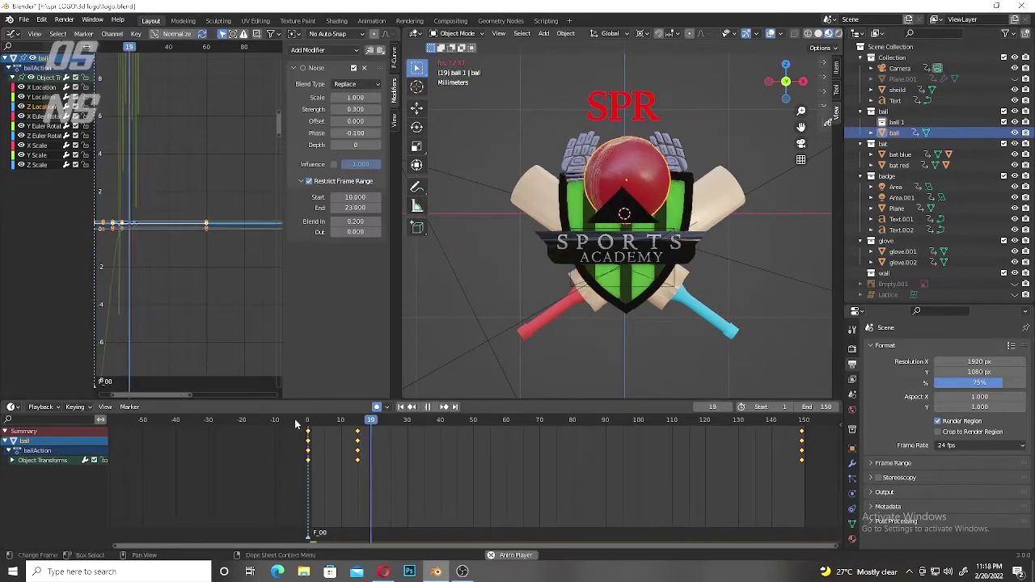
pyautogui.press('space')
pyautogui.moveTo(295, 421); pyautogui.dragTo(359, 421)
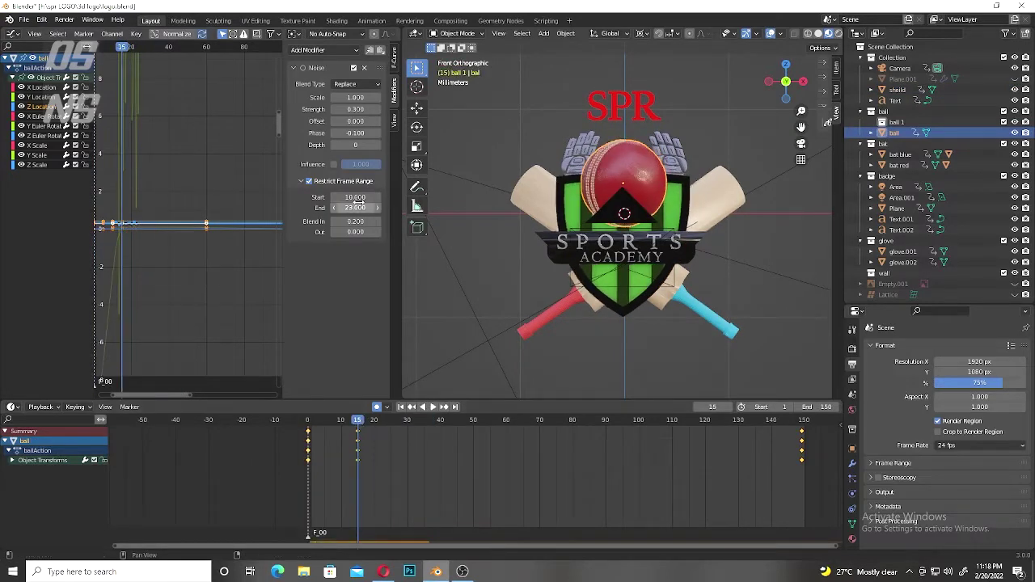
pyautogui.moveTo(358, 202); pyautogui.dragTo(378, 201)
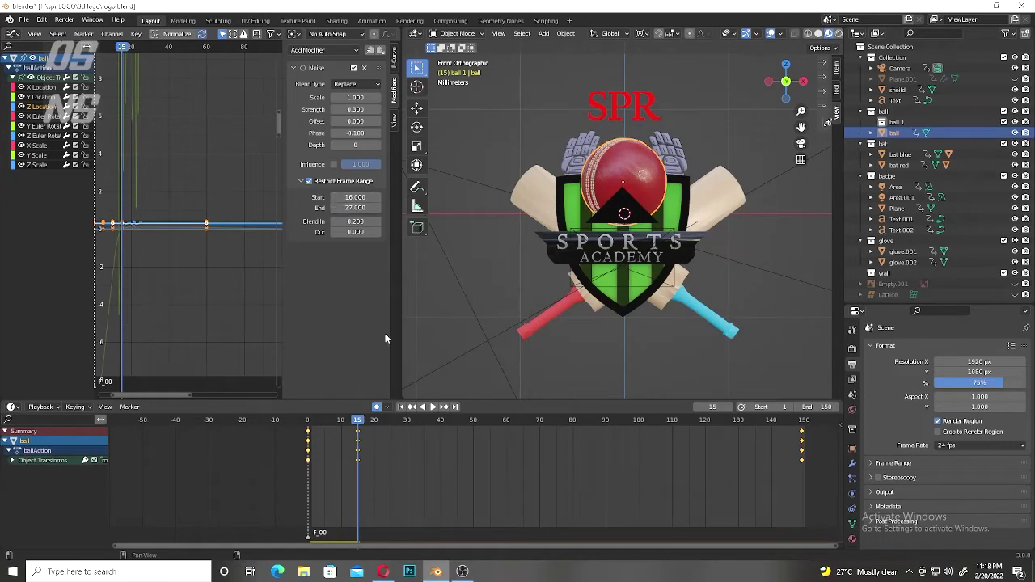
pyautogui.click(208, 235)
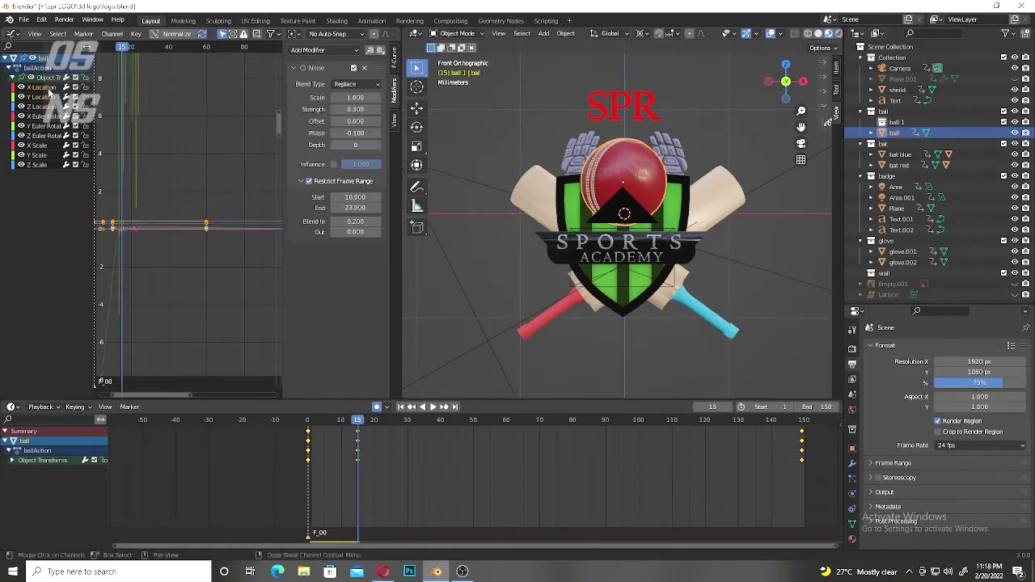
pyautogui.click(379, 49)
pyautogui.click(580, 212)
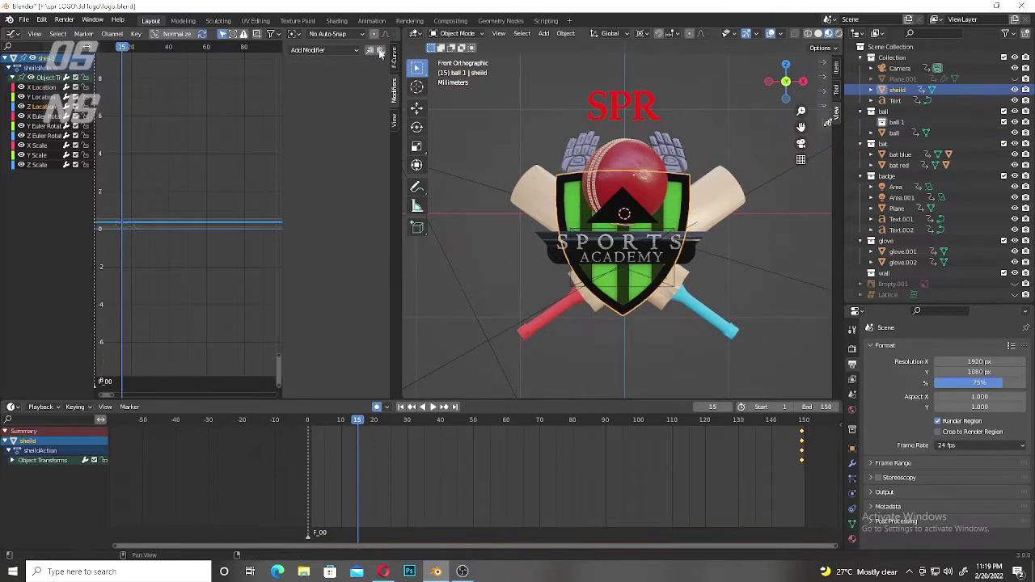
pyautogui.press('space')
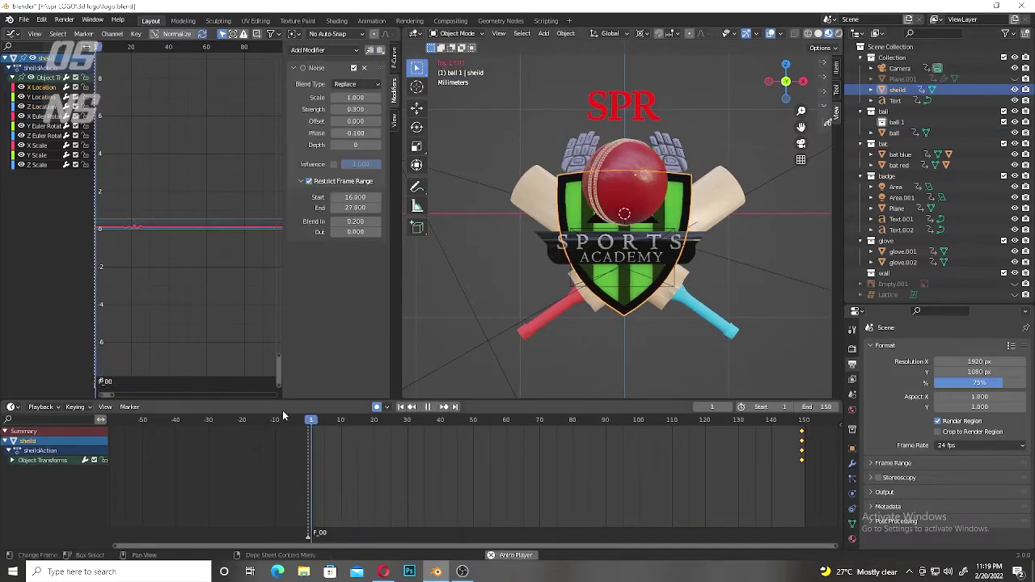
pyautogui.click(635, 174)
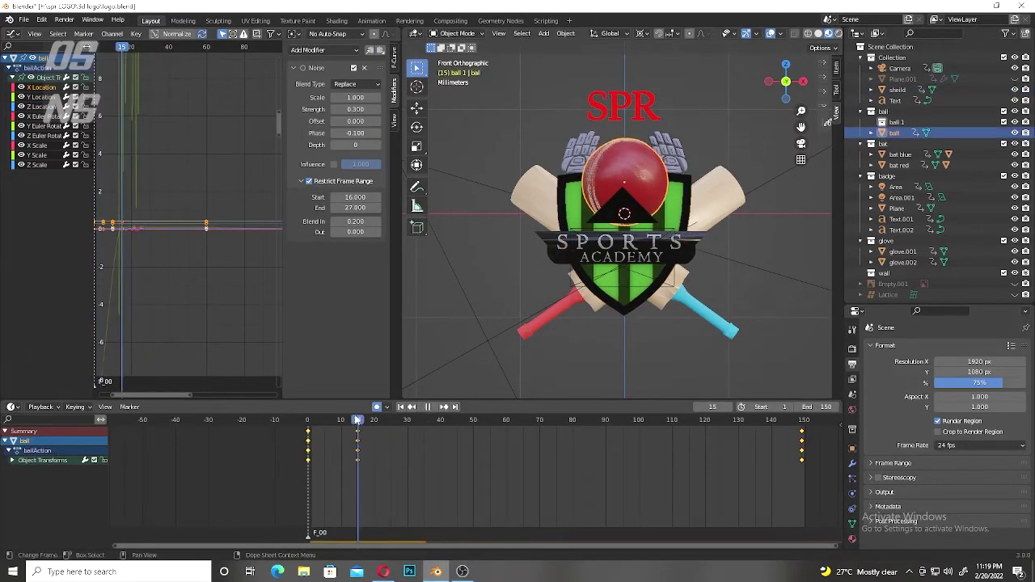
pyautogui.press('KP_0')
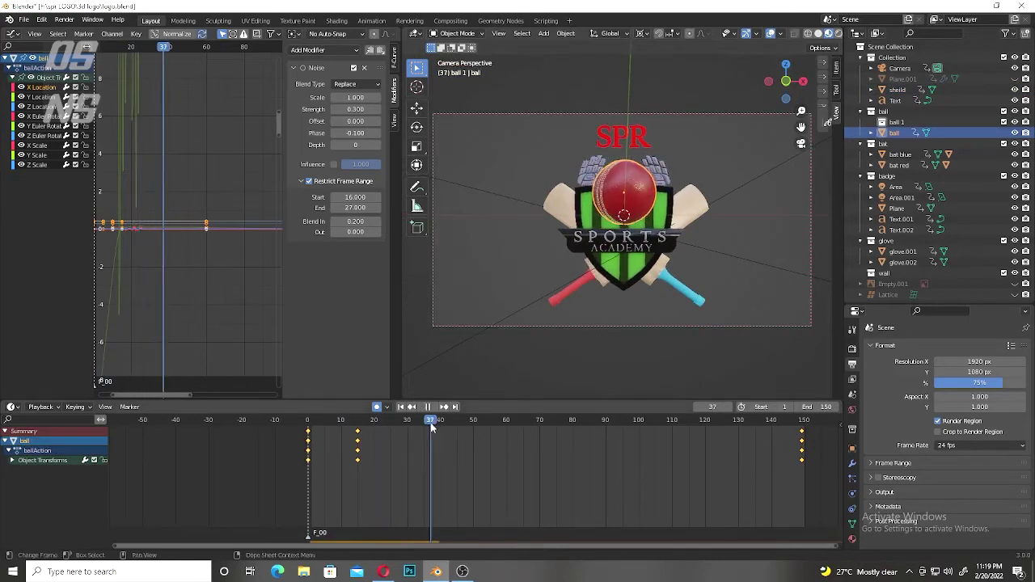
pyautogui.moveTo(436, 421); pyautogui.dragTo(427, 426)
# Step: At frame 0, key the red bat off-camera at lower left
pyautogui.rightClick(589, 276)
pyautogui.click(597, 279)
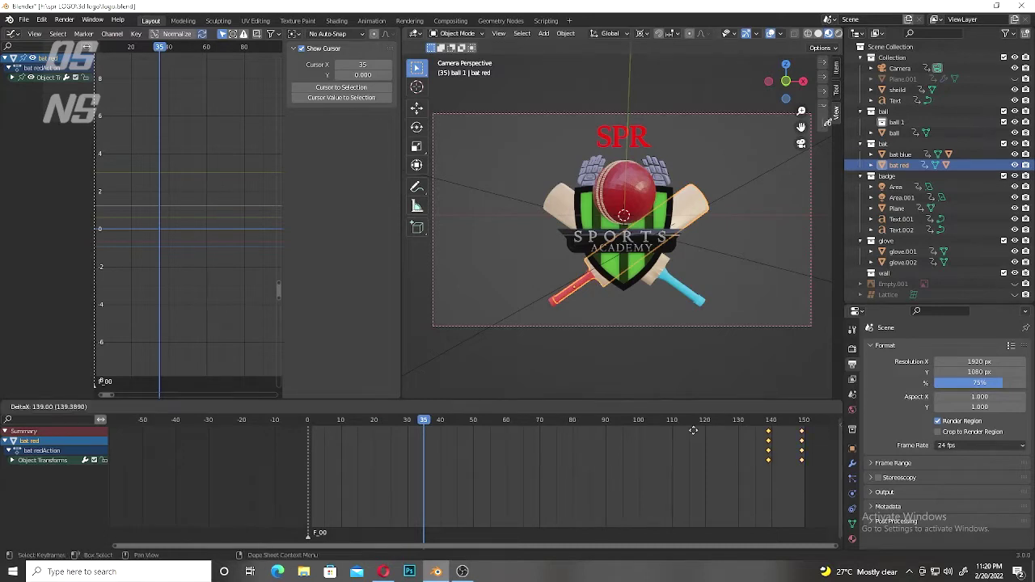
pyautogui.moveTo(803, 438); pyautogui.dragTo(802, 443)
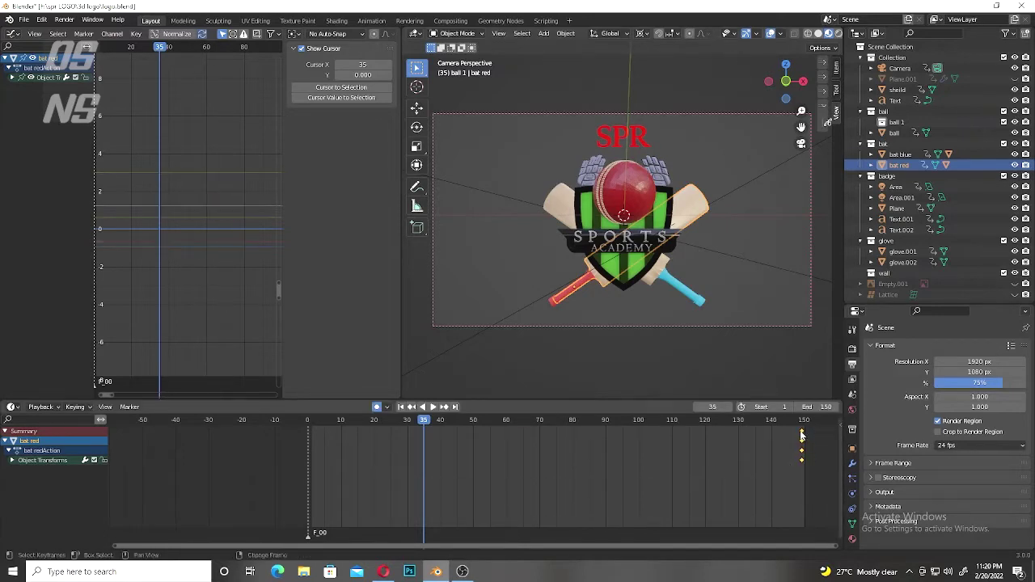
pyautogui.moveTo(413, 420); pyautogui.dragTo(307, 427)
pyautogui.press('g')
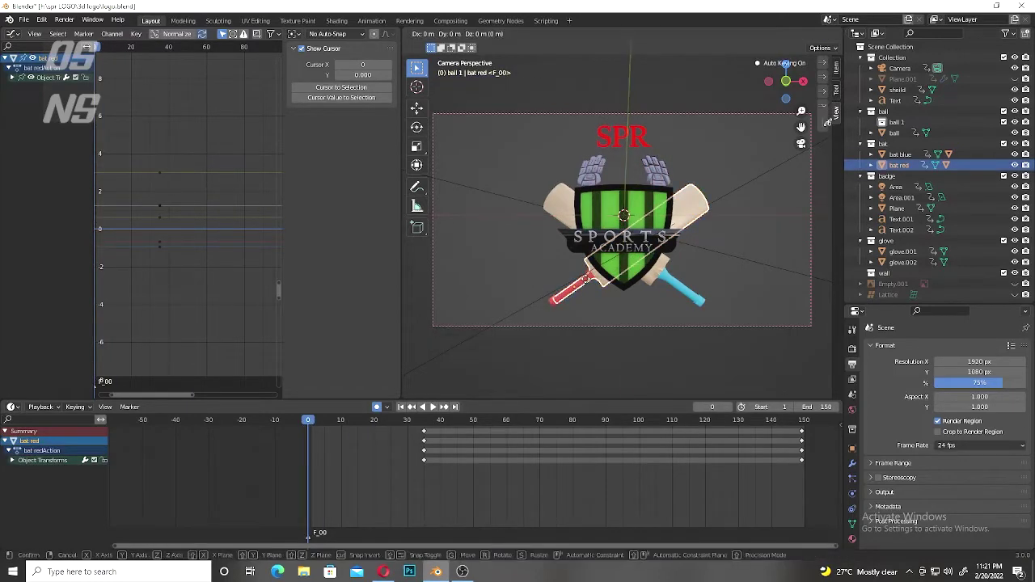
pyautogui.click(766, 90)
pyautogui.click(785, 292)
# Step: Move the blue bat's frame-150 keys to frame 35 and key it off-camera at lower right
pyautogui.click(660, 275)
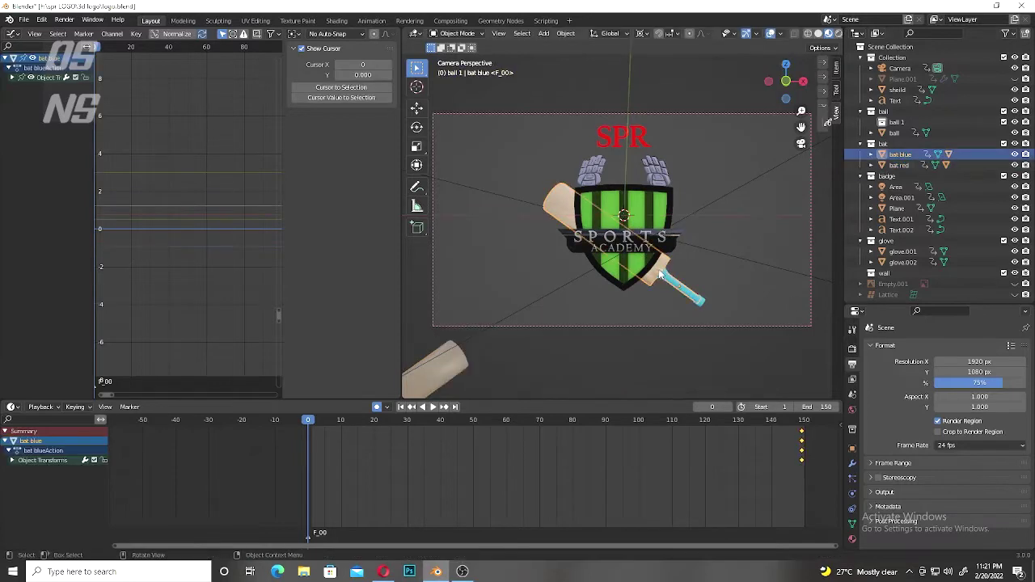
pyautogui.moveTo(812, 428); pyautogui.dragTo(811, 428)
pyautogui.press('g')
pyautogui.click(429, 434)
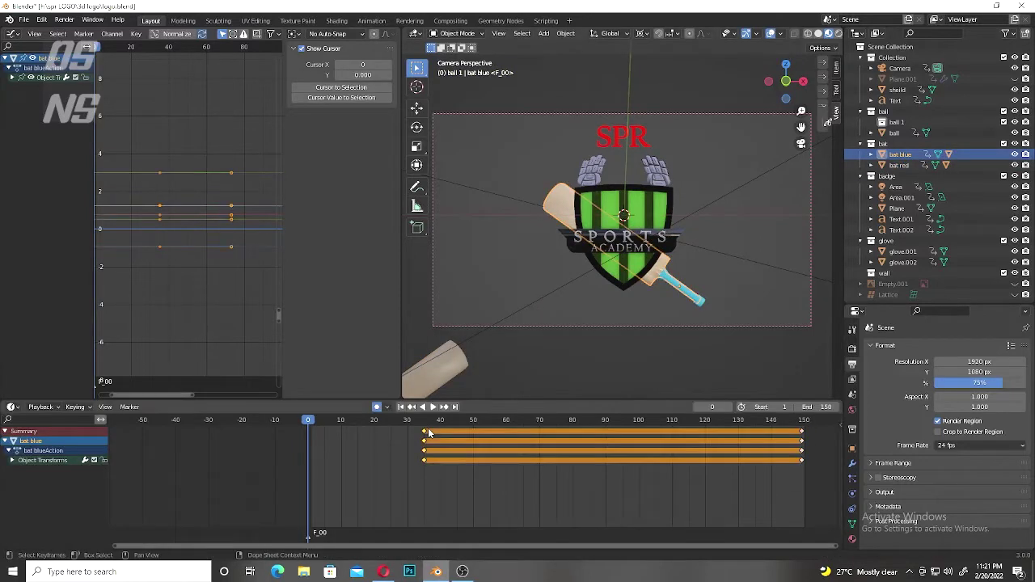
pyautogui.press('g')
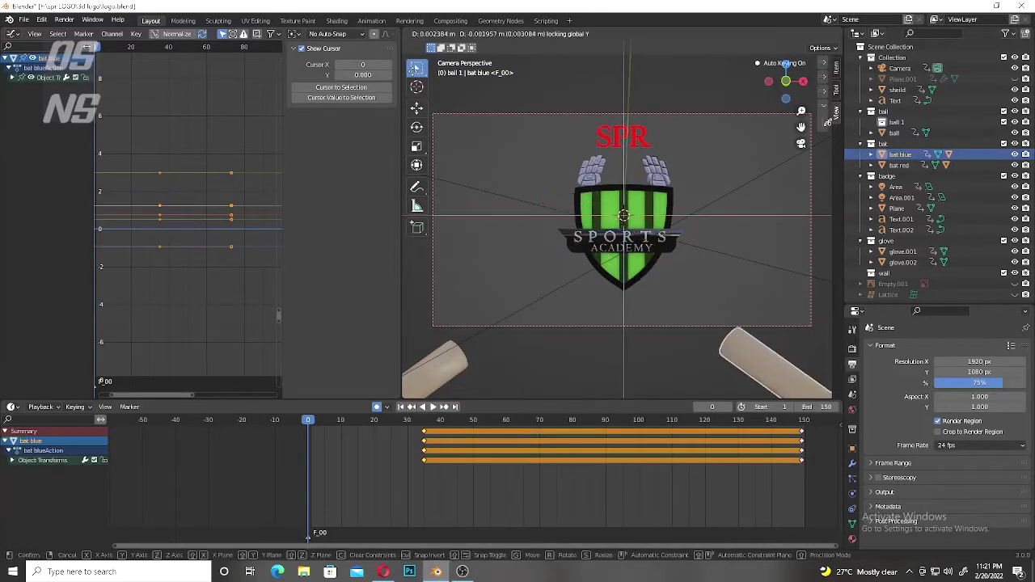
pyautogui.click(445, 314)
pyautogui.moveTo(316, 420); pyautogui.dragTo(424, 420)
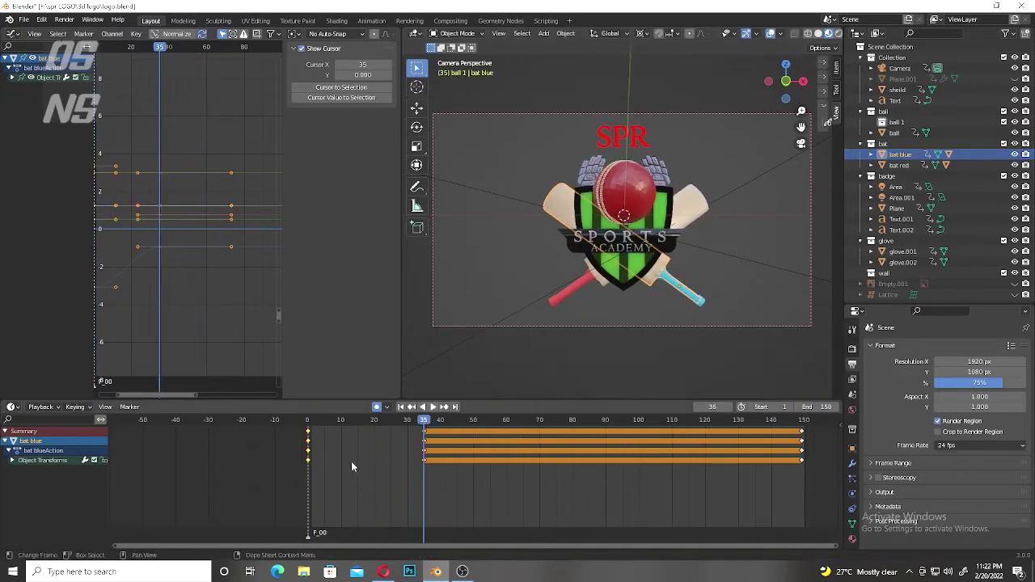
# Step: Shift the blue bat's frame-0 keys so it stays off-camera until frame 20
pyautogui.moveTo(322, 477); pyautogui.dragTo(296, 429)
pyautogui.press('g')
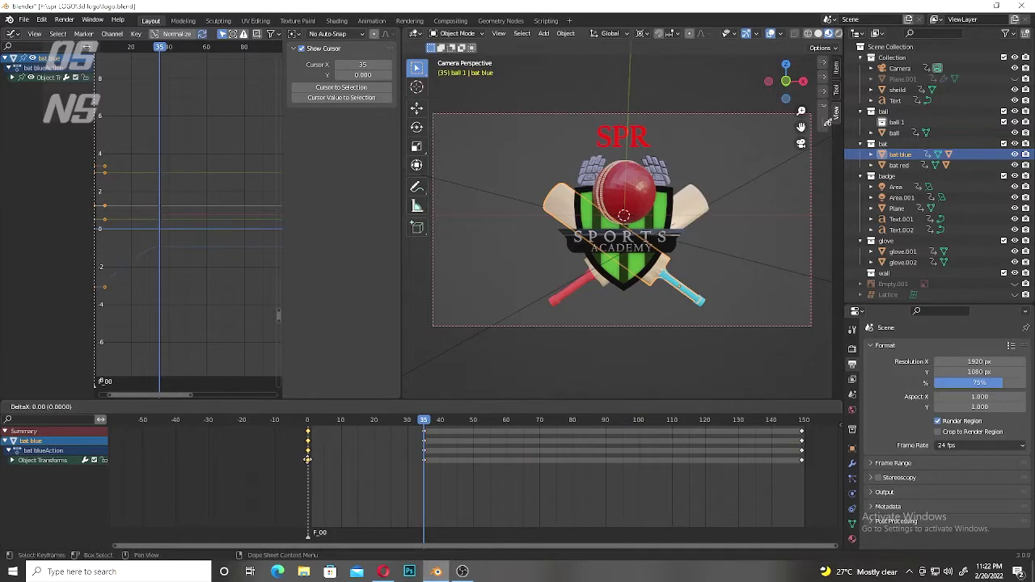
pyautogui.click(372, 459)
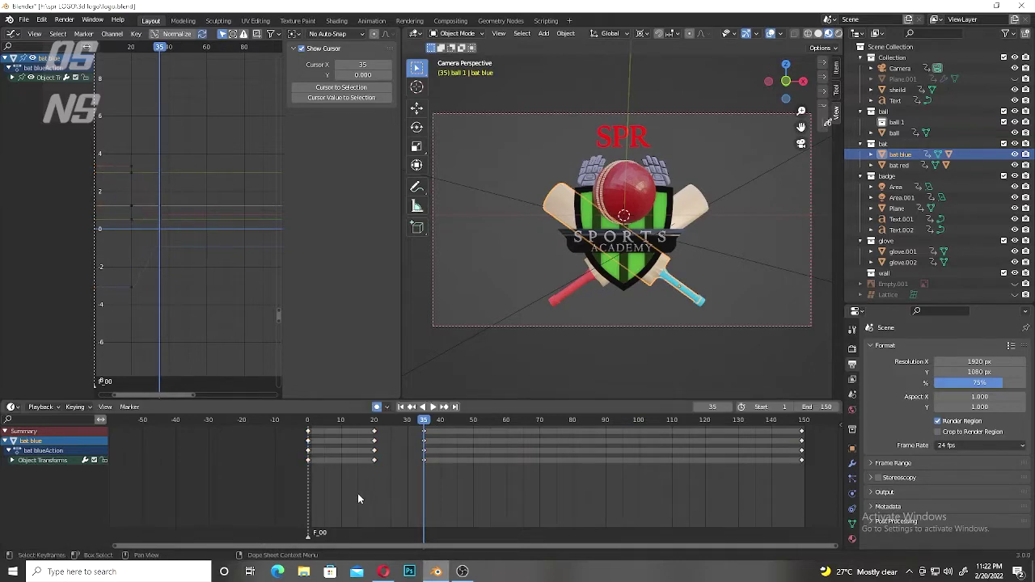
pyautogui.click(593, 275)
pyautogui.click(596, 275)
pyautogui.click(600, 276)
# Step: Slide the red bat's middle keys later so it lands around frame 30
pyautogui.click(600, 277)
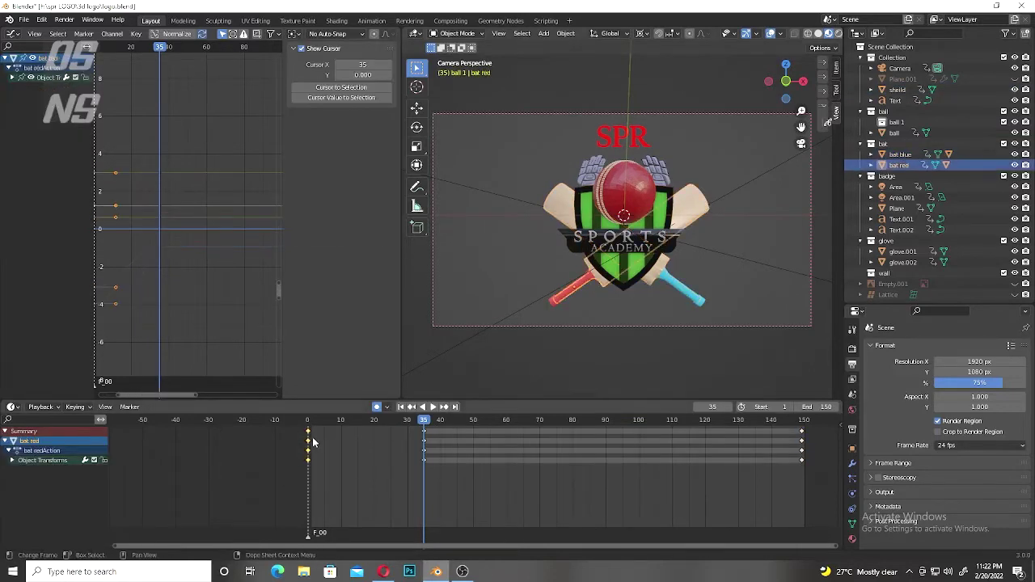
pyautogui.moveTo(299, 426)
pyautogui.mouseDown()
pyautogui.moveTo(380, 465)
pyautogui.moveTo(424, 434)
pyautogui.mouseUp()
pyautogui.press('Down')
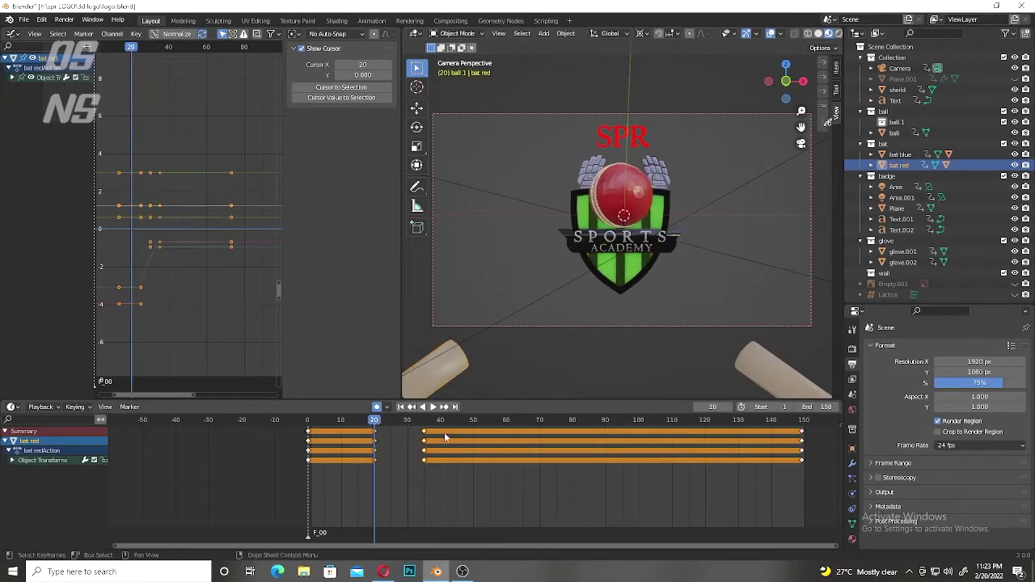
pyautogui.press('g')
pyautogui.click(457, 437)
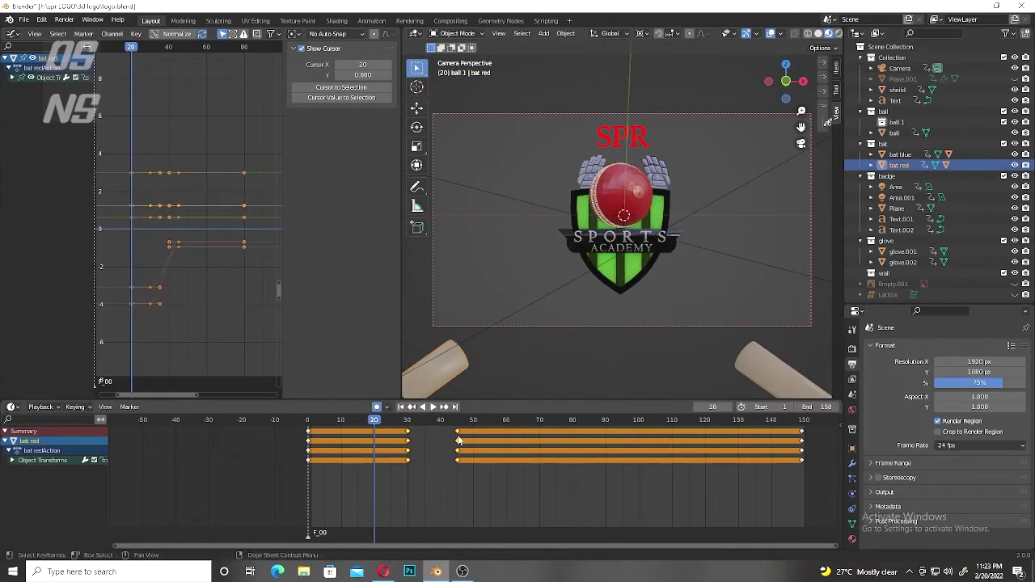
pyautogui.click(423, 482)
# Step: Slide the blue bat's middle keys later so it lands around frame 40, and check playback
pyautogui.click(767, 369)
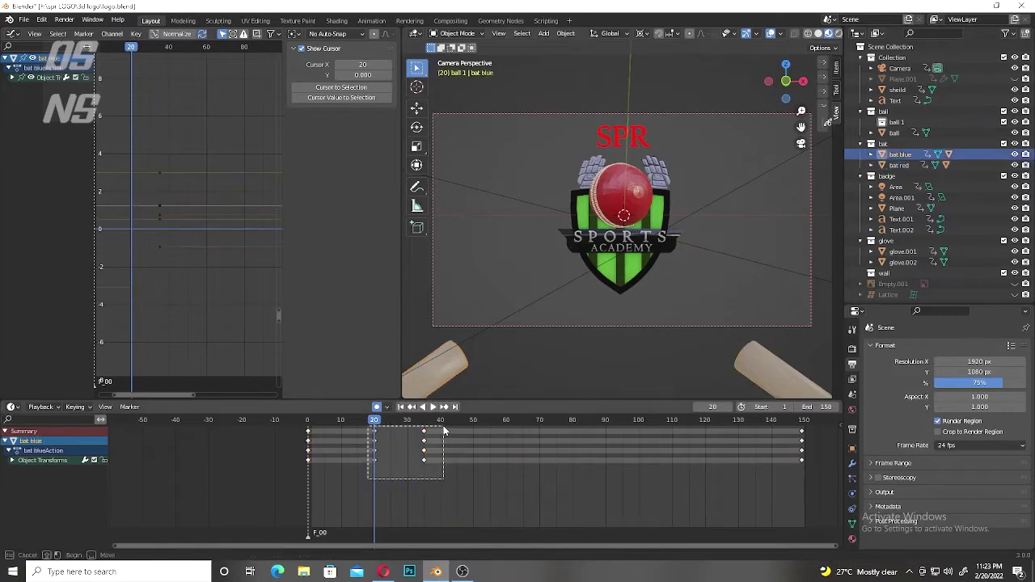
pyautogui.press('Down')
pyautogui.press('space')
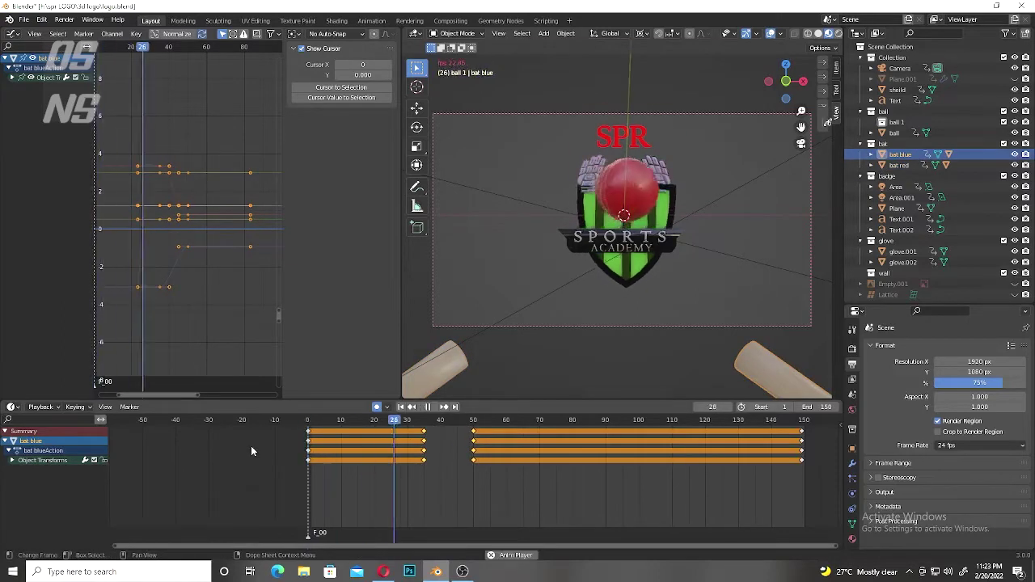
pyautogui.press('space')
pyautogui.press('g')
pyautogui.click(538, 431)
pyautogui.press('space')
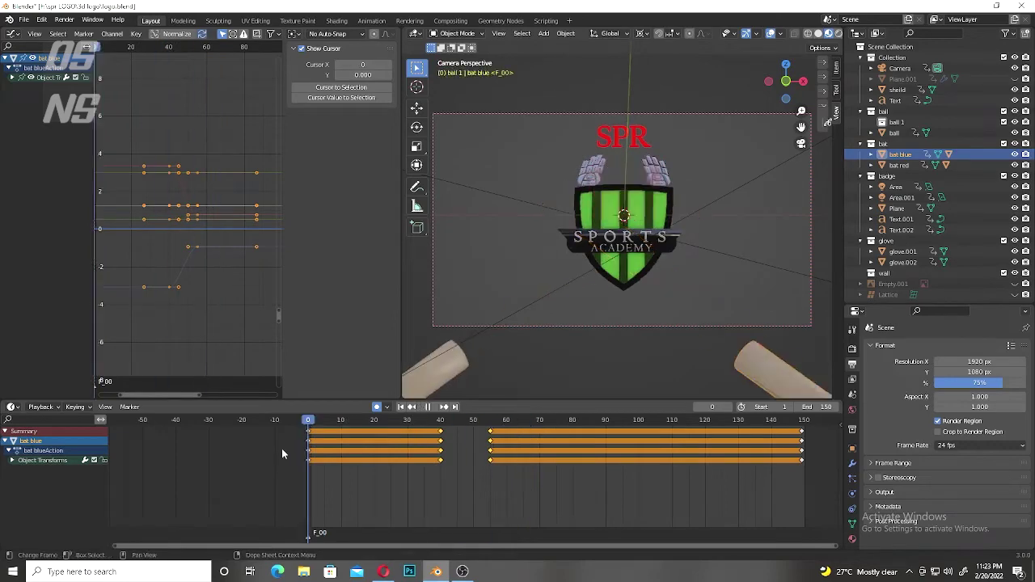
pyautogui.press('space')
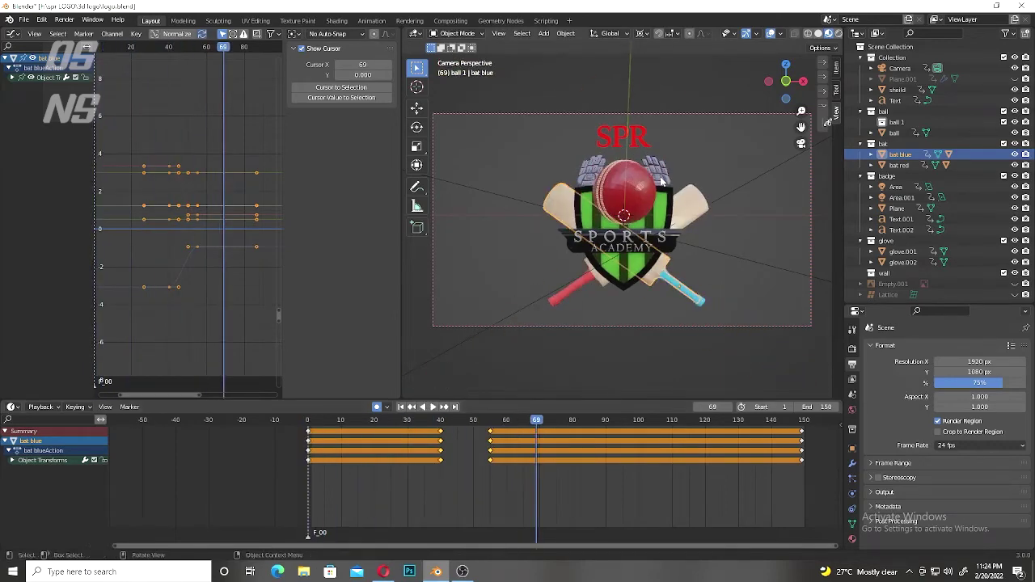
# Step: Select both gloves and duplicate their frame-150 keys to around frame 75
pyautogui.click(662, 183)
pyautogui.scroll(2, 647, 162)
pyautogui.scroll(2, 643, 146)
pyautogui.click(638, 135)
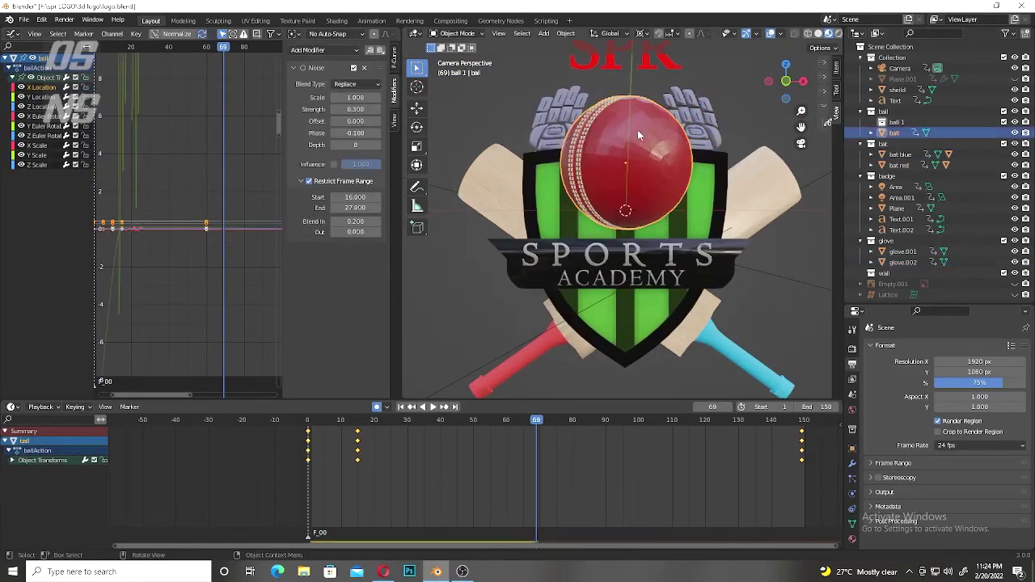
pyautogui.click(683, 122)
pyautogui.keyDown('shift'); pyautogui.click(553, 121); pyautogui.keyUp('shift')
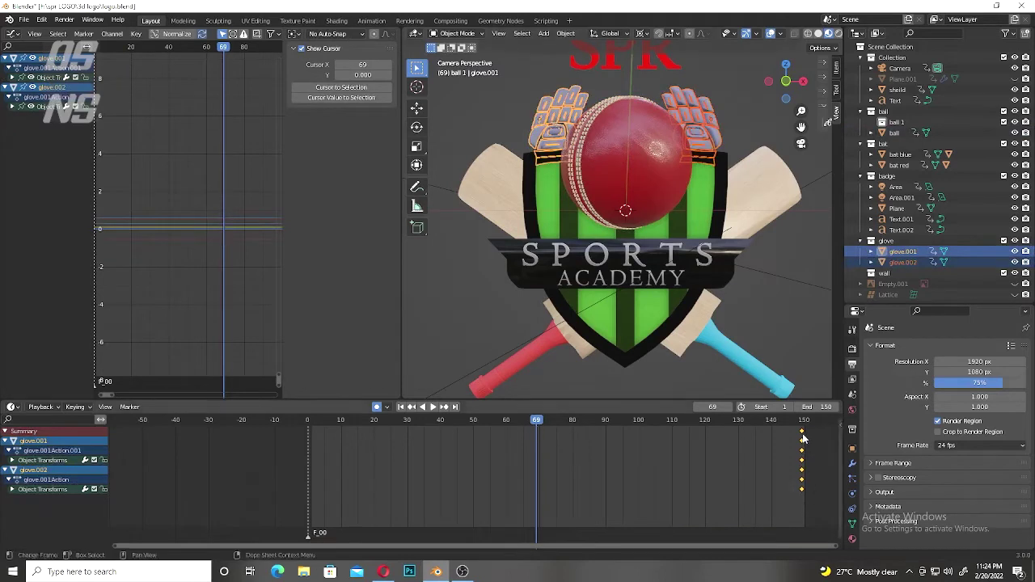
pyautogui.hotkey('shift', 'd')
pyautogui.click(557, 450)
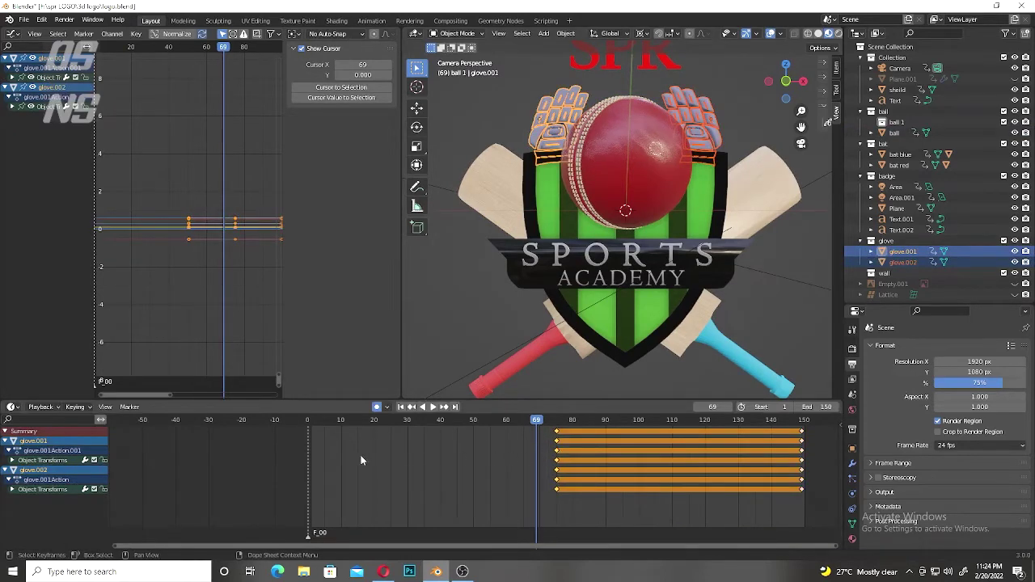
# Step: At frame 0, offset both gloves down along Z and along Y to an off-logo start
pyautogui.moveTo(517, 421); pyautogui.dragTo(308, 434)
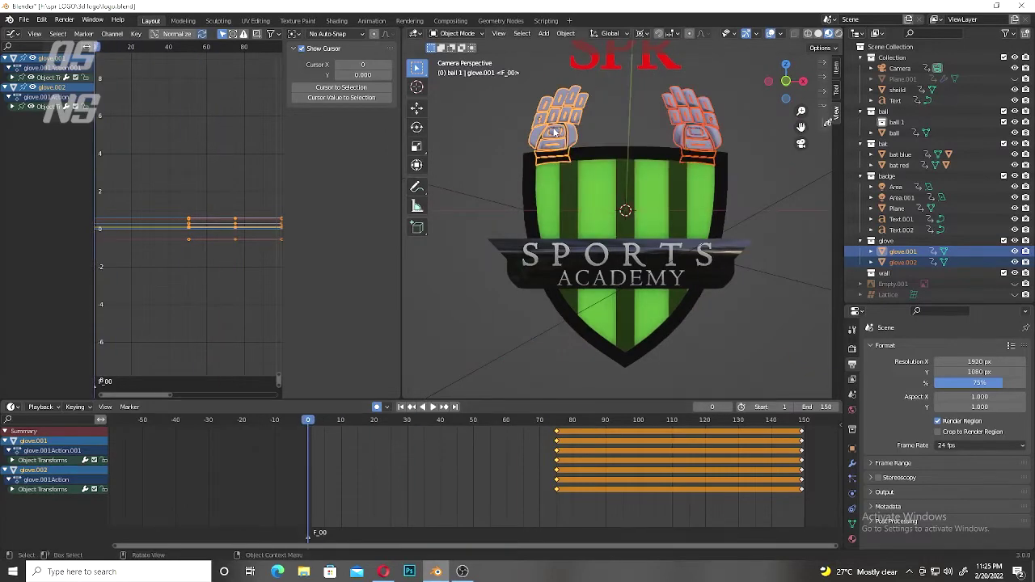
pyautogui.press('g')
pyautogui.press('z')
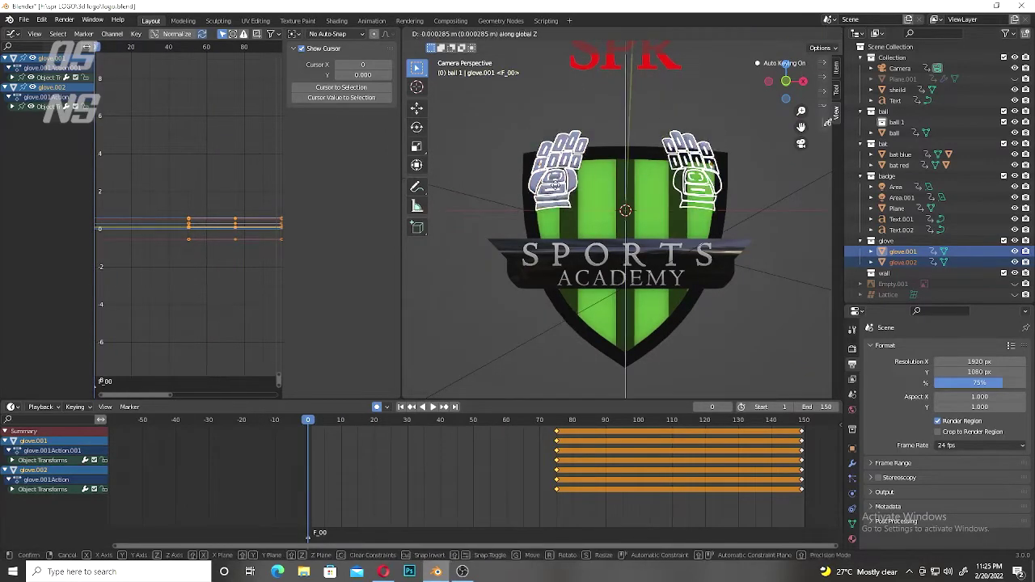
pyautogui.click(557, 209)
pyautogui.click(786, 98)
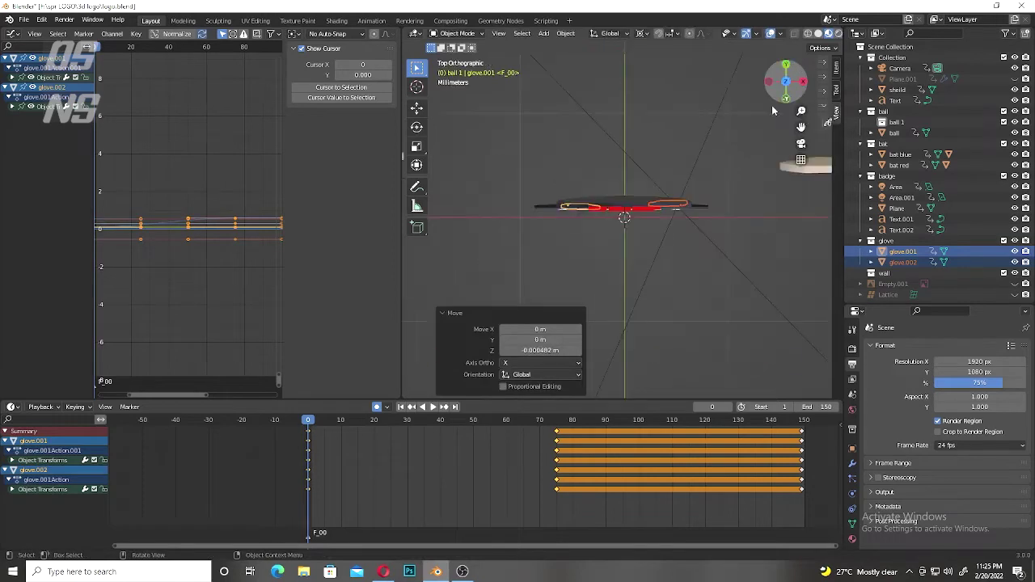
pyautogui.scroll(2, 670, 211)
pyautogui.press('g')
pyautogui.press('y')
pyautogui.click(692, 154)
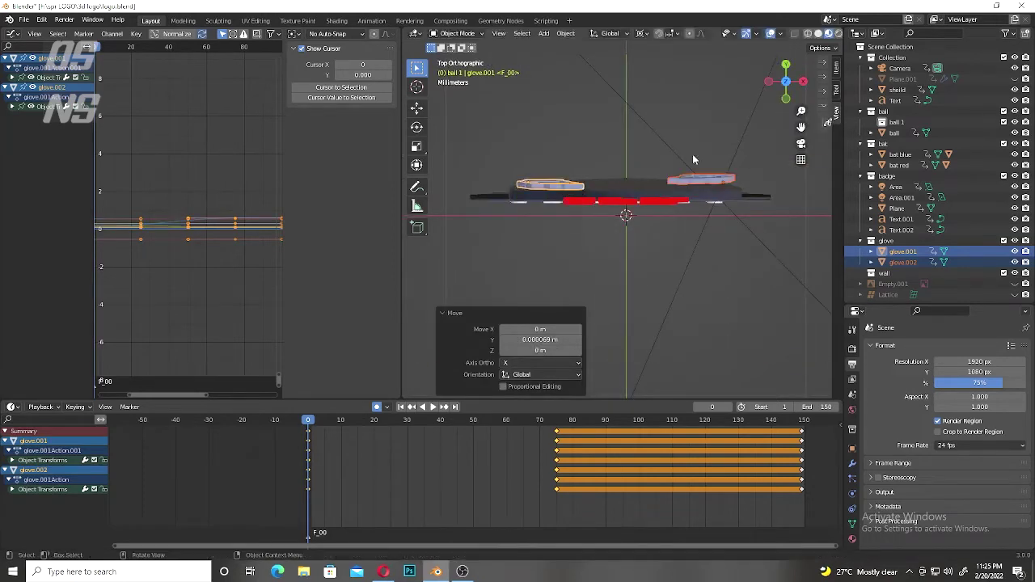
# Step: Move the first glove further along Y for its own starting position
pyautogui.click(692, 162)
pyautogui.scroll(2, 488, 159)
pyautogui.click(490, 153)
pyautogui.press('g')
pyautogui.press('y')
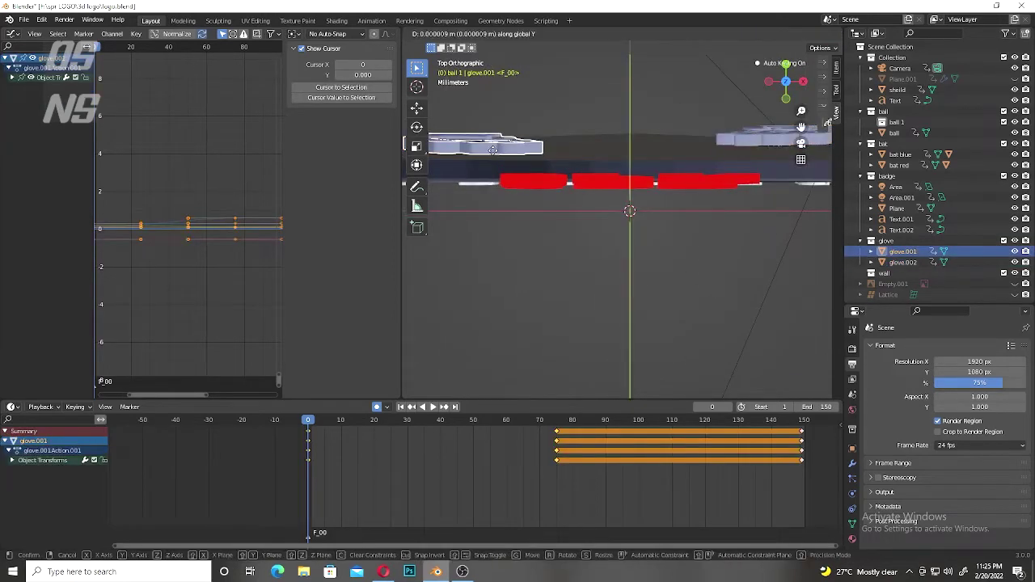
pyautogui.click(728, 144)
# Step: Move the gloves' frame-0 keys to about frame 55 and preview from the camera
pyautogui.moveTo(315, 463); pyautogui.dragTo(491, 432)
pyautogui.hotkey('ctrl', 'v')
pyautogui.click(432, 464)
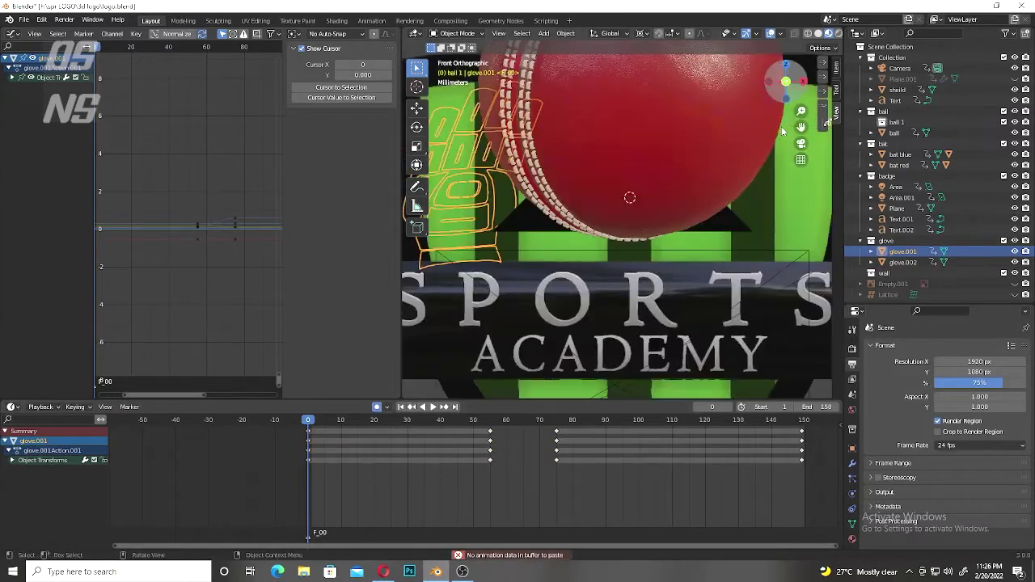
pyautogui.press('KP_0')
pyautogui.press('space')
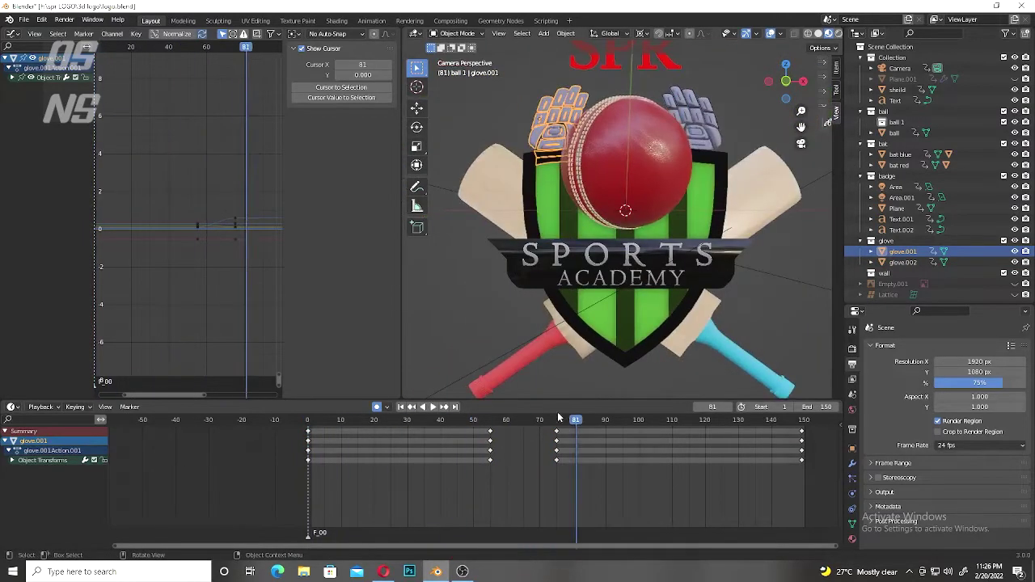
pyautogui.press('space')
# Step: Copy the first glove's keyframes and paste them onto the second glove
pyautogui.click(704, 129)
pyautogui.click(897, 252)
pyautogui.hotkey('ctrl', 'c')
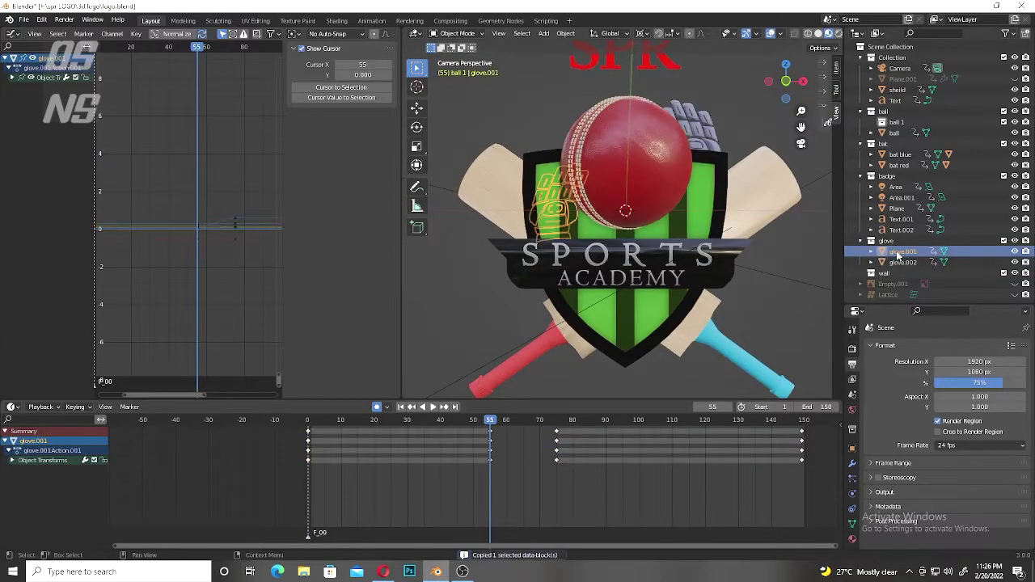
pyautogui.click(903, 262)
pyautogui.hotkey('ctrl', 'v')
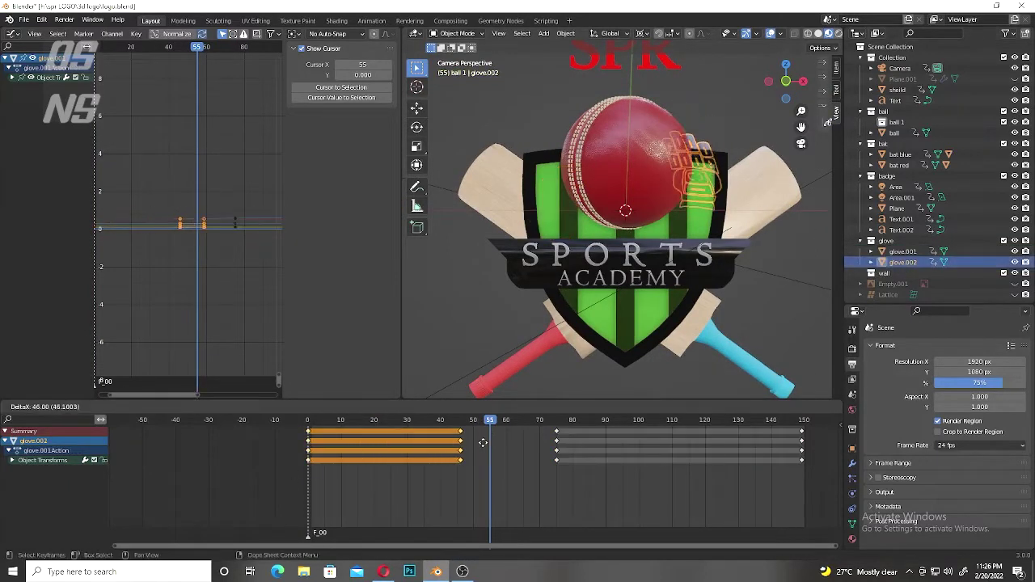
pyautogui.hotkey('shift', 'Left')
pyautogui.press('space')
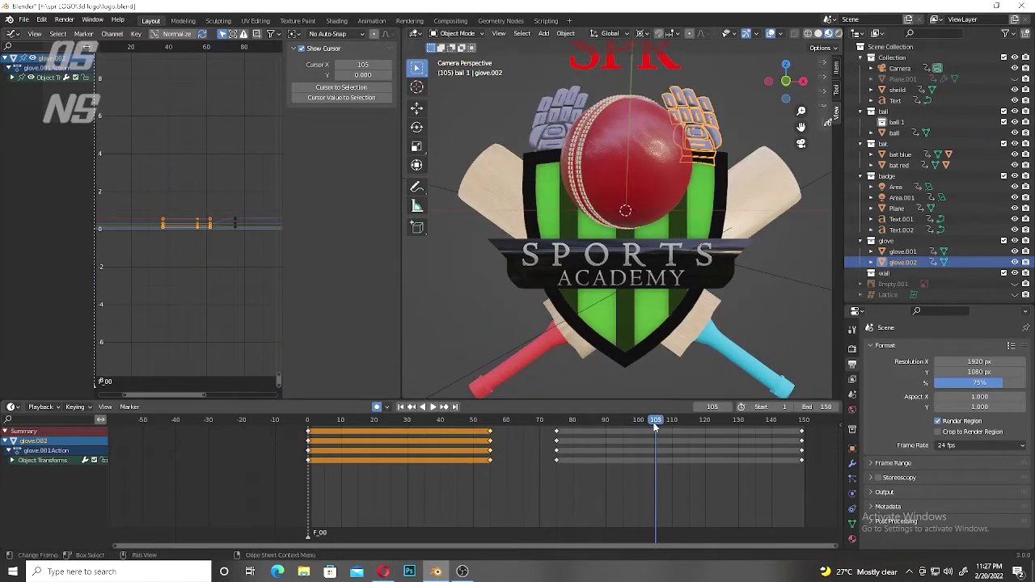
# Step: Shift both gloves' arrival keys to frame 80 and replay to compare
pyautogui.moveTo(623, 422); pyautogui.dragTo(559, 433)
pyautogui.moveTo(482, 491); pyautogui.dragTo(539, 450)
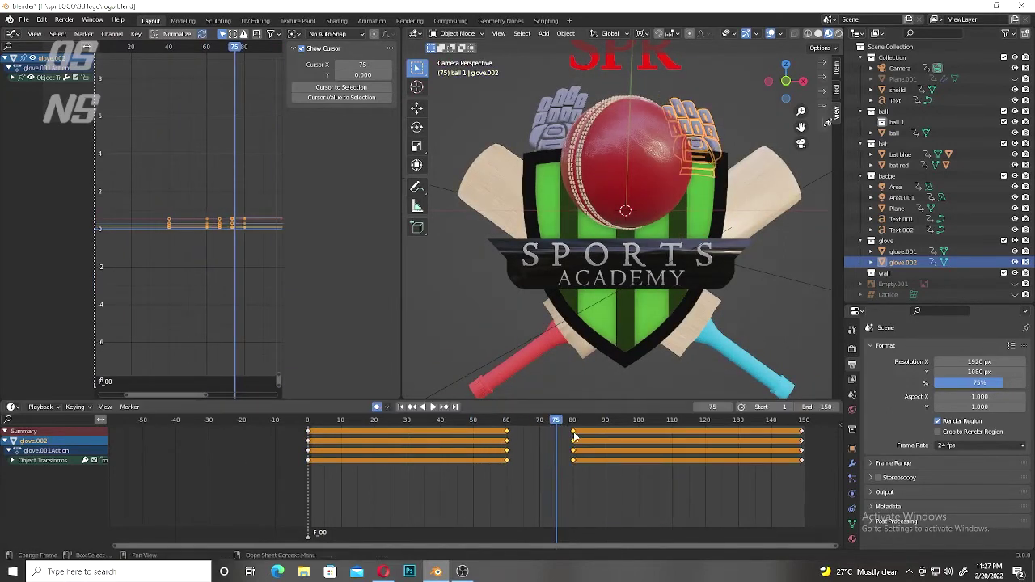
pyautogui.click(544, 141)
pyautogui.press('space')
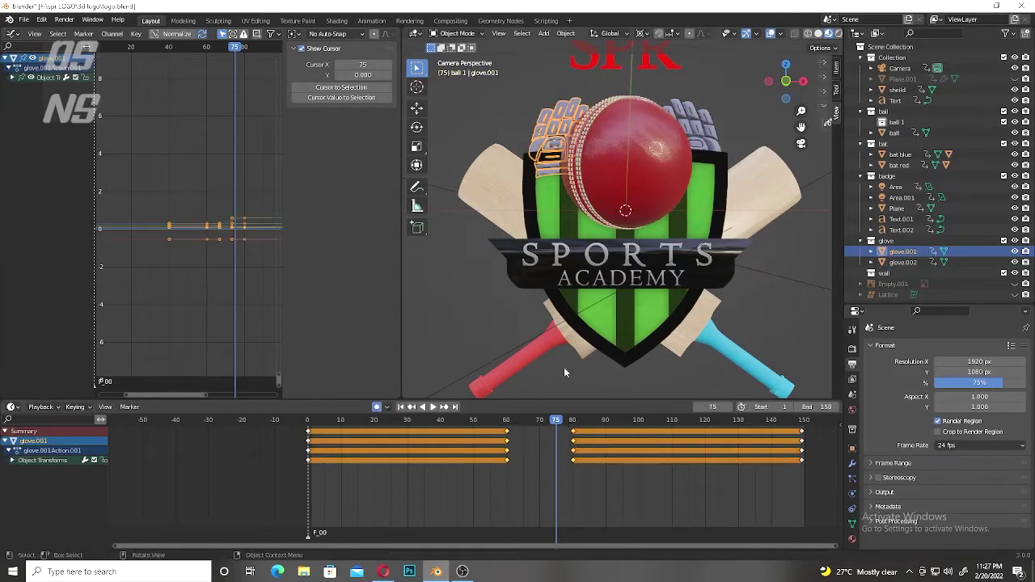
pyautogui.hotkey('shift', 'Left')
# Step: Select the SPORTS ACADEMY banner Plane and keyframe it at frame 95
pyautogui.press('Escape')
pyautogui.click(745, 250)
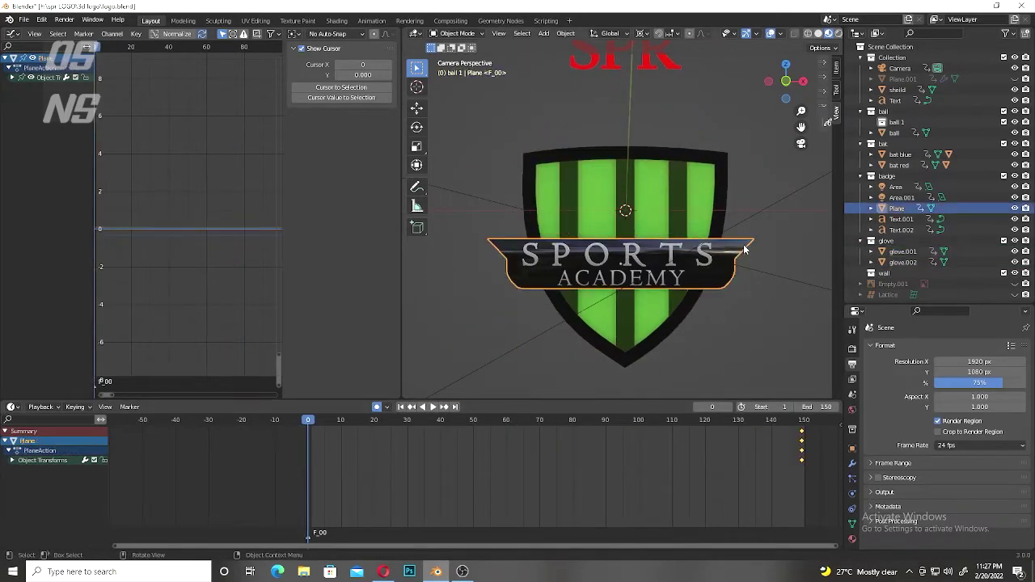
pyautogui.press('space')
pyautogui.moveTo(578, 420)
pyautogui.mouseDown()
pyautogui.moveTo(625, 427)
pyautogui.moveTo(298, 425)
pyautogui.mouseUp()
pyautogui.press('i')
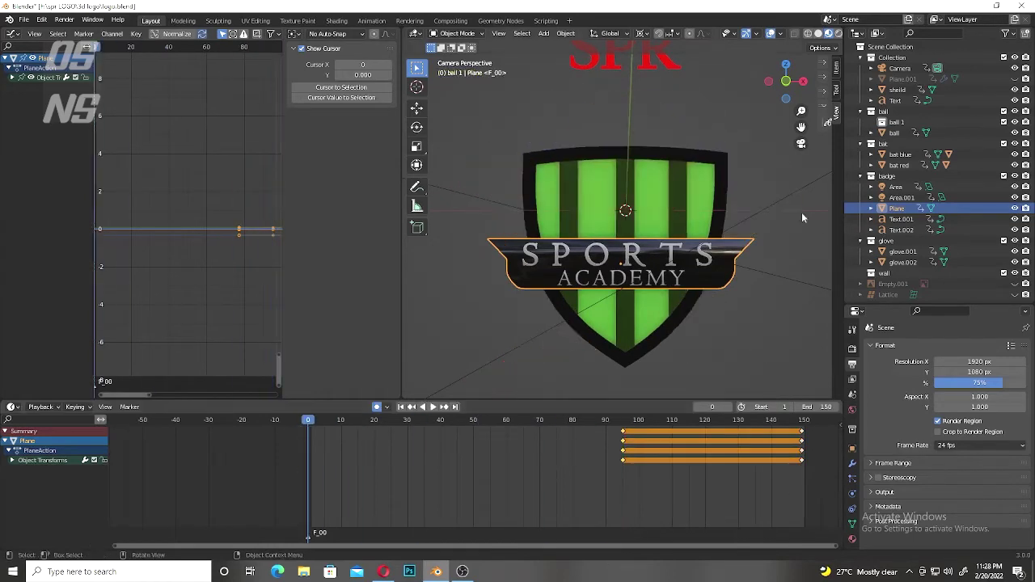
# Step: In top view, duplicate the banner's frame-0 keys to about frame 85 and go there
pyautogui.press('KP_7')
pyautogui.scroll(-5, 604, 199)
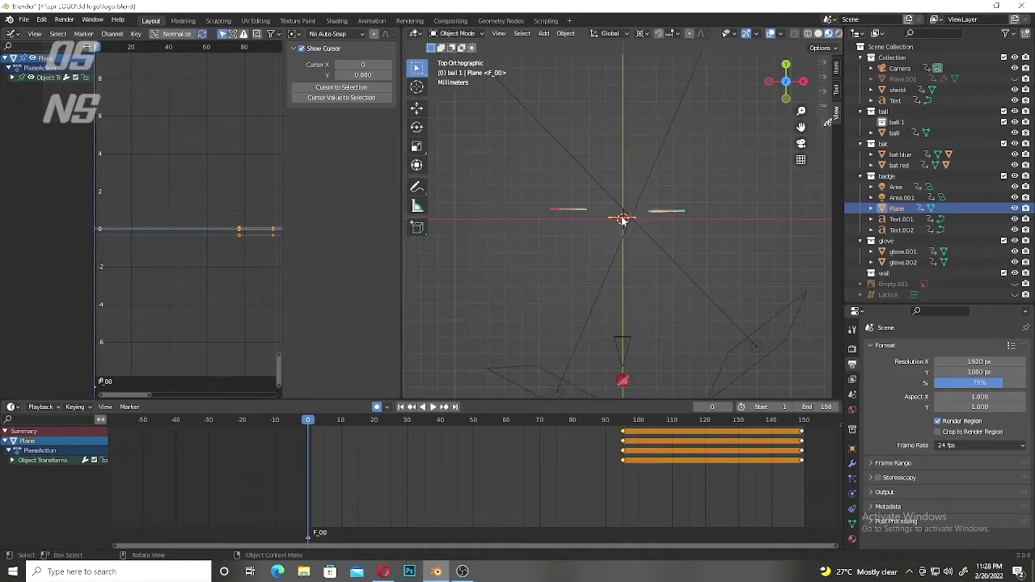
pyautogui.hotkey('ctrl', 'v')
pyautogui.hotkey('shift', 'd')
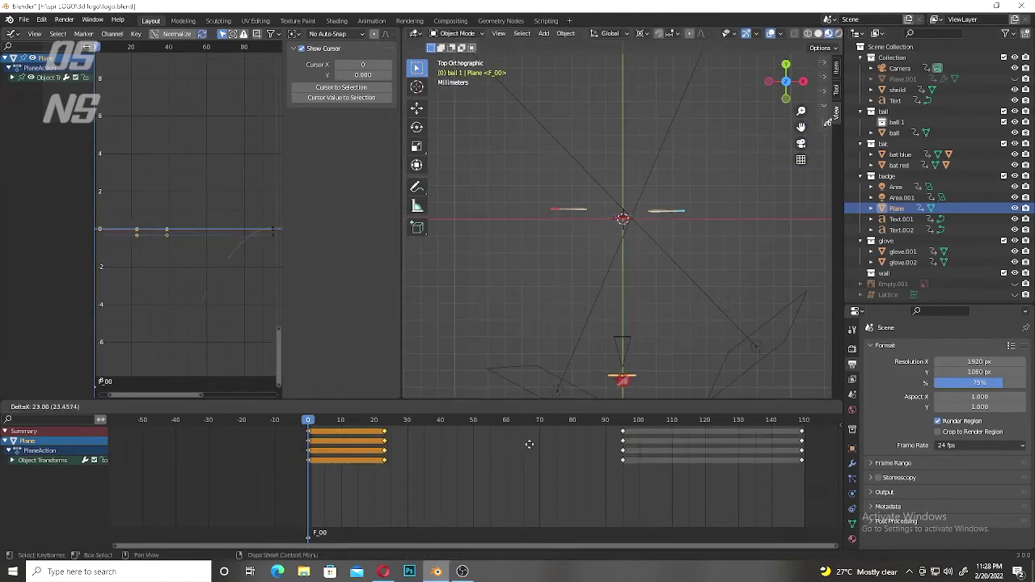
pyautogui.click(590, 450)
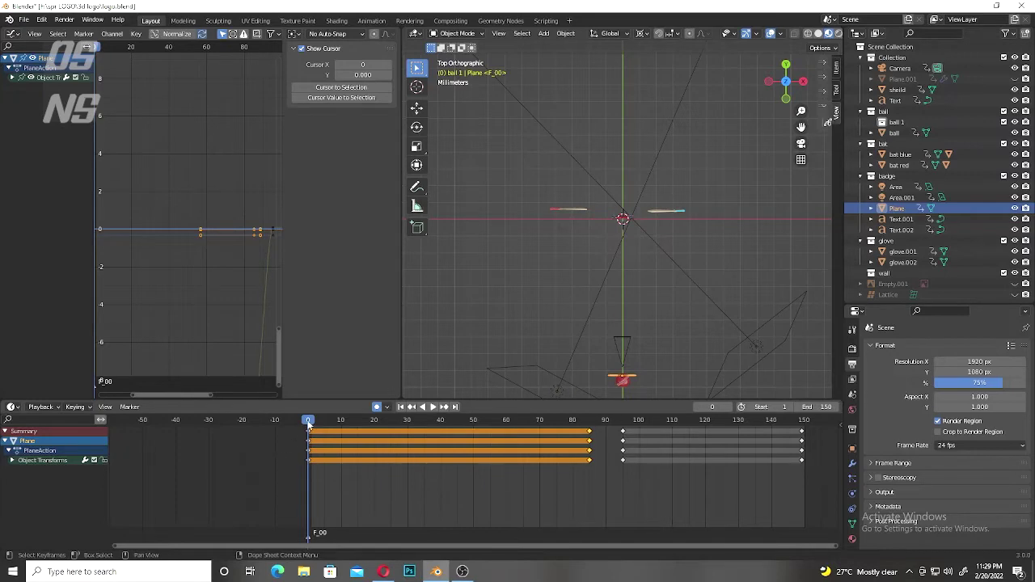
pyautogui.moveTo(308, 427); pyautogui.dragTo(590, 473)
pyautogui.rightClick(591, 469)
pyautogui.press('Escape')
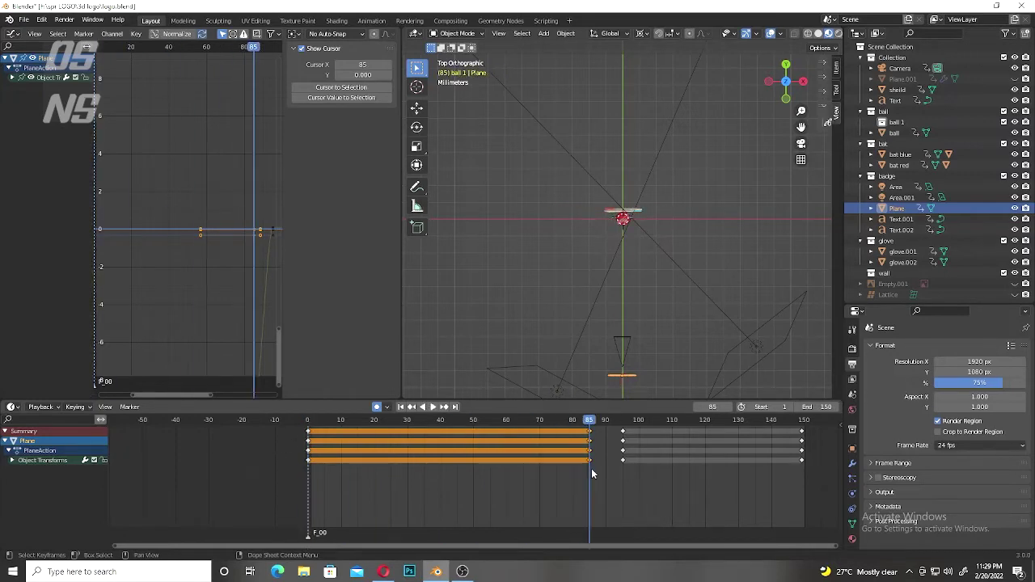
pyautogui.click(629, 377)
pyautogui.click(630, 374)
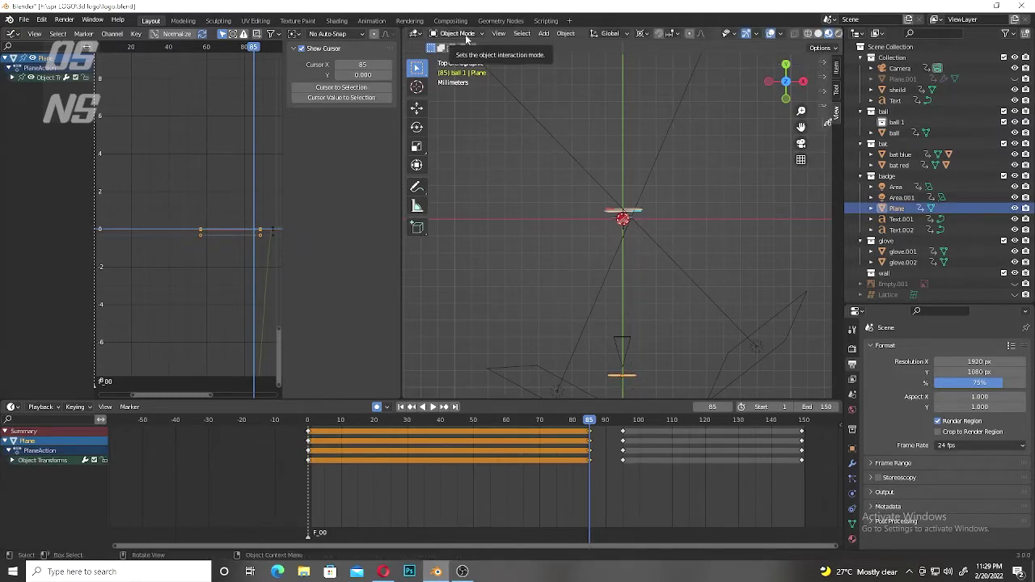
# Step: Rotate the banner a full 360° around X and keyframe it at frame 85
pyautogui.click(787, 99)
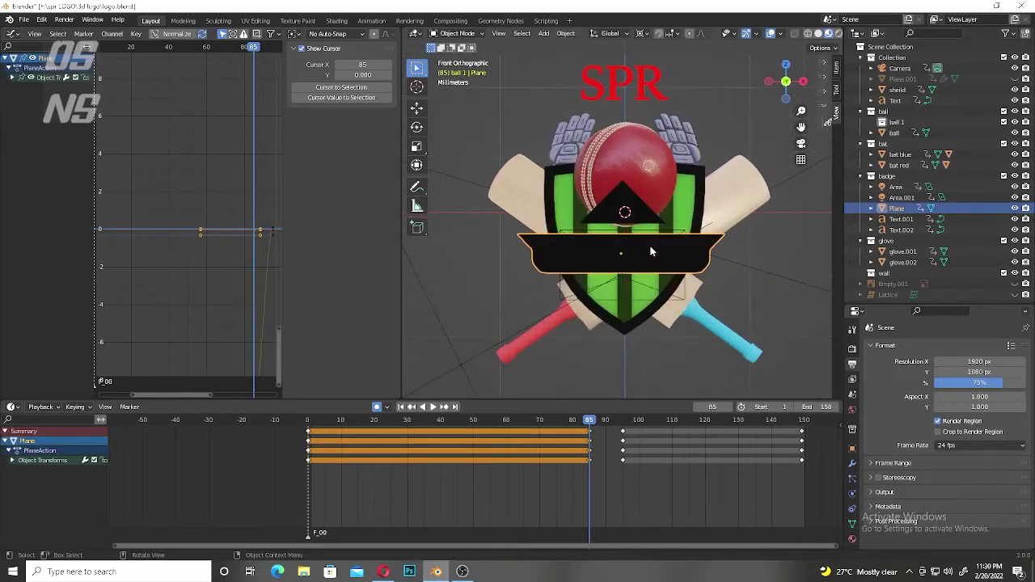
pyautogui.press('r')
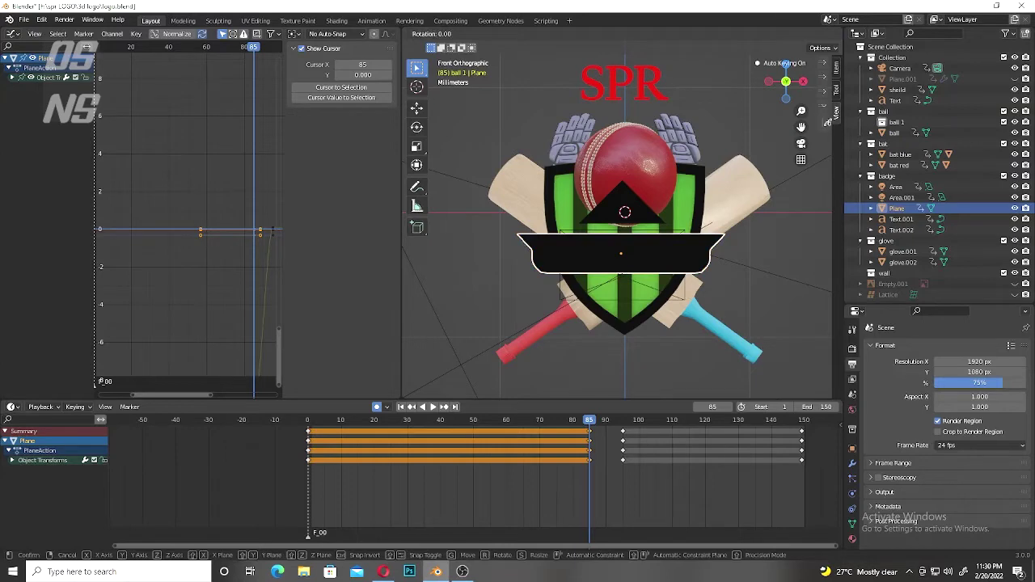
pyautogui.write('x60')
pyautogui.press('Return')
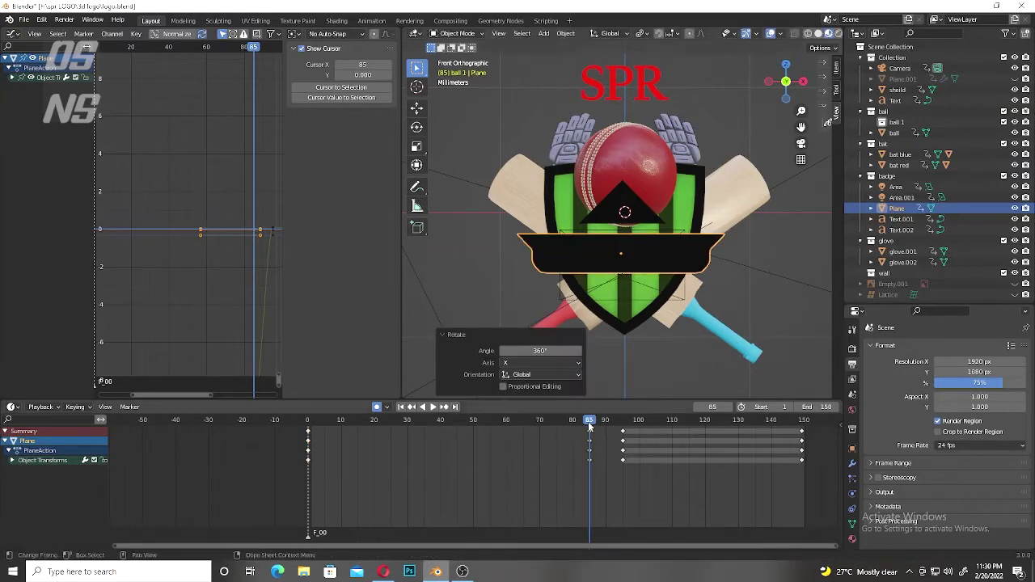
pyautogui.press('i')
# Step: Preview the banner flip through the camera, then select the SPORTS text (Text.001)
pyautogui.moveTo(590, 428); pyautogui.dragTo(656, 402)
pyautogui.press('KP_0')
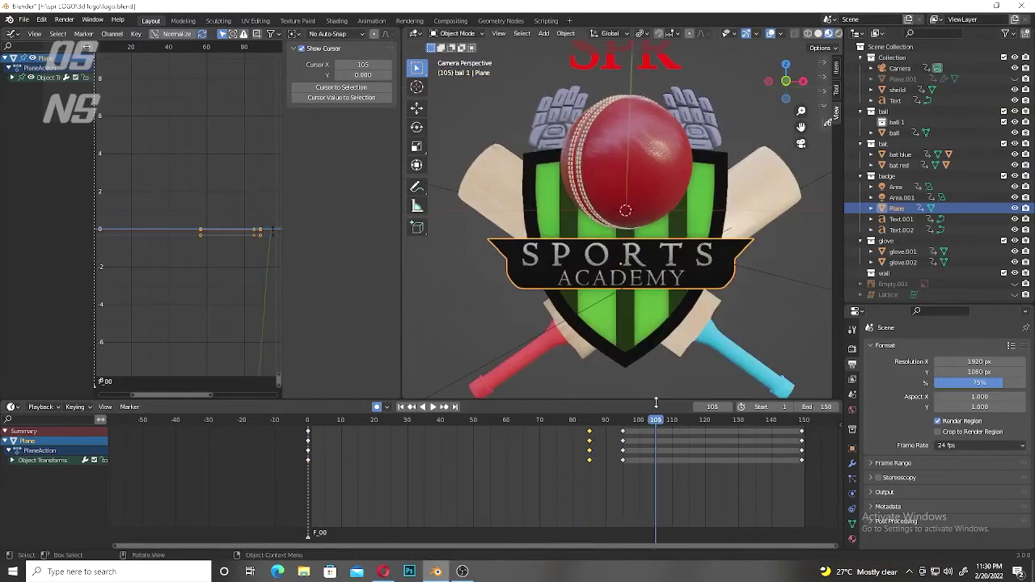
pyautogui.hotkey('shift', 'Left')
pyautogui.press('space')
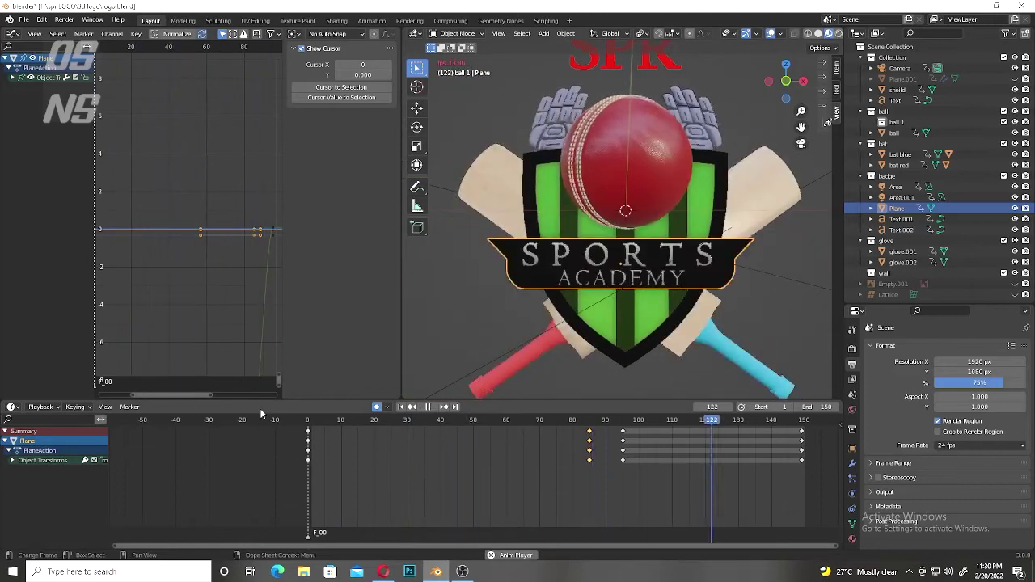
pyautogui.press('space')
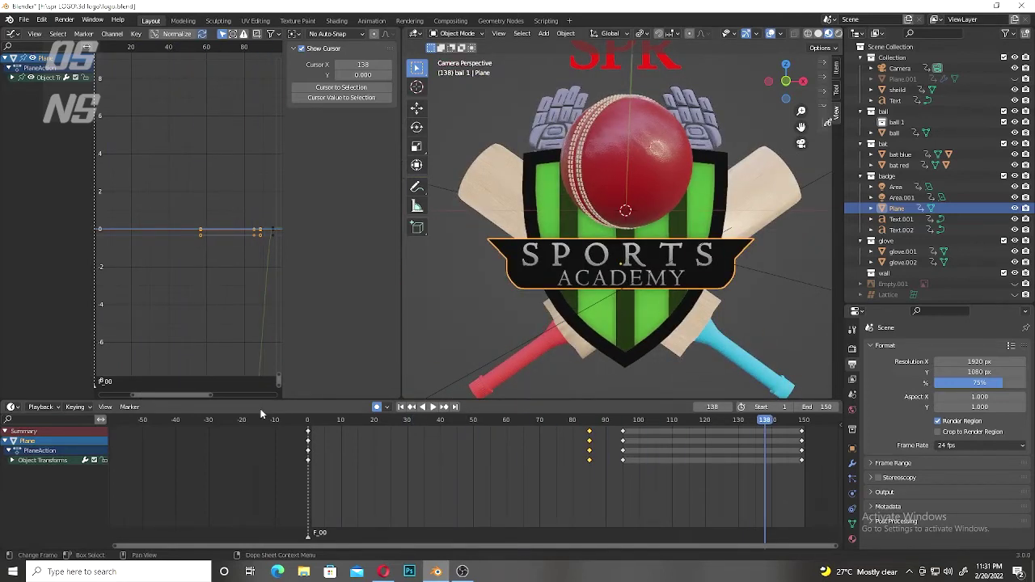
pyautogui.click(635, 259)
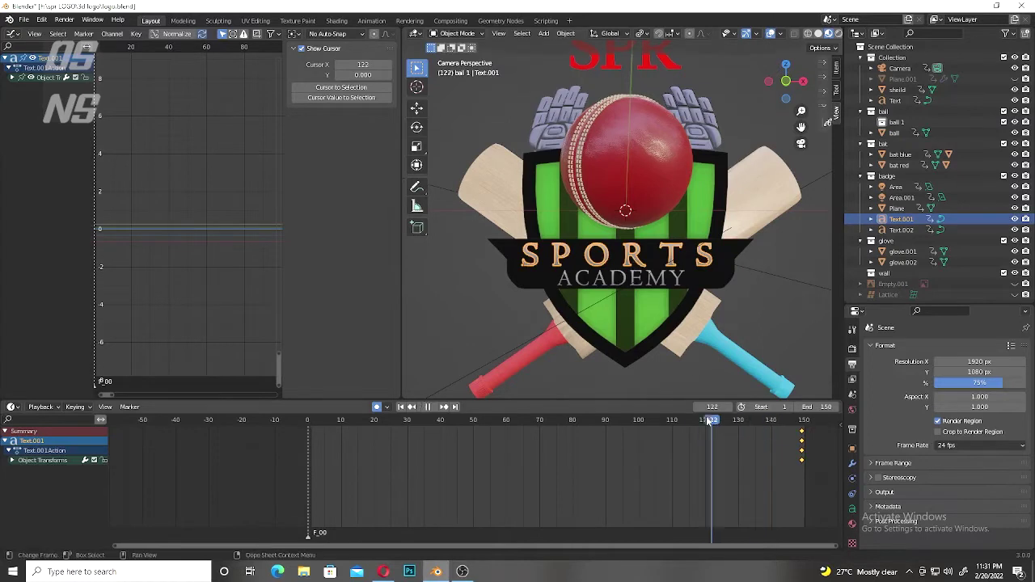
# Step: Keyframe the SPORTS text at frame 110, then nudge it back at frame 0 from Top view
pyautogui.moveTo(709, 421)
pyautogui.mouseDown()
pyautogui.moveTo(609, 425)
pyautogui.moveTo(672, 438)
pyautogui.moveTo(307, 424)
pyautogui.mouseUp()
pyautogui.press('i')
pyautogui.press('KP_7')
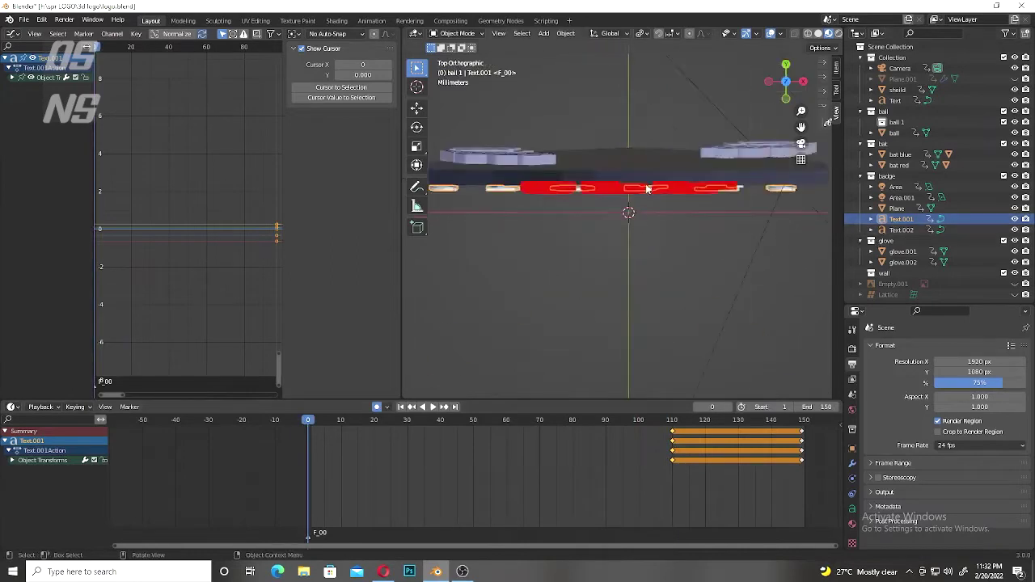
pyautogui.scroll(3, 647, 188)
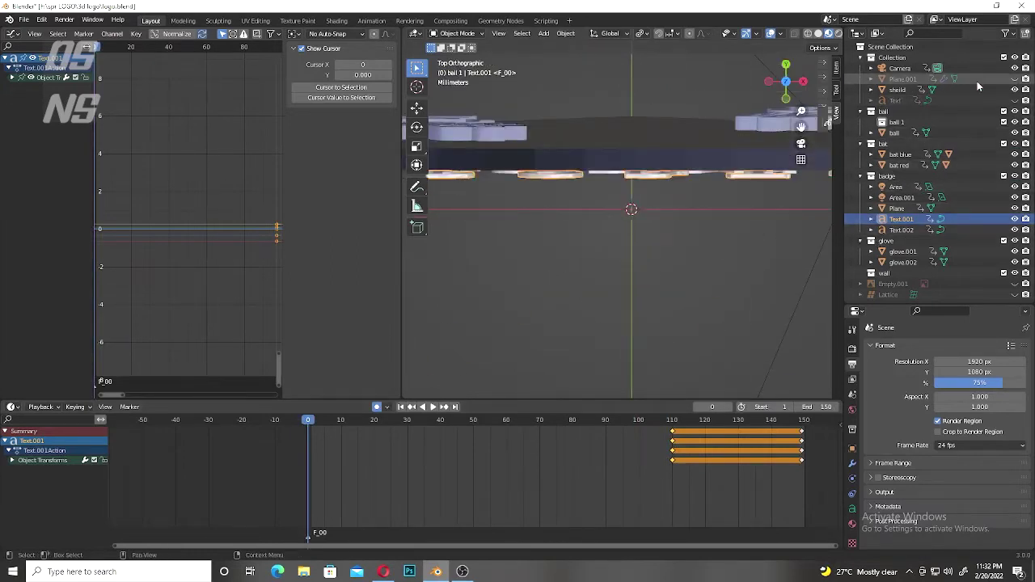
pyautogui.press('g')
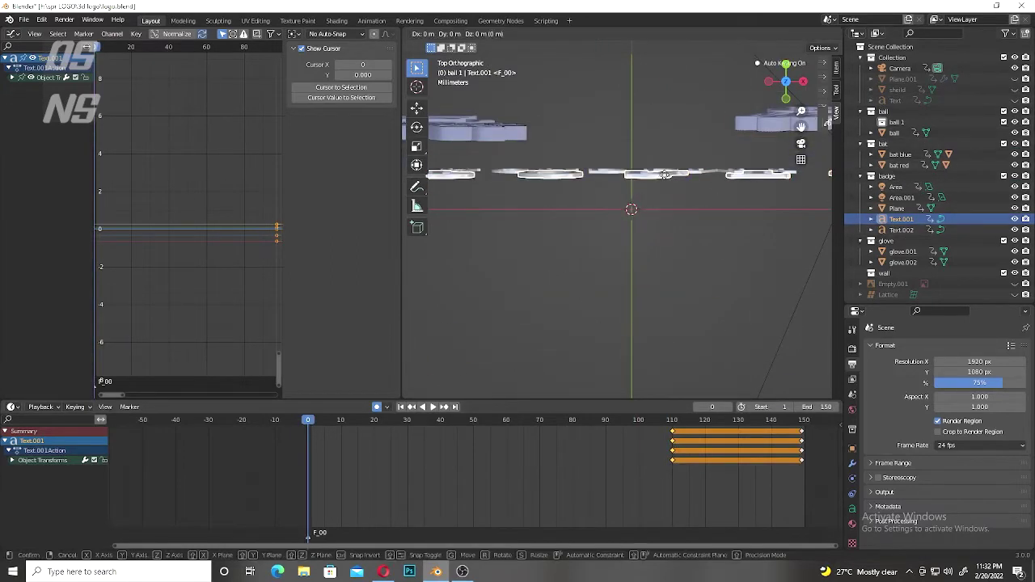
pyautogui.click(664, 146)
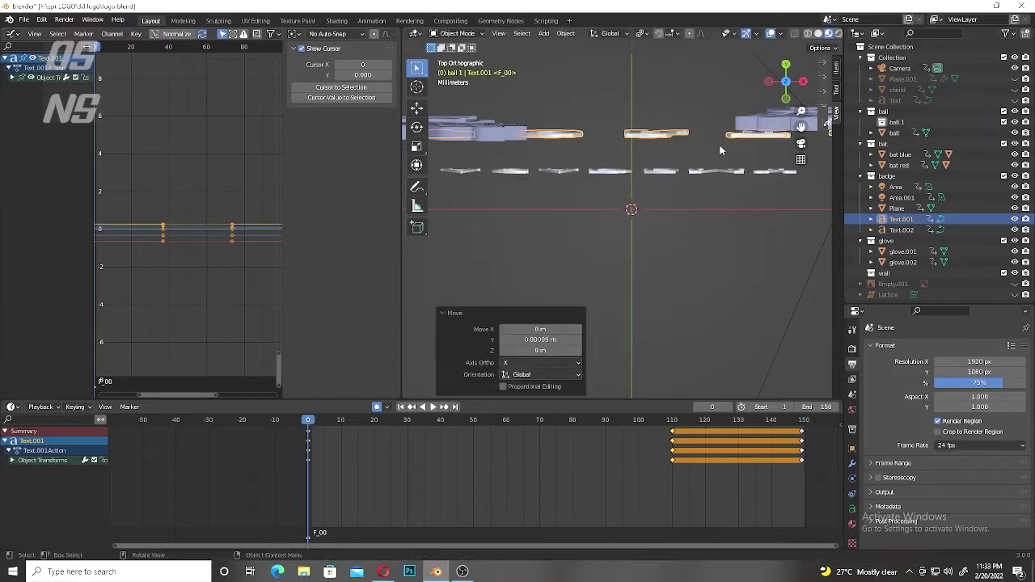
pyautogui.click(785, 98)
pyautogui.click(801, 143)
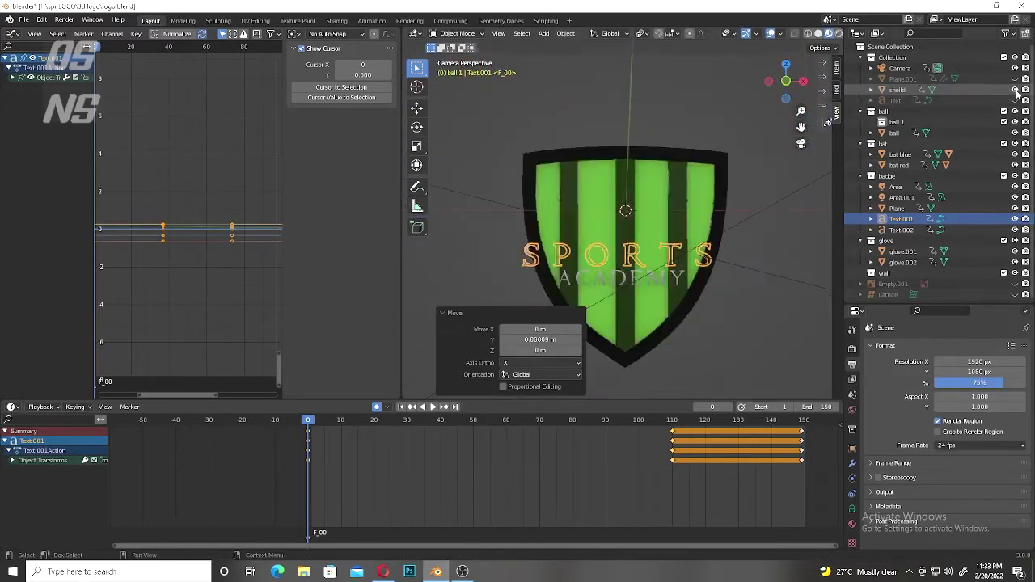
# Step: Scale the SPORTS text to 0.385 and move it along Y onto the shield
pyautogui.press('s')
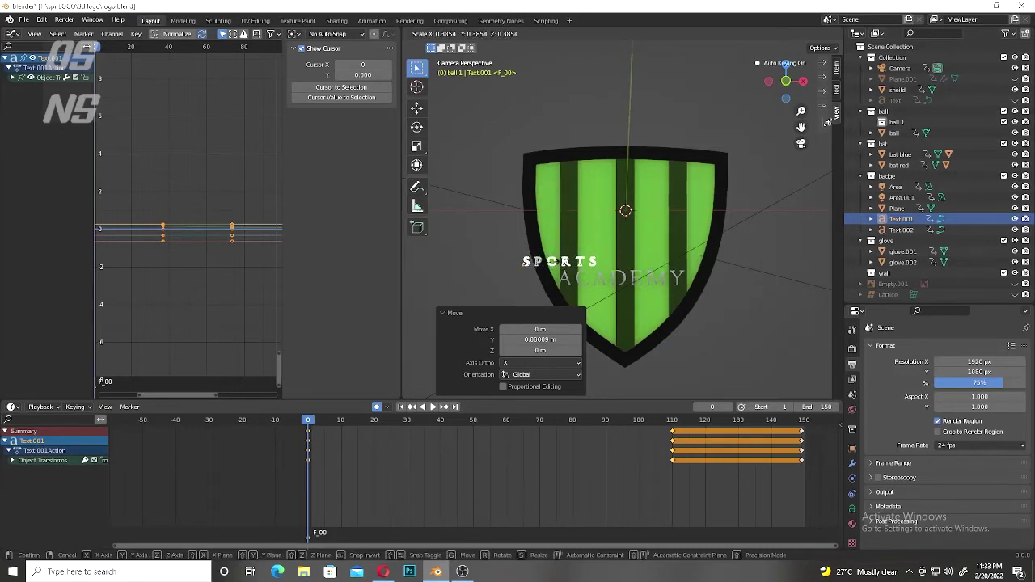
pyautogui.click(552, 267)
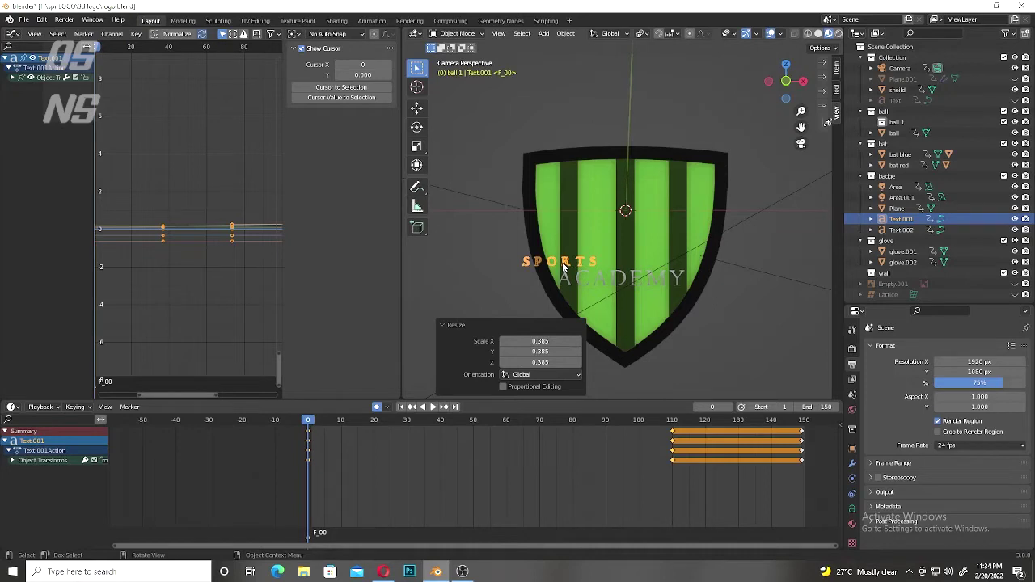
pyautogui.rightClick(564, 267)
pyautogui.moveTo(512, 301)
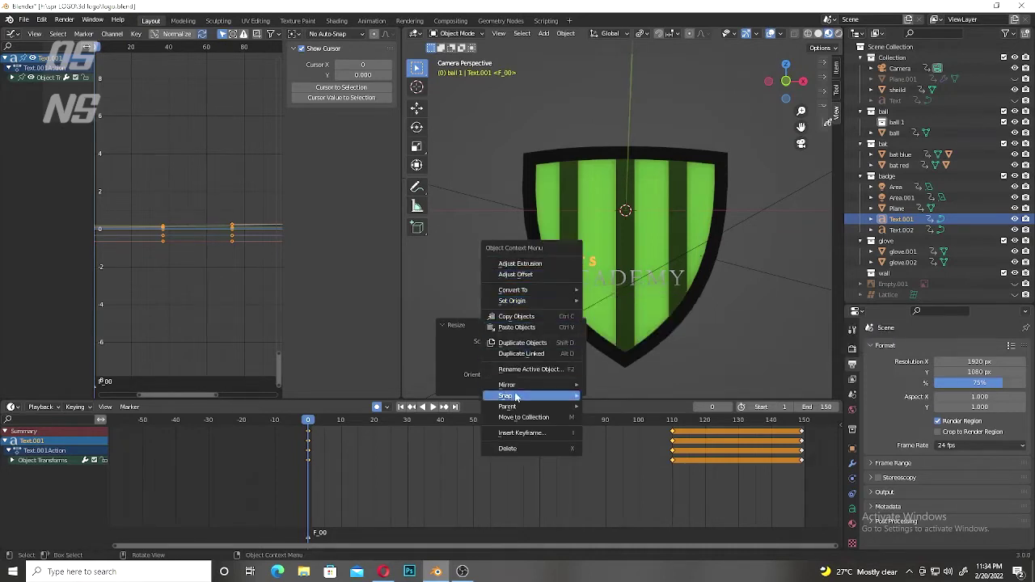
pyautogui.scroll(3, 729, 321)
pyautogui.press('g')
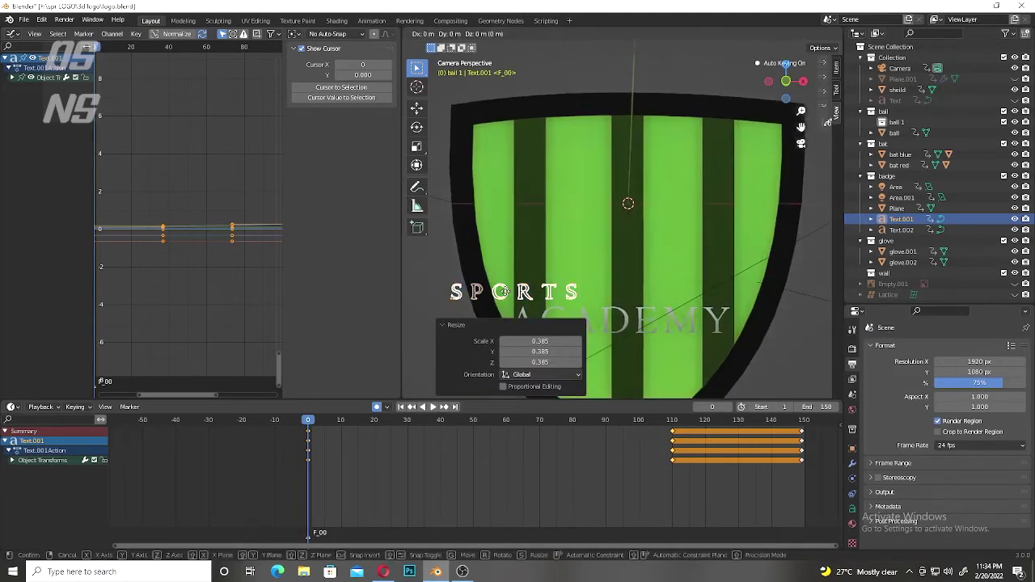
pyautogui.press('y')
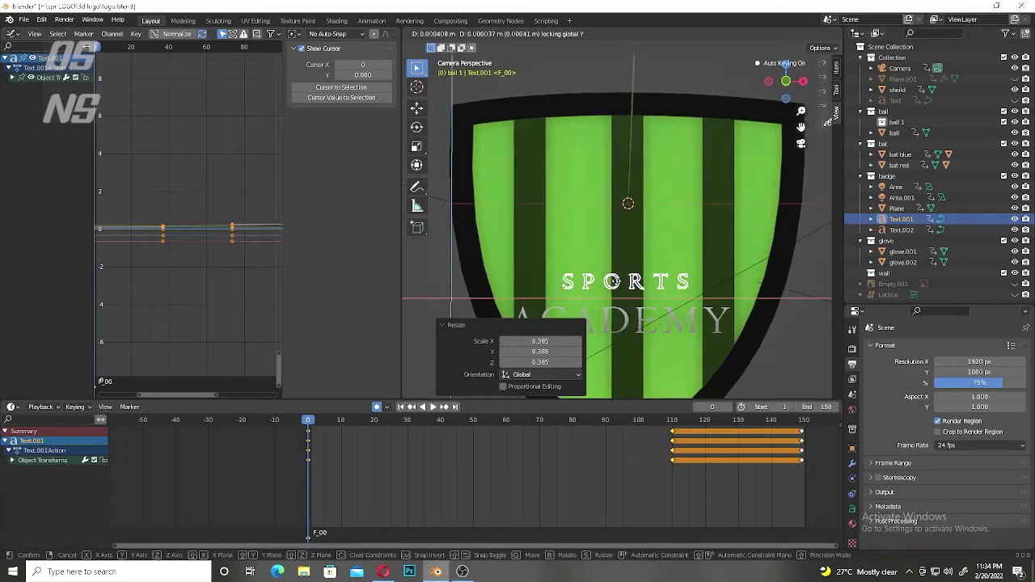
pyautogui.click(613, 280)
# Step: Slide the text's starting keys to around frame 98–100 in the Dope Sheet and preview
pyautogui.moveTo(308, 441); pyautogui.dragTo(639, 441)
pyautogui.press('space')
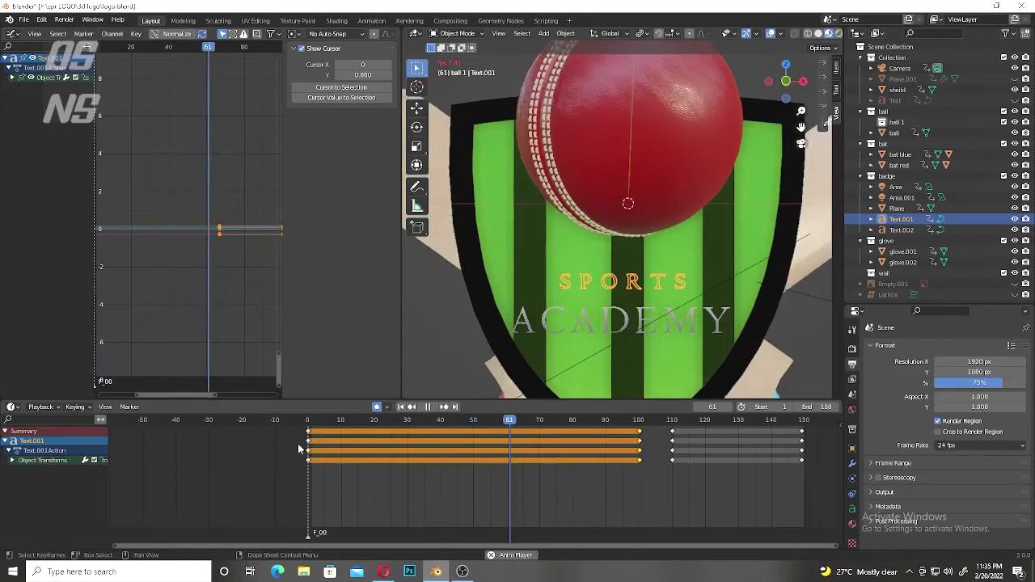
pyautogui.press('space')
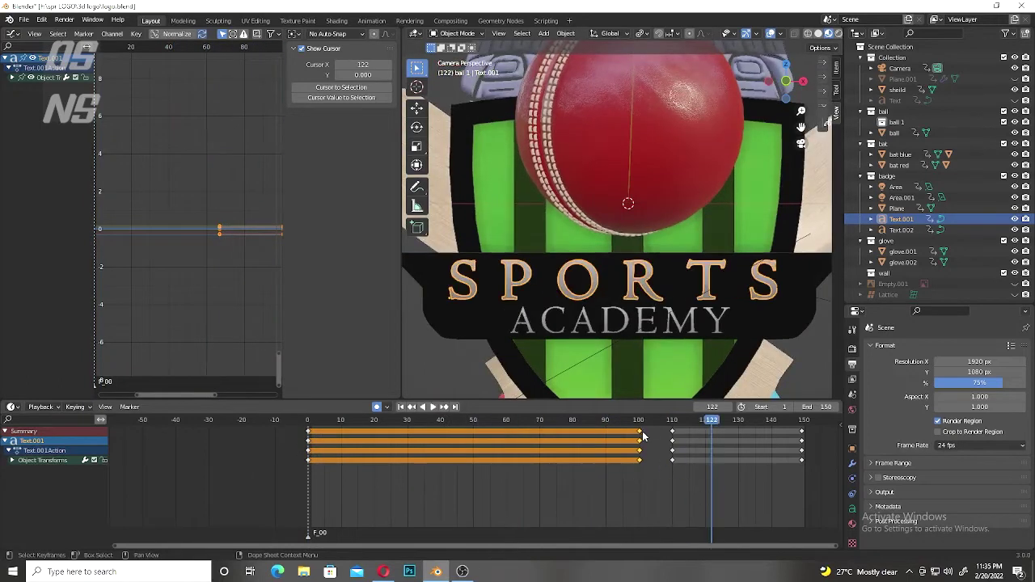
pyautogui.moveTo(643, 437)
pyautogui.mouseDown()
pyautogui.moveTo(616, 434)
pyautogui.moveTo(694, 433)
pyautogui.moveTo(640, 418)
pyautogui.mouseUp()
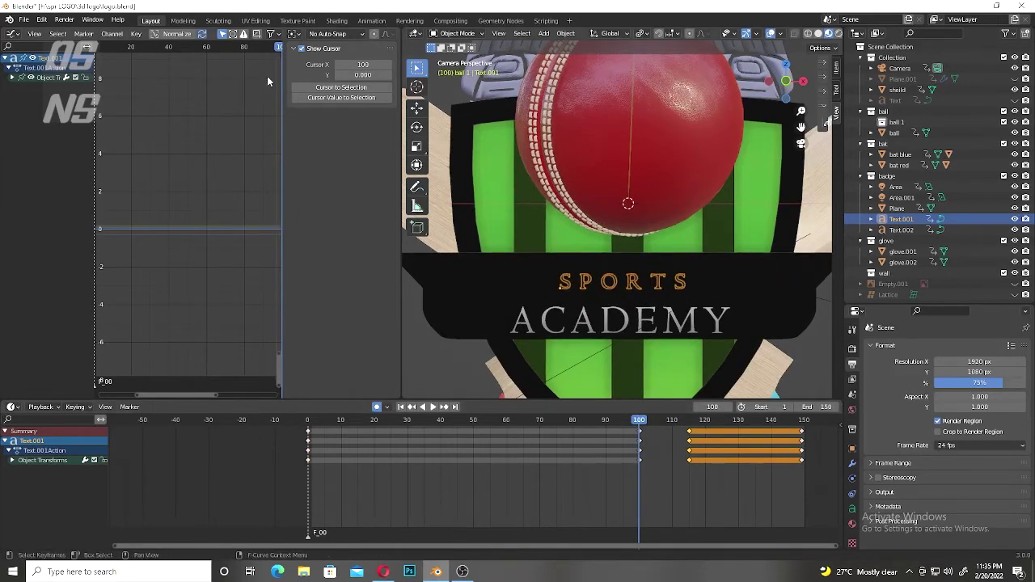
pyautogui.click(636, 453)
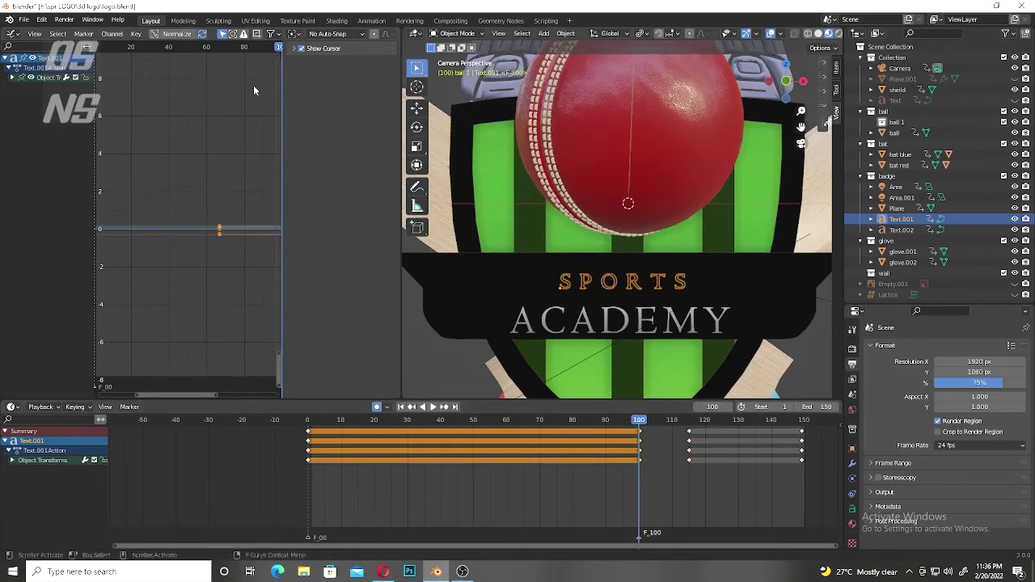
pyautogui.click(17, 77)
pyautogui.click(40, 86)
pyautogui.click(339, 50)
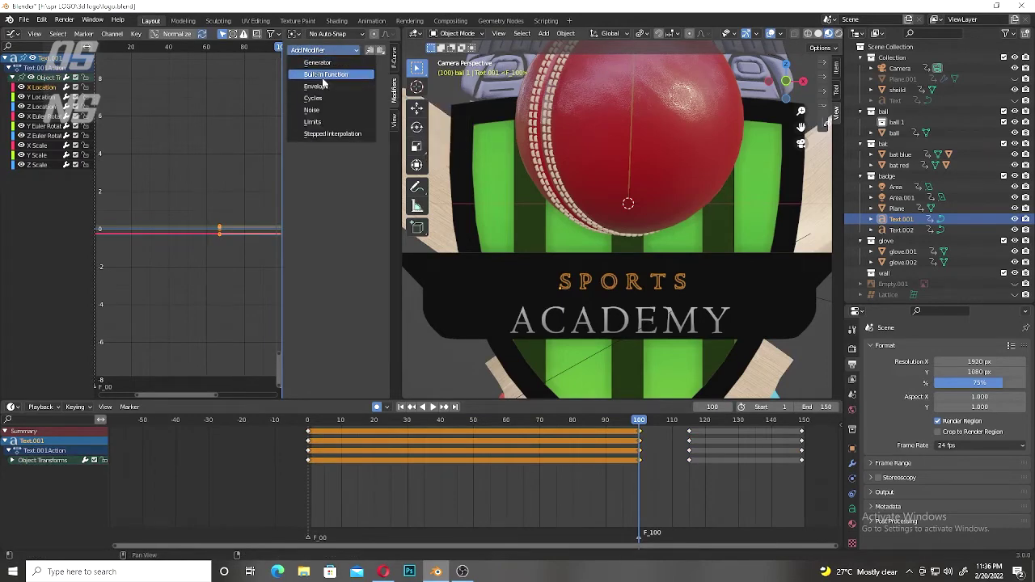
pyautogui.click(317, 62)
pyautogui.press('space')
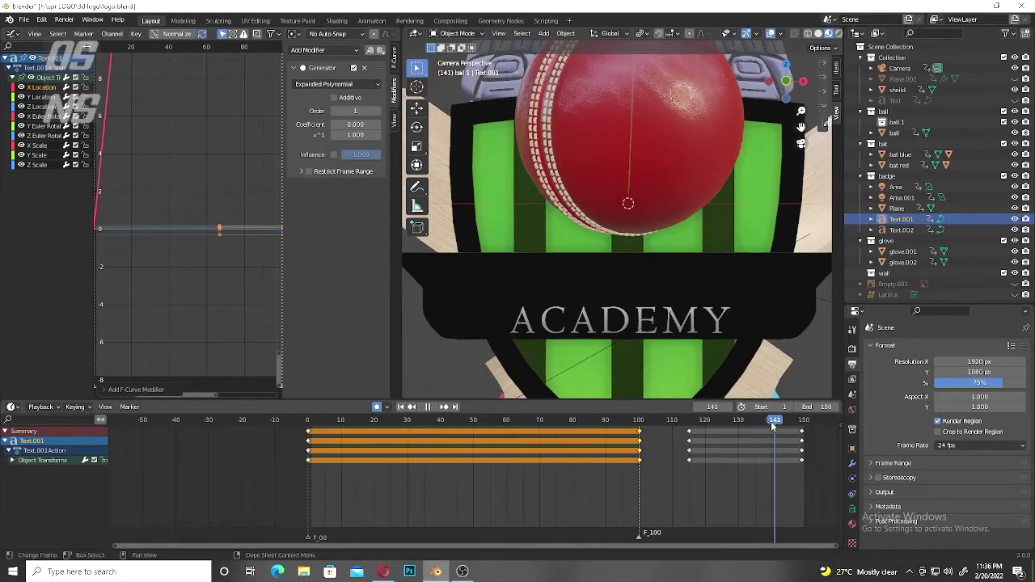
pyautogui.press('Escape')
pyautogui.press('Home')
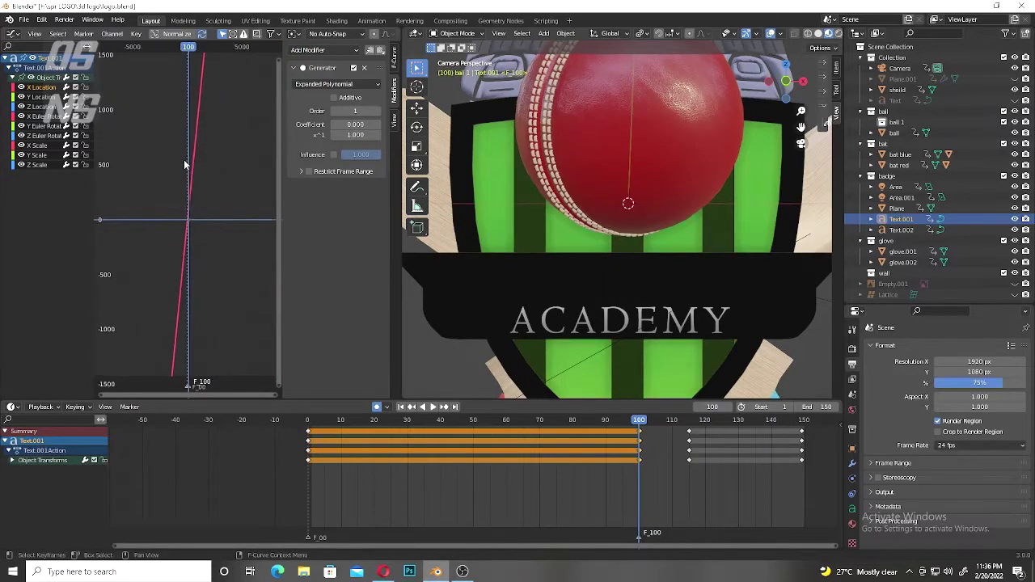
pyautogui.hotkey('ctrl', 'z')
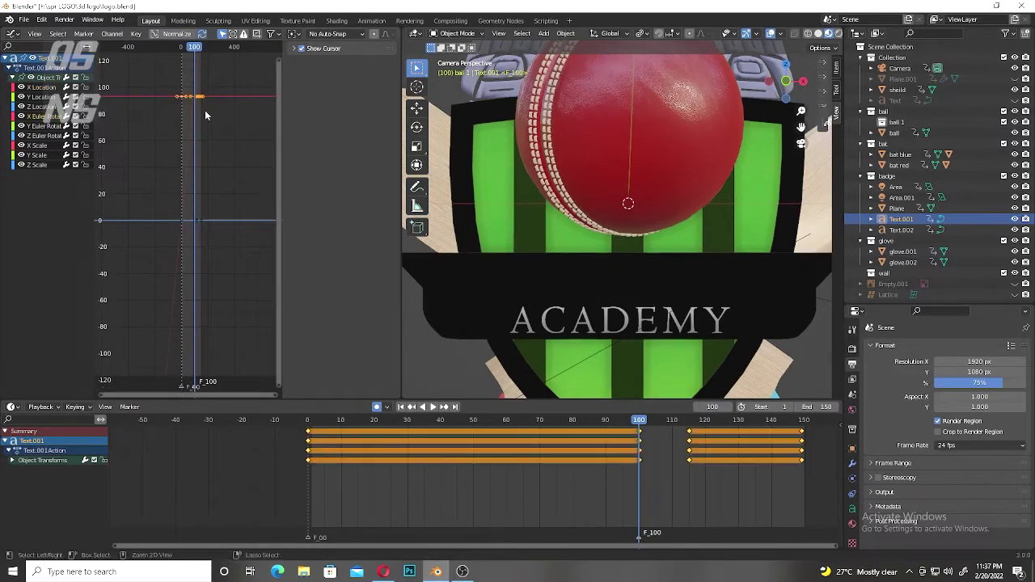
pyautogui.click(204, 110)
pyautogui.moveTo(196, 90); pyautogui.dragTo(187, 187, button='middle')
pyautogui.hotkey('ctrl', 'z')
pyautogui.hotkey('ctrl', 'z')
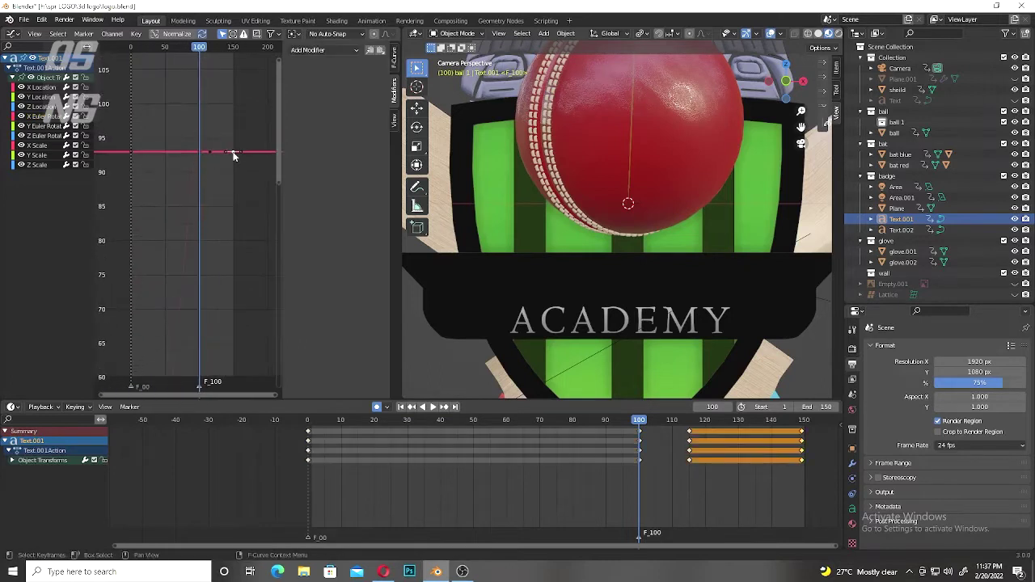
pyautogui.hotkey('ctrl', 'z')
pyautogui.hotkey('ctrl', 'z')
pyautogui.hotkey('ctrl', 'z')
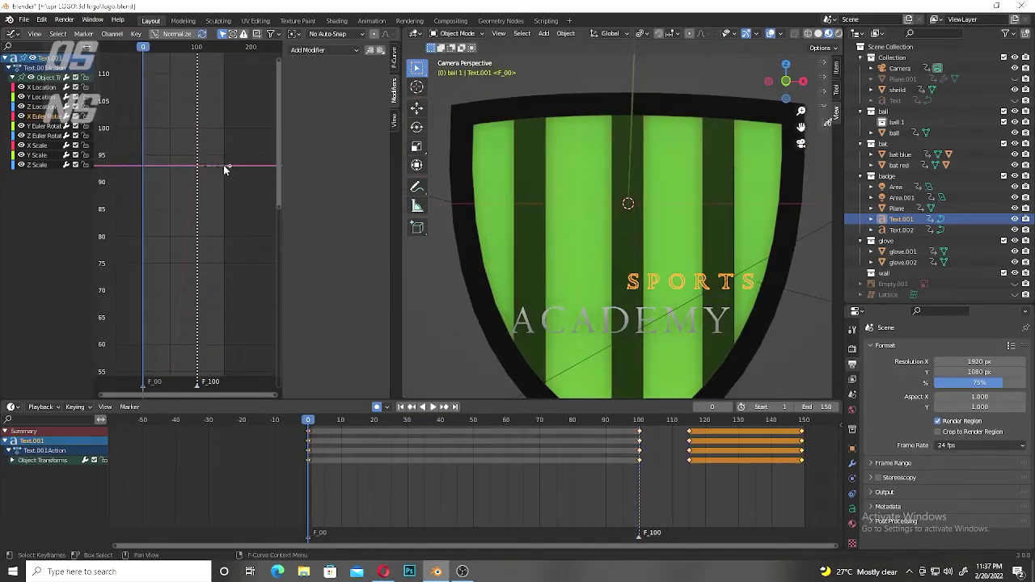
pyautogui.hotkey('ctrl', 'z')
pyautogui.hotkey('ctrl', 'z')
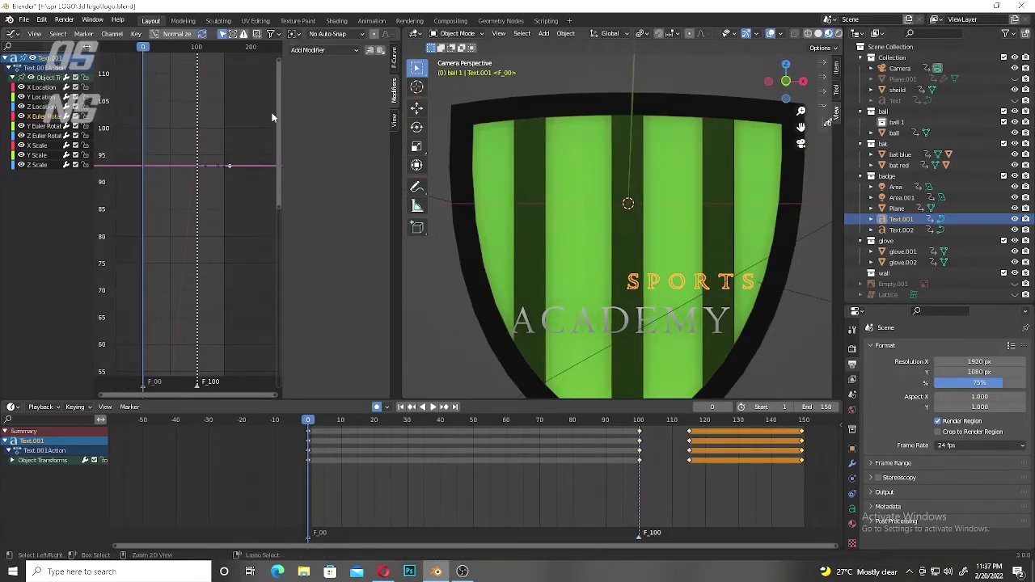
pyautogui.moveTo(609, 421); pyautogui.dragTo(729, 425)
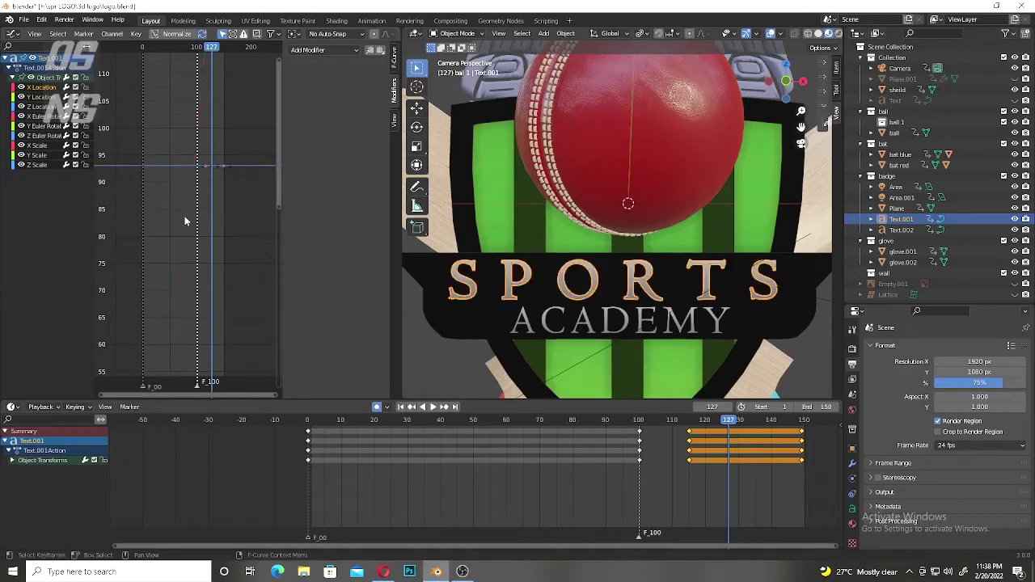
# Step: Nudge the SPORTS text's keyframe column slightly later around frame 122
pyautogui.press('a')
pyautogui.moveTo(727, 424); pyautogui.dragTo(712, 425)
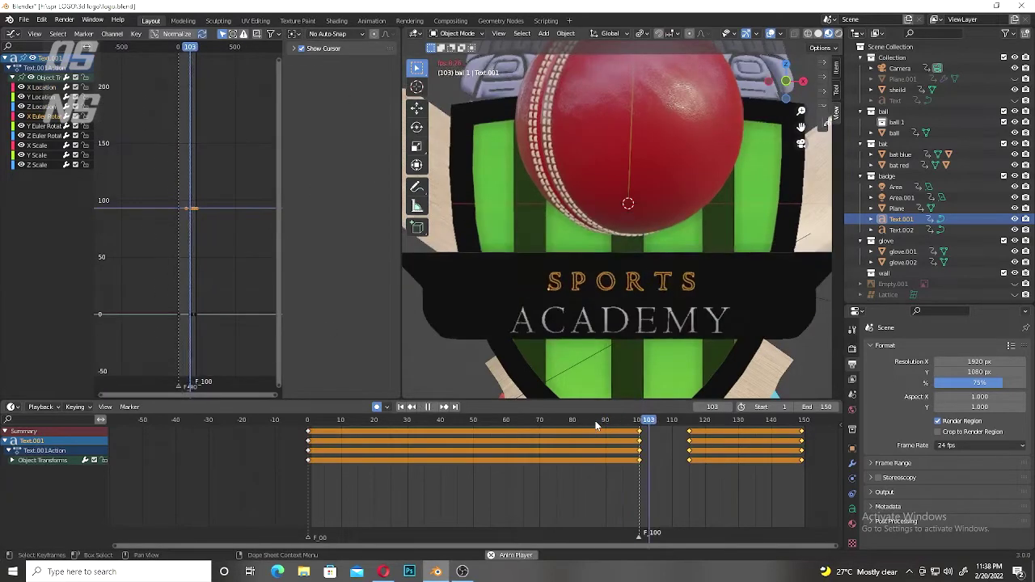
pyautogui.click(683, 469)
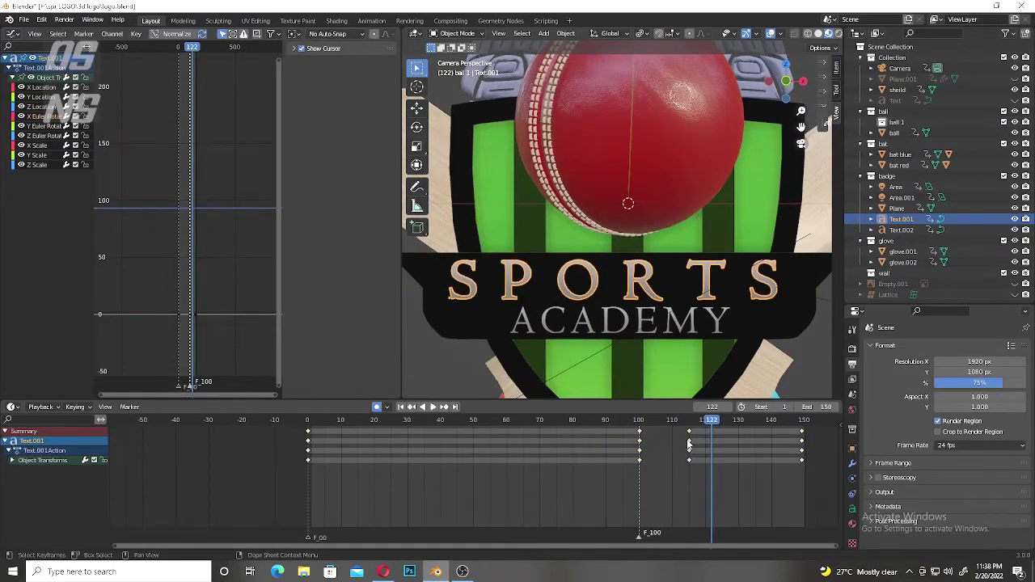
pyautogui.moveTo(688, 444)
pyautogui.mouseDown()
pyautogui.moveTo(809, 469)
pyautogui.moveTo(712, 441)
pyautogui.mouseUp()
pyautogui.click(680, 457)
# Step: Box-select the SPORTS keys from frame 122 to 150 and shift them slightly earlier
pyautogui.click(632, 420)
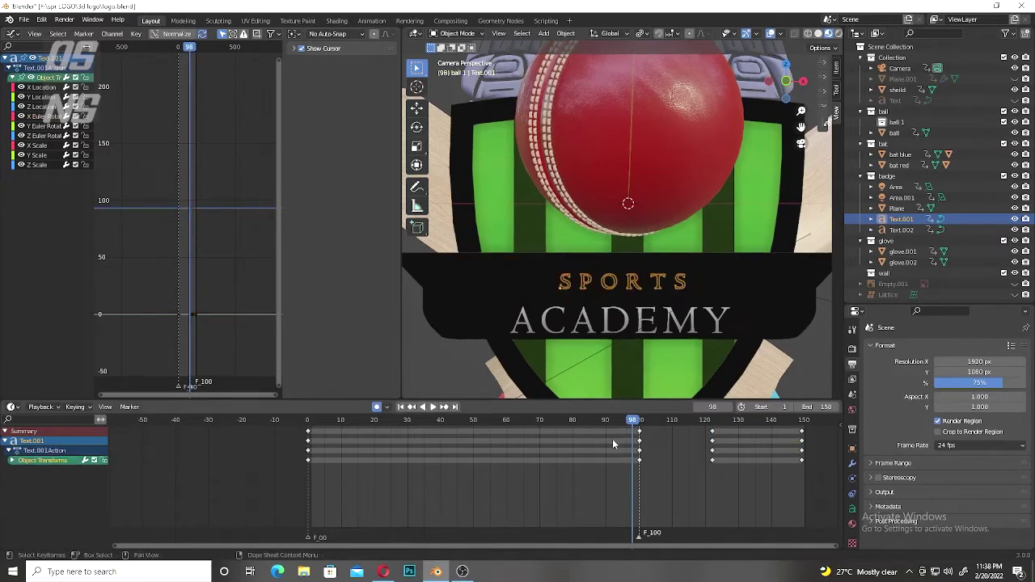
pyautogui.moveTo(635, 420)
pyautogui.mouseDown()
pyautogui.moveTo(712, 420)
pyautogui.moveTo(809, 468)
pyautogui.mouseUp()
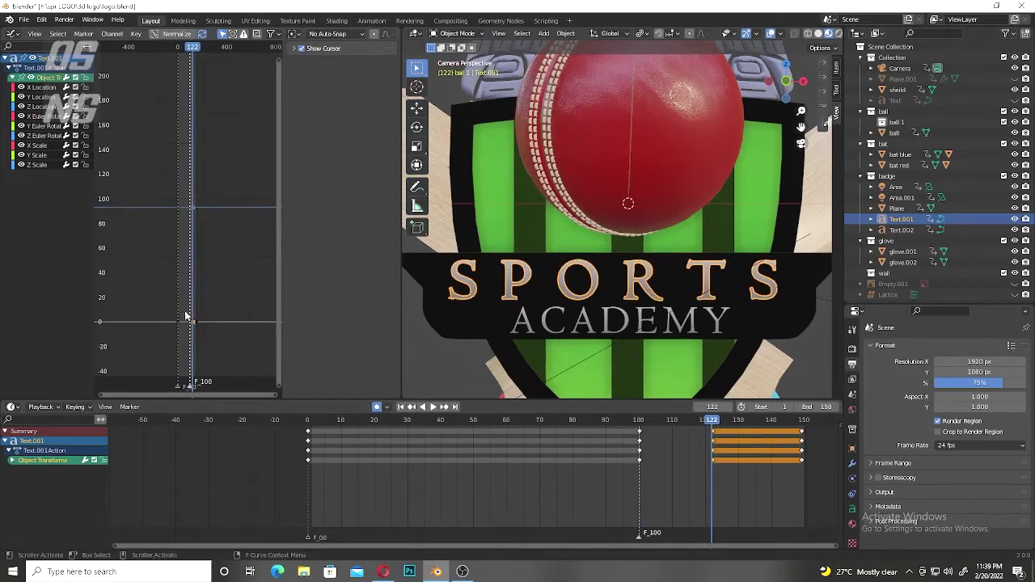
pyautogui.scroll(5, 185, 316)
pyautogui.scroll(3, 224, 324)
pyautogui.scroll(3, 213, 234)
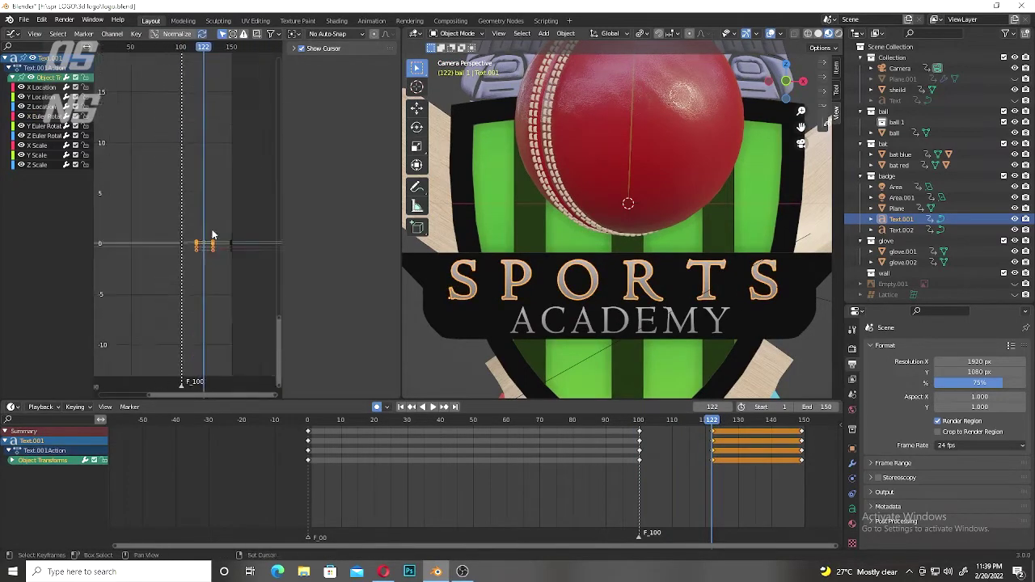
pyautogui.scroll(3, 212, 235)
pyautogui.scroll(2, 203, 215)
pyautogui.scroll(1, 235, 240)
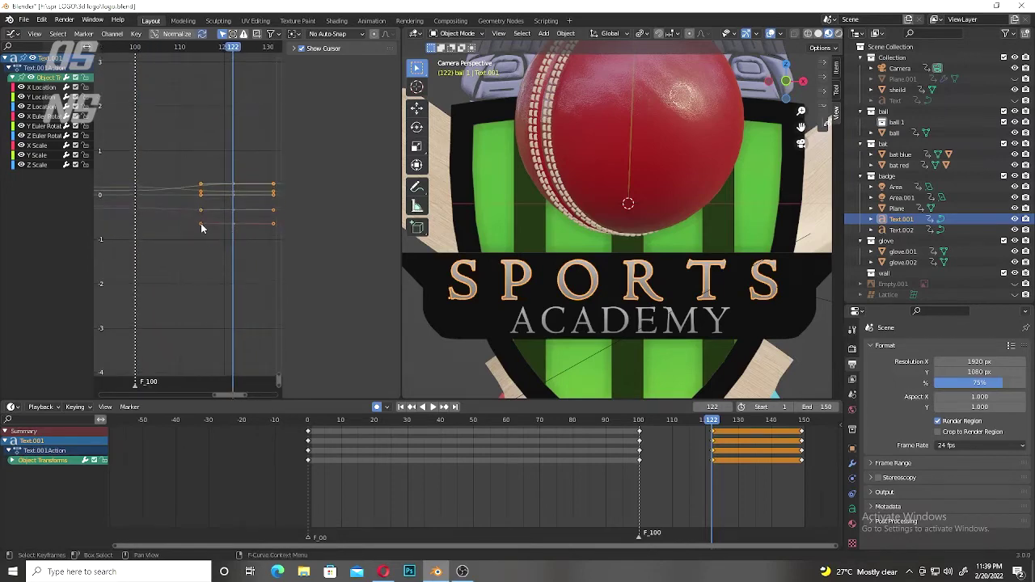
pyautogui.moveTo(202, 228); pyautogui.dragTo(189, 225)
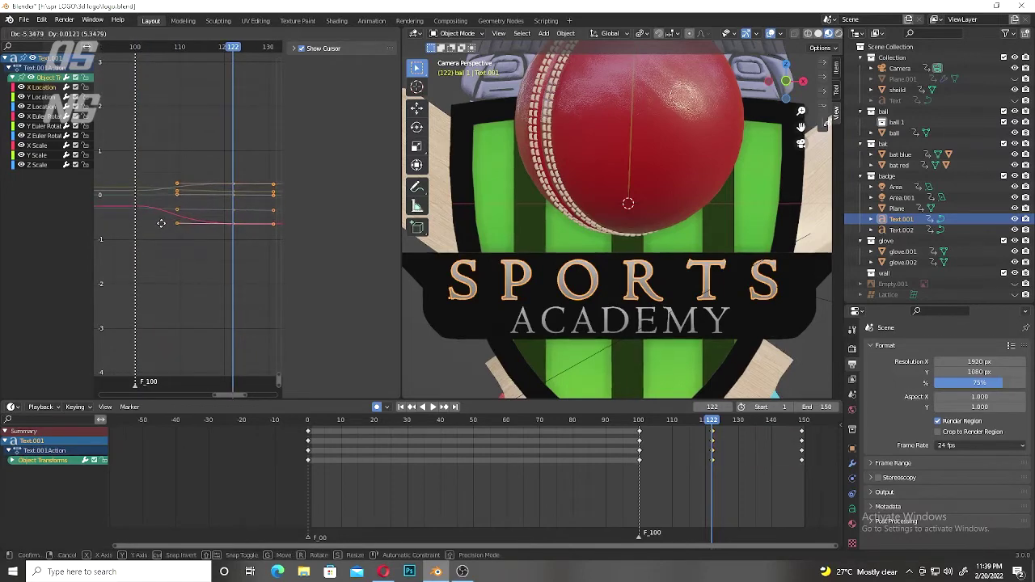
pyautogui.click(161, 224)
# Step: Isolate the Y Location curve and slide its end key earlier in the Graph Editor
pyautogui.moveTo(703, 419); pyautogui.dragTo(748, 419)
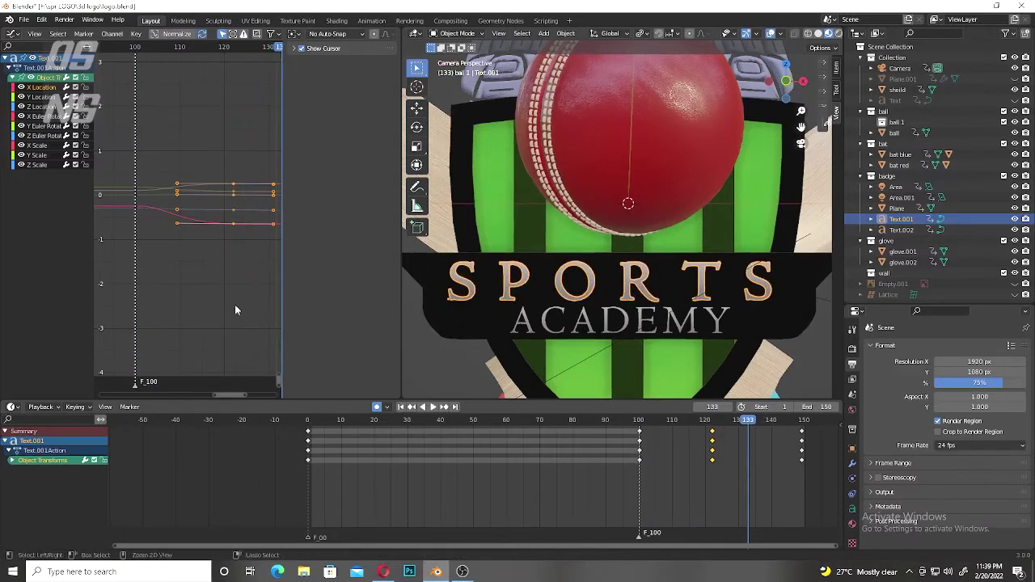
pyautogui.hotkey('ctrl', 'z')
pyautogui.press('n')
pyautogui.click(42, 97)
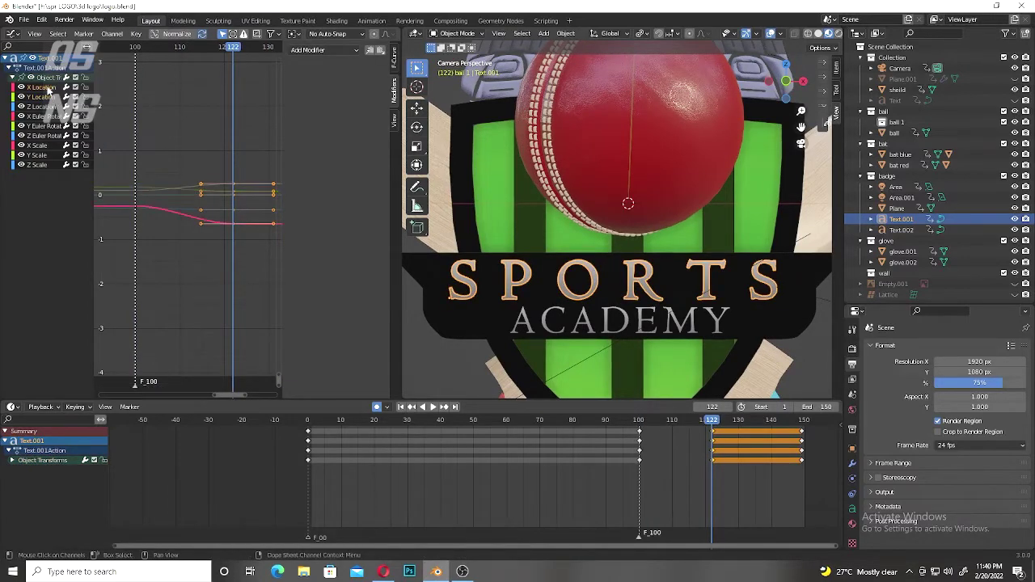
pyautogui.hotkey('ctrl', 'z')
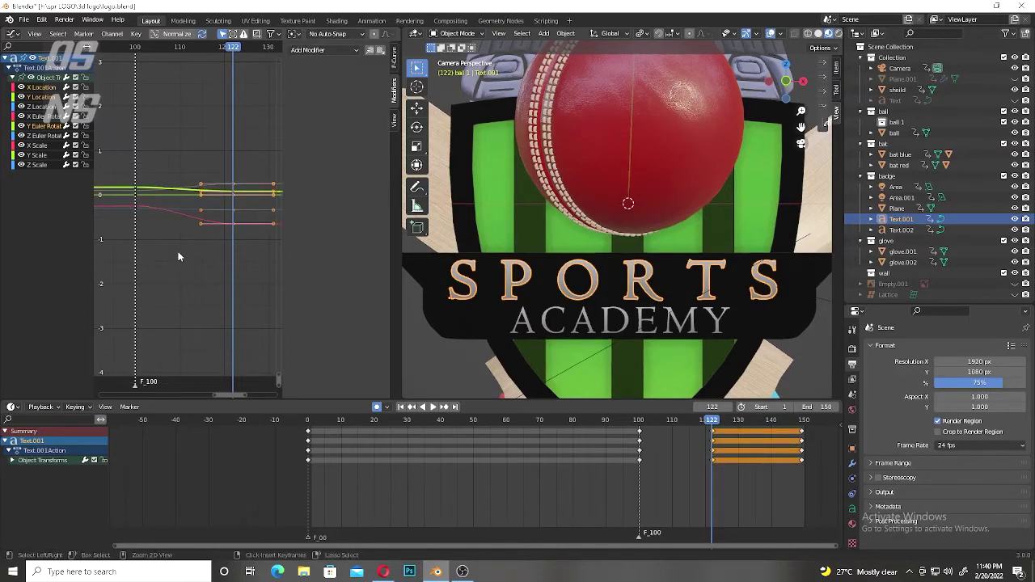
pyautogui.click(45, 96)
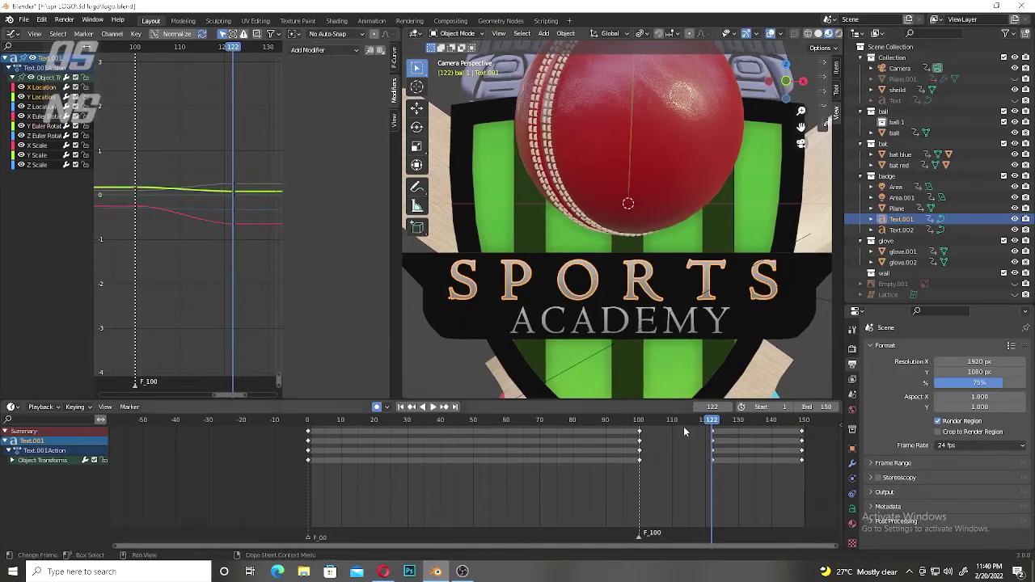
pyautogui.moveTo(200, 228); pyautogui.dragTo(136, 208)
pyautogui.click(232, 192)
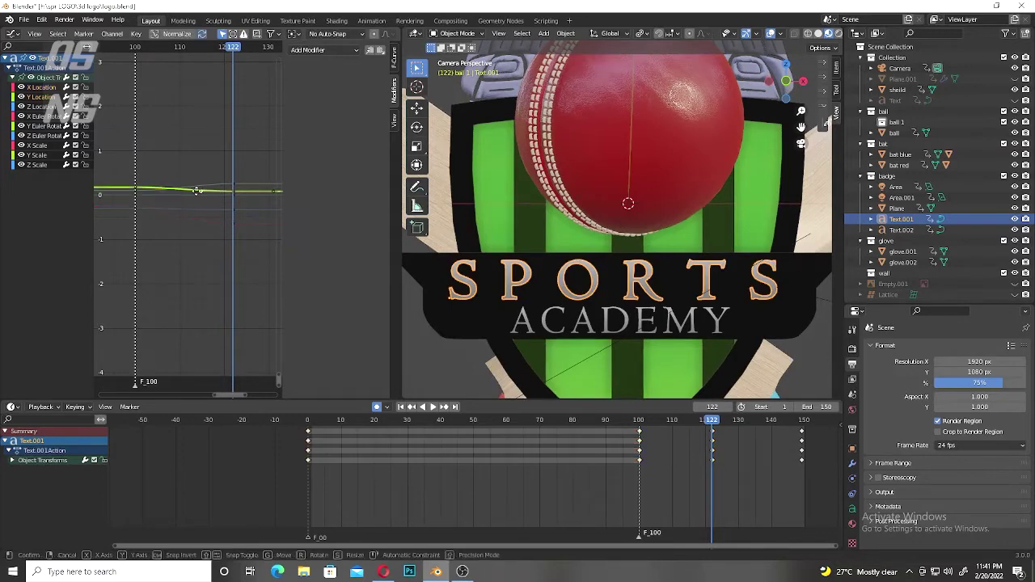
# Step: Play back the SPORTS timing and return to frame 122 with the ACADEMY text selected
pyautogui.click(607, 419)
pyautogui.press('space')
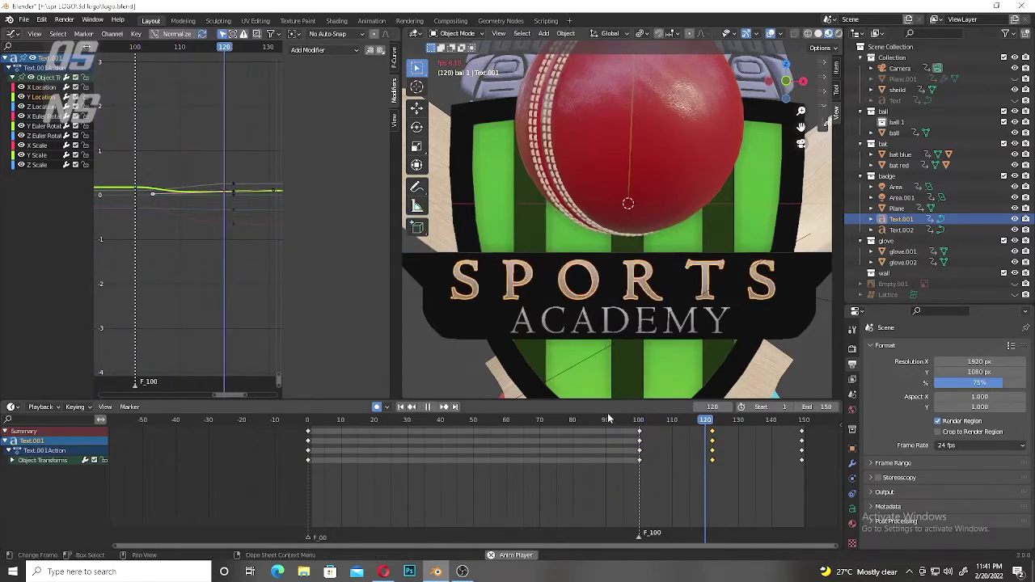
pyautogui.press('Escape')
pyautogui.hotkey('ctrl', 'z')
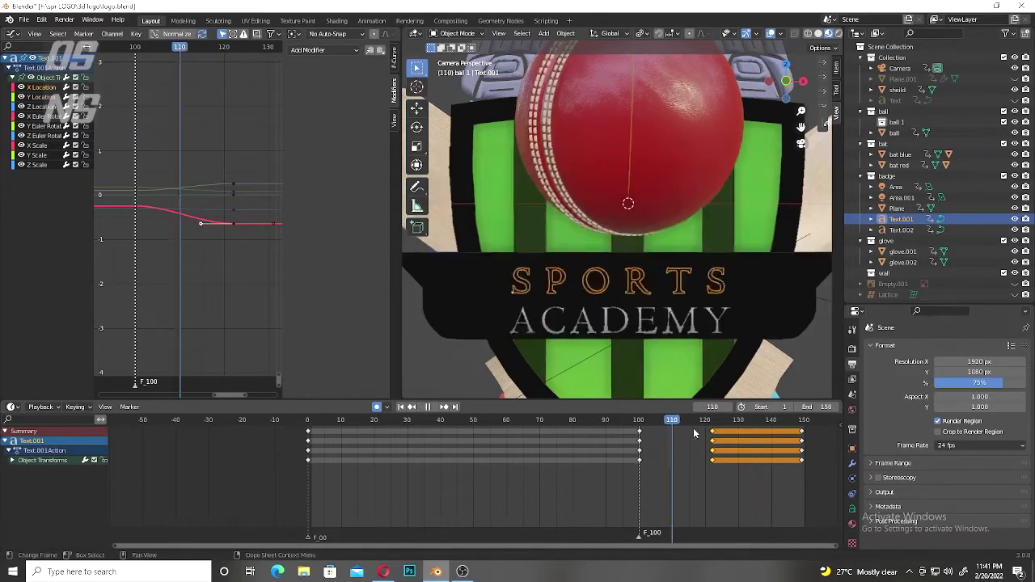
pyautogui.moveTo(756, 422); pyautogui.dragTo(712, 421)
pyautogui.click(669, 327)
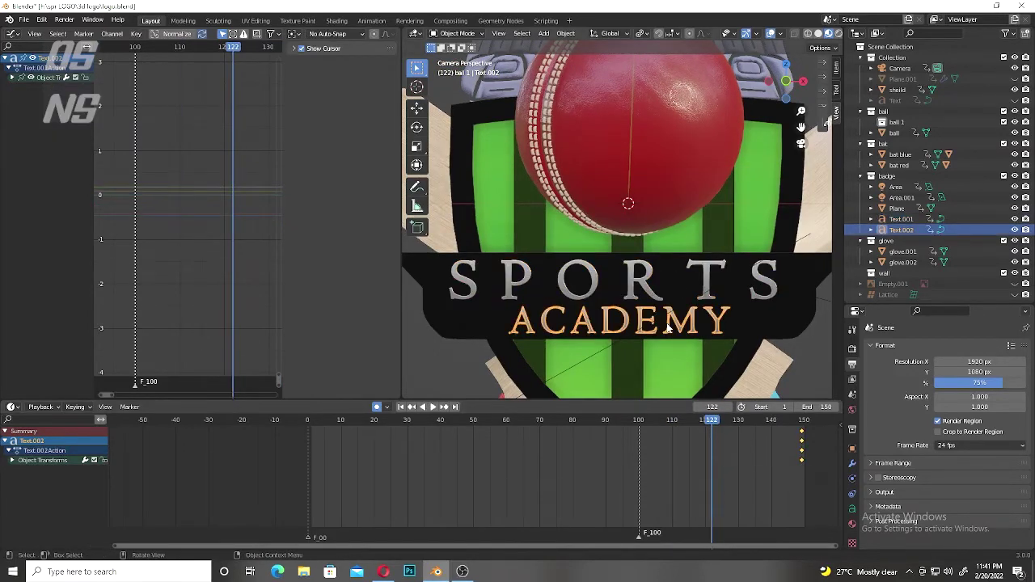
# Step: Duplicate the ACADEMY text's final keyframes to around frame 130
pyautogui.hotkey('shift', 'd')
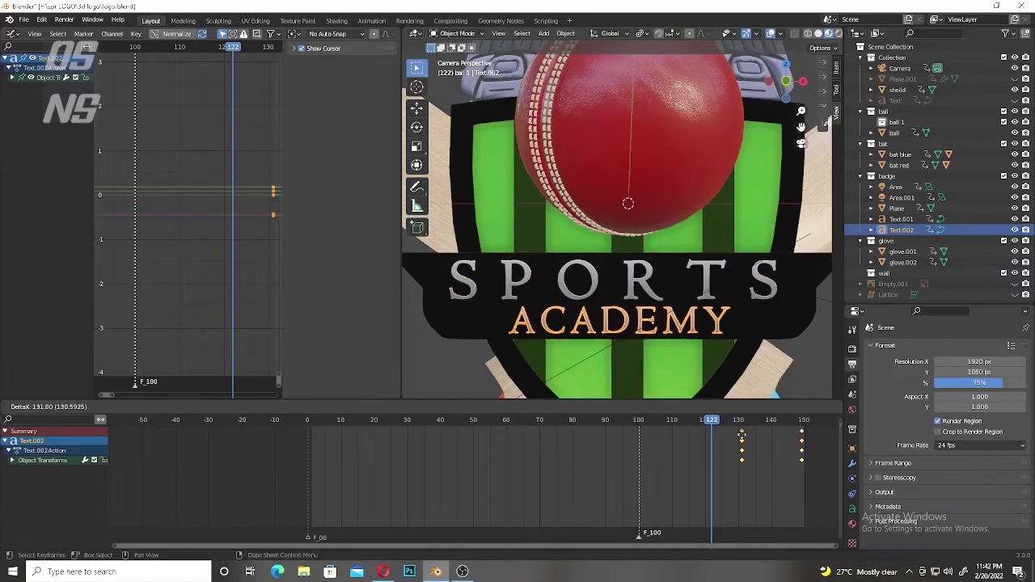
pyautogui.click(742, 435)
pyautogui.rightClick(742, 435)
# Step: At frame 0, push the ACADEMY text back along Y from Top view and check frame 130
pyautogui.moveTo(679, 453); pyautogui.dragTo(297, 437)
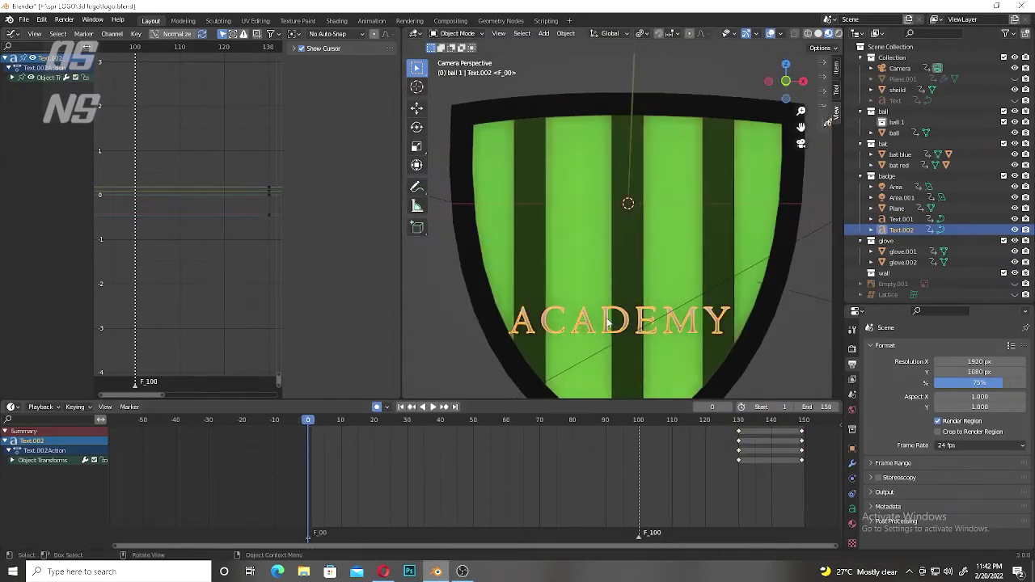
pyautogui.press('g')
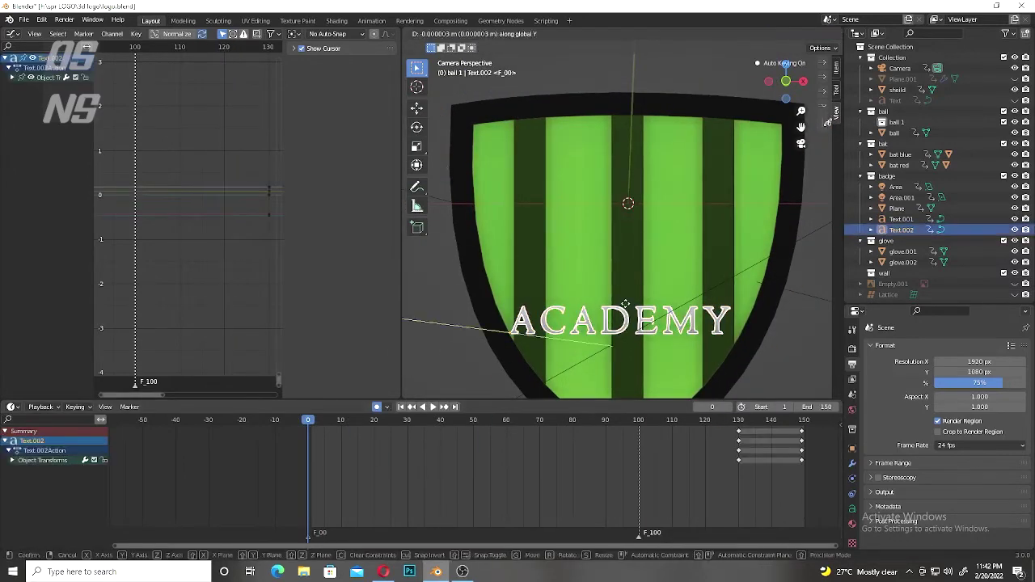
pyautogui.click(626, 304)
pyautogui.click(784, 60)
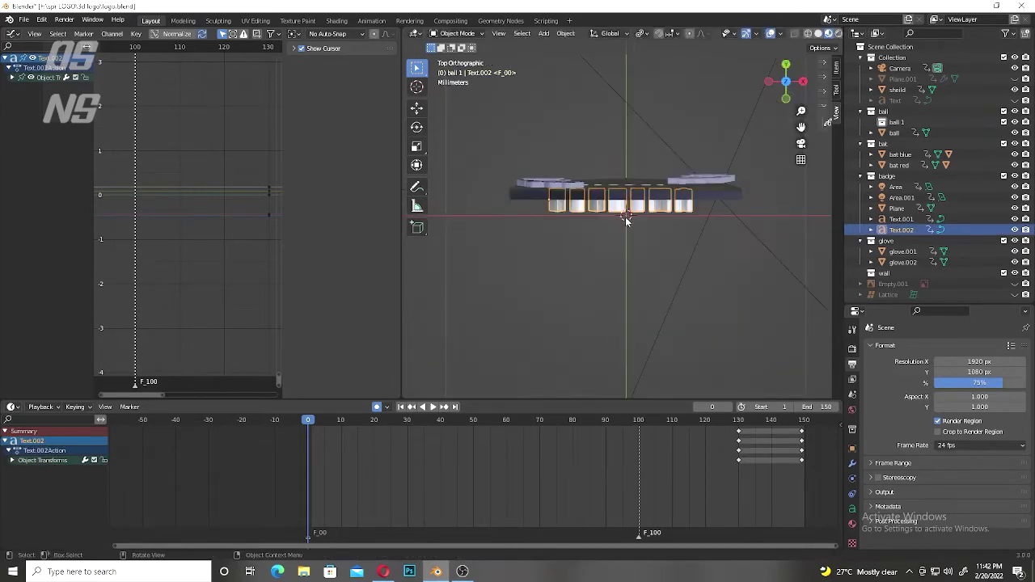
pyautogui.moveTo(625, 212); pyautogui.dragTo(624, 170)
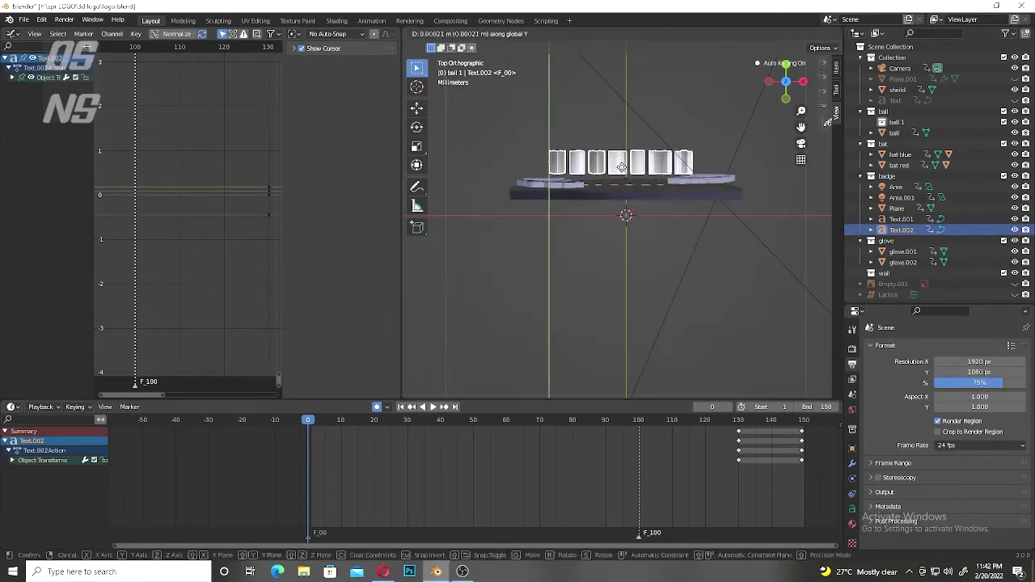
pyautogui.click(853, 509)
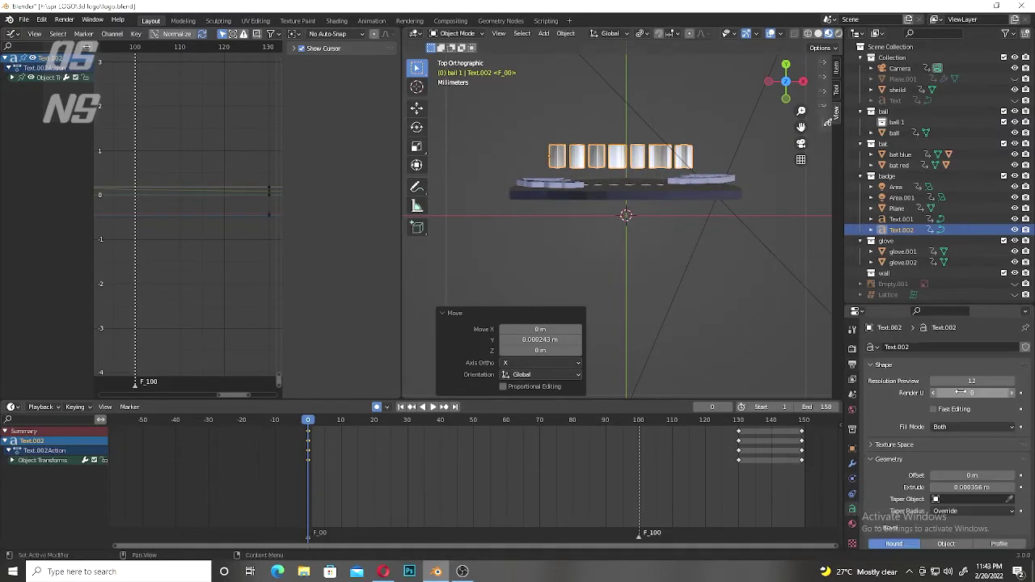
pyautogui.scroll(-2, 972, 454)
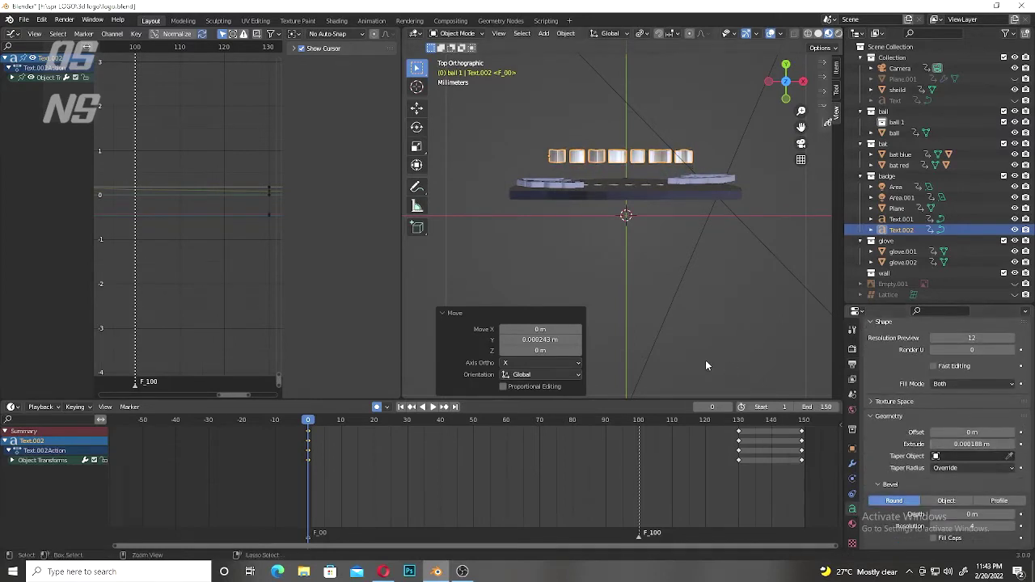
pyautogui.moveTo(518, 419)
pyautogui.mouseDown()
pyautogui.moveTo(478, 419)
pyautogui.moveTo(739, 419)
pyautogui.mouseUp()
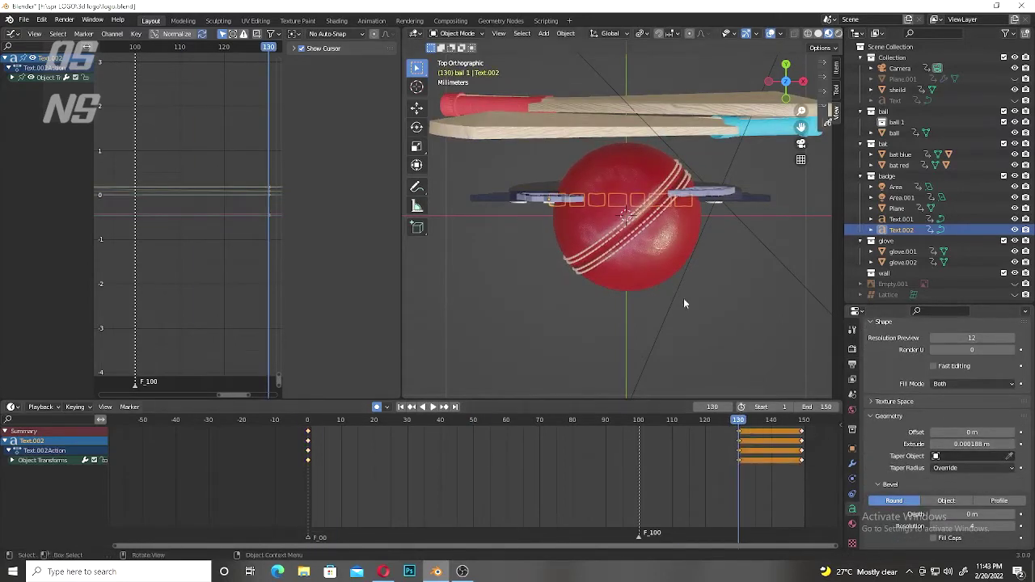
# Step: Replay the animation from frame 0 in camera view to review the fly-ins
pyautogui.press('KP_0')
pyautogui.hotkey('alt', 'a')
pyautogui.hotkey('shift', 'Left')
pyautogui.press('space')
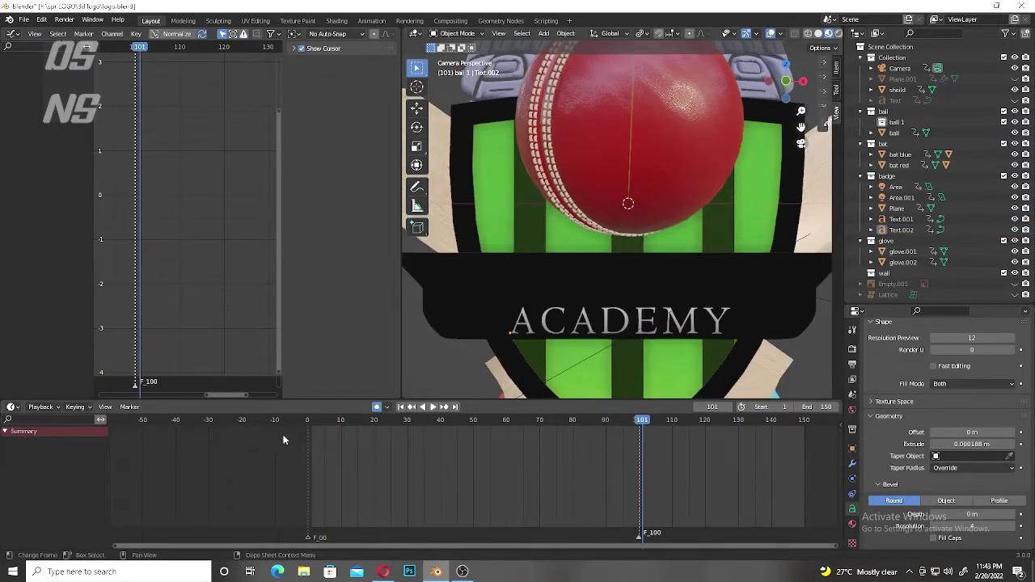
pyautogui.press('space')
# Step: Duplicate the ACADEMY text's frame-0 keys to frame 120 and play back the timing
pyautogui.click(902, 229)
pyautogui.moveTo(642, 432); pyautogui.dragTo(704, 432)
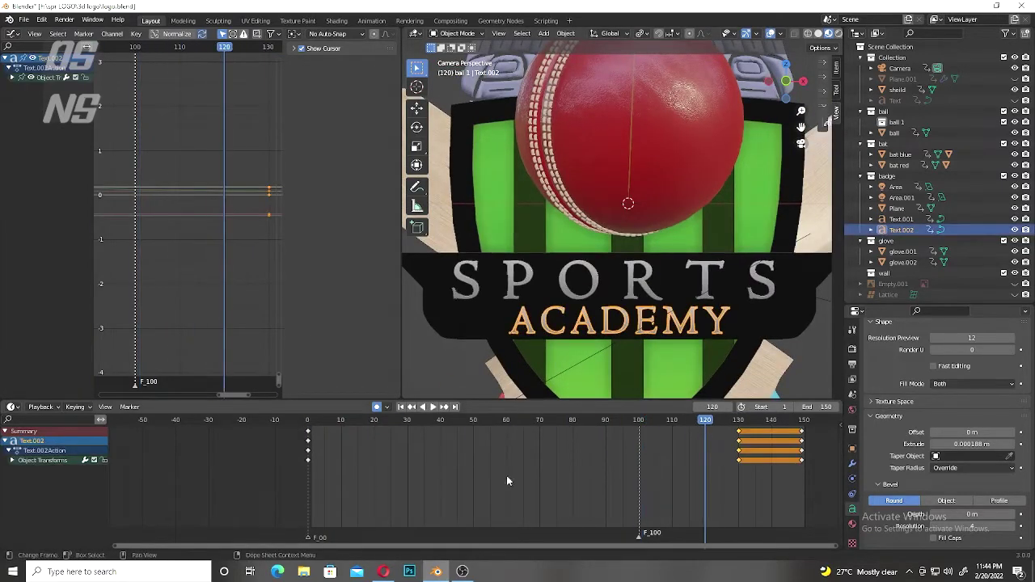
pyautogui.click(307, 431)
pyautogui.hotkey('shift', 'd')
pyautogui.click(713, 447)
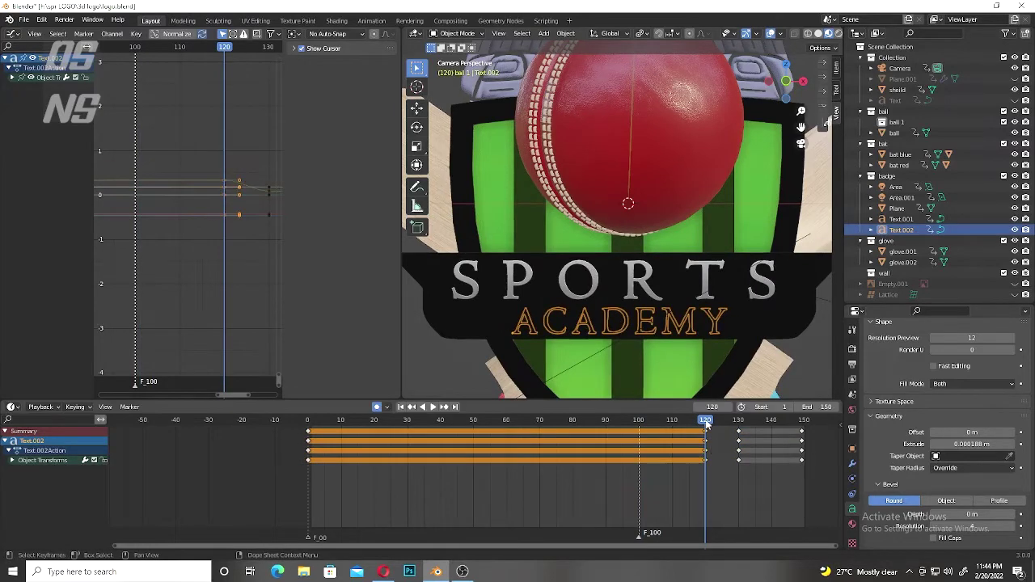
pyautogui.click(613, 420)
pyautogui.press('space')
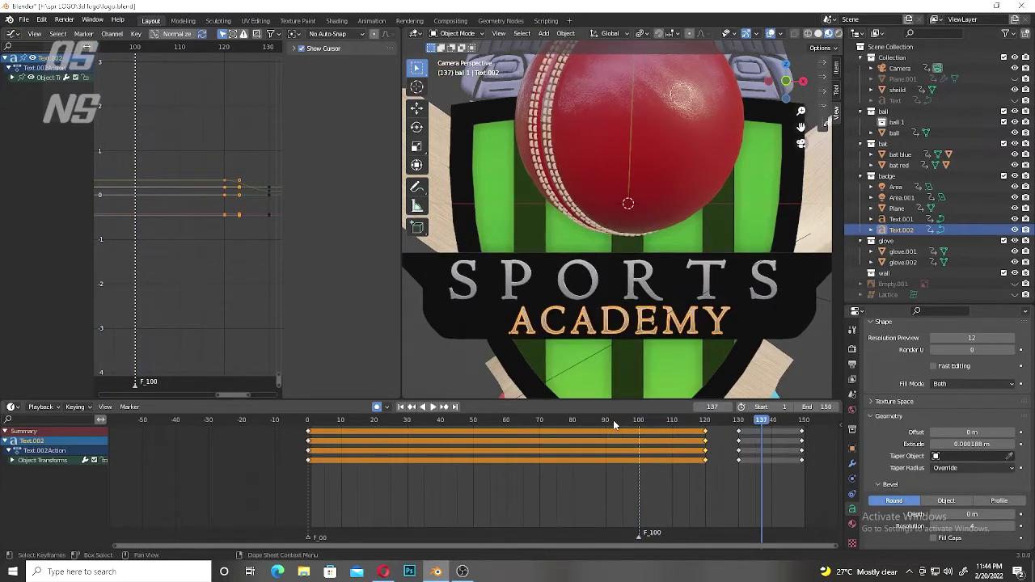
# Step: Unhide the red SPR text in the Outliner
pyautogui.scroll(-3, 938, 445)
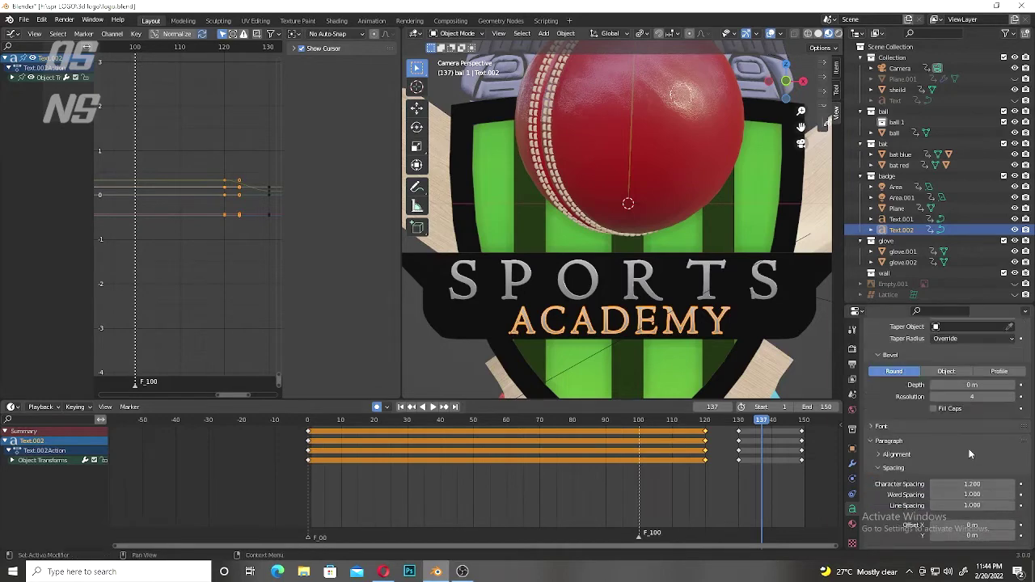
pyautogui.scroll(-2, 938, 445)
pyautogui.scroll(-3, 566, 324)
pyautogui.click(503, 386)
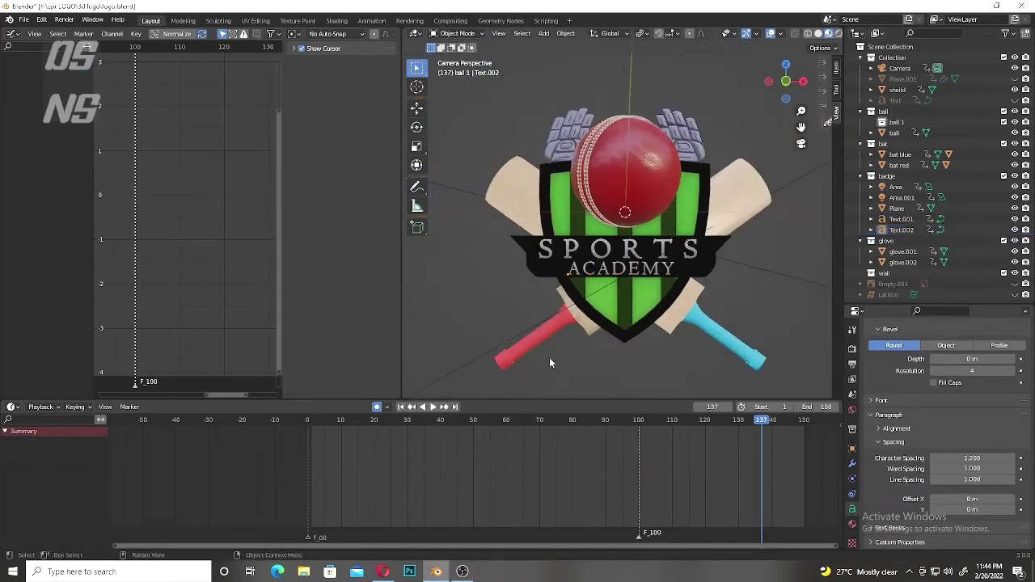
pyautogui.click(761, 422)
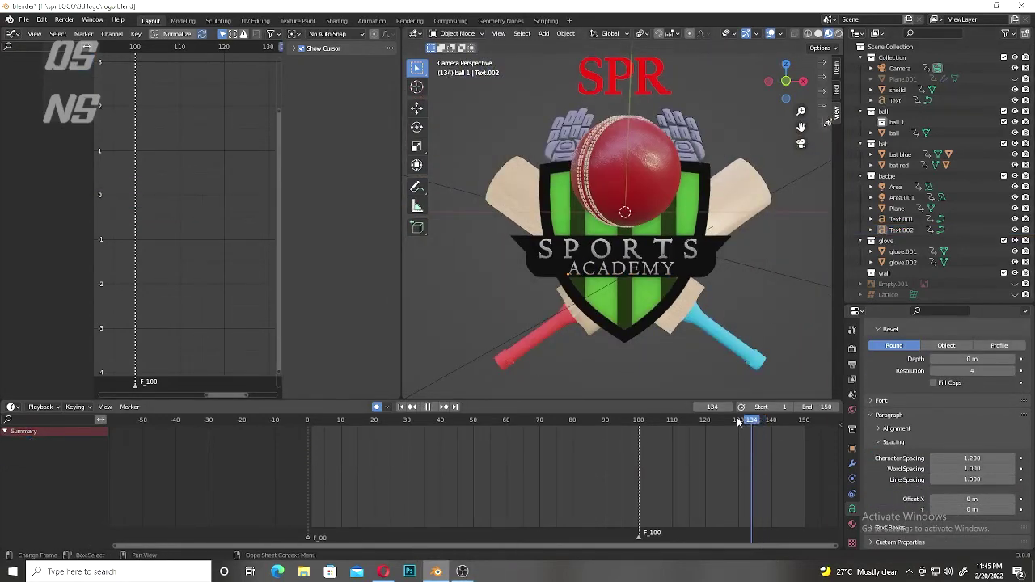
pyautogui.press('Escape')
# Step: Hold the SPORTS text's starting pose until frame 93 using its frame-0 and 93 keys
pyautogui.click(902, 219)
pyautogui.press('KP_7')
pyautogui.scroll(2, 619, 164)
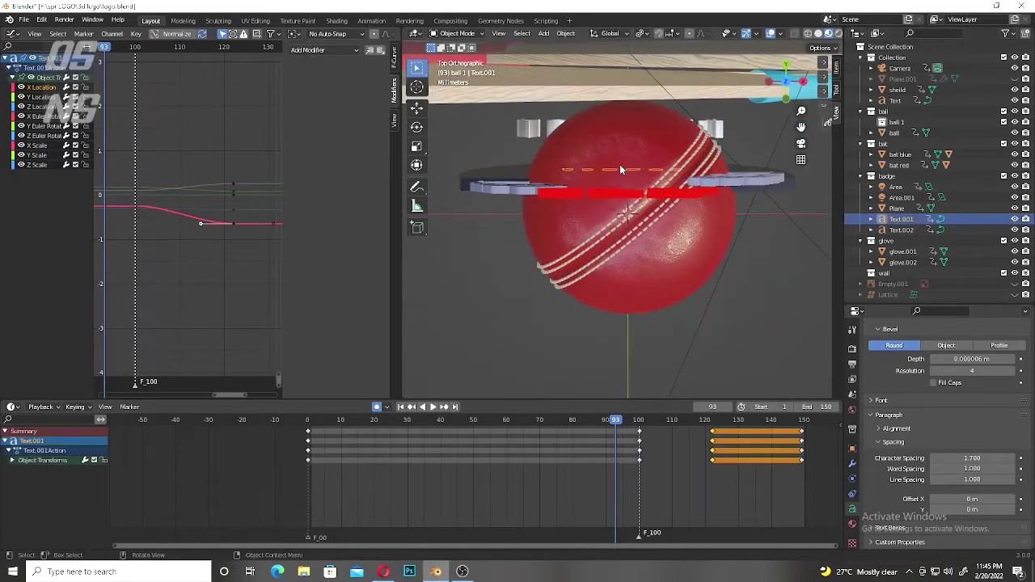
pyautogui.press('g')
pyautogui.click(618, 149)
pyautogui.moveTo(614, 420); pyautogui.dragTo(310, 437)
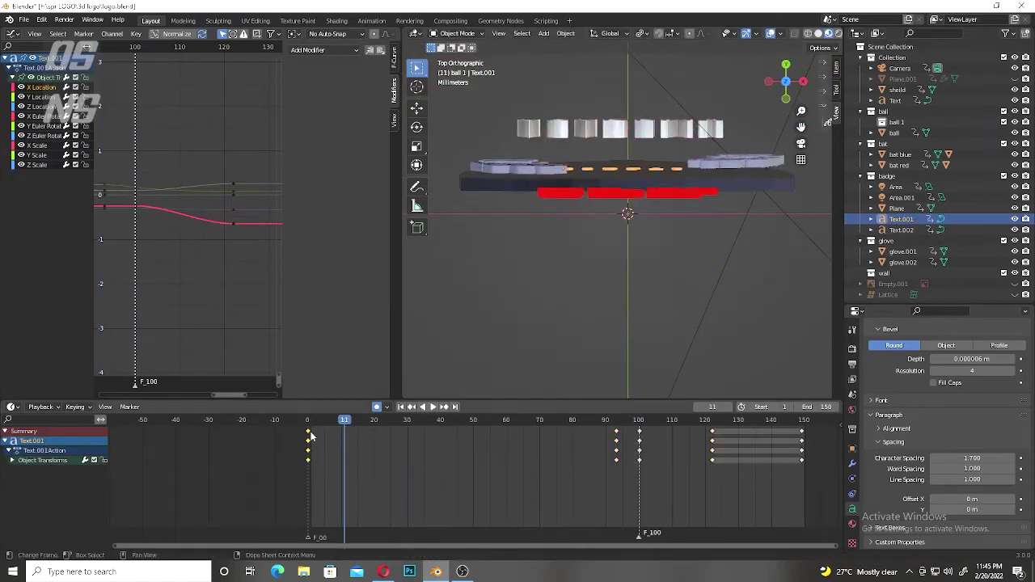
pyautogui.moveTo(623, 468); pyautogui.dragTo(287, 422)
# Step: Play the animation in camera view to check the delayed SPORTS fly-in
pyautogui.press('space')
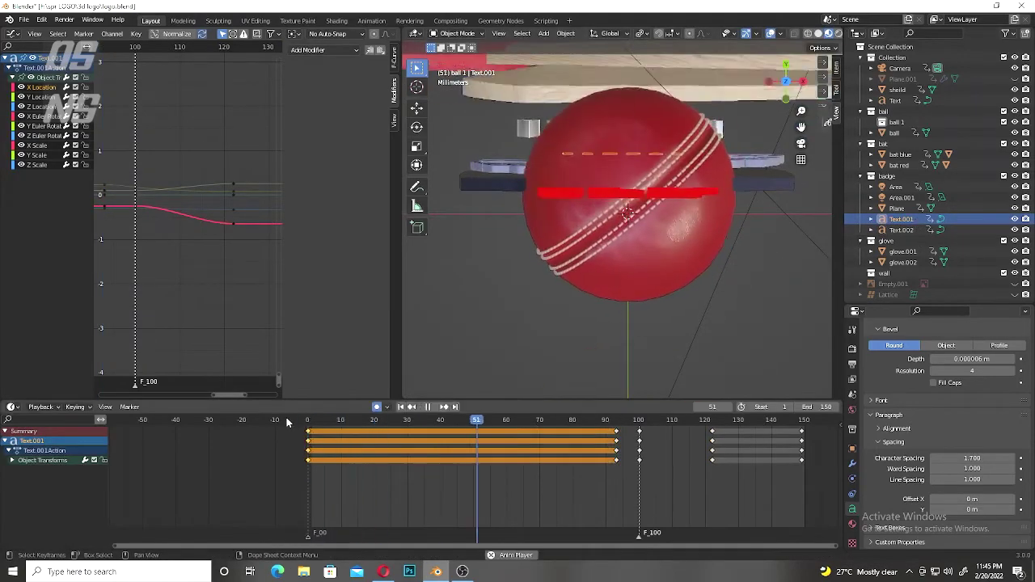
pyautogui.press('Escape')
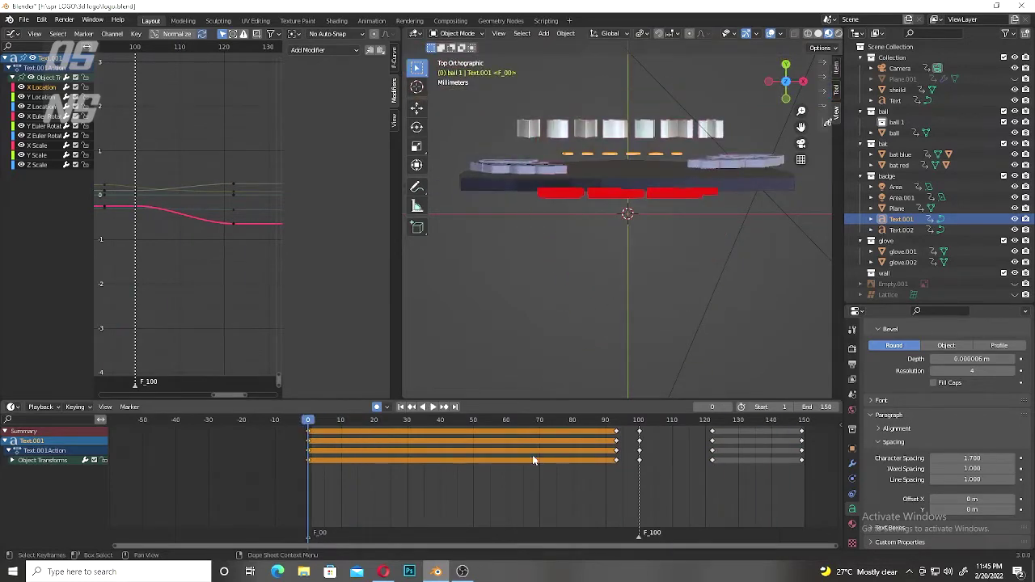
pyautogui.press('space')
pyautogui.press('KP_0')
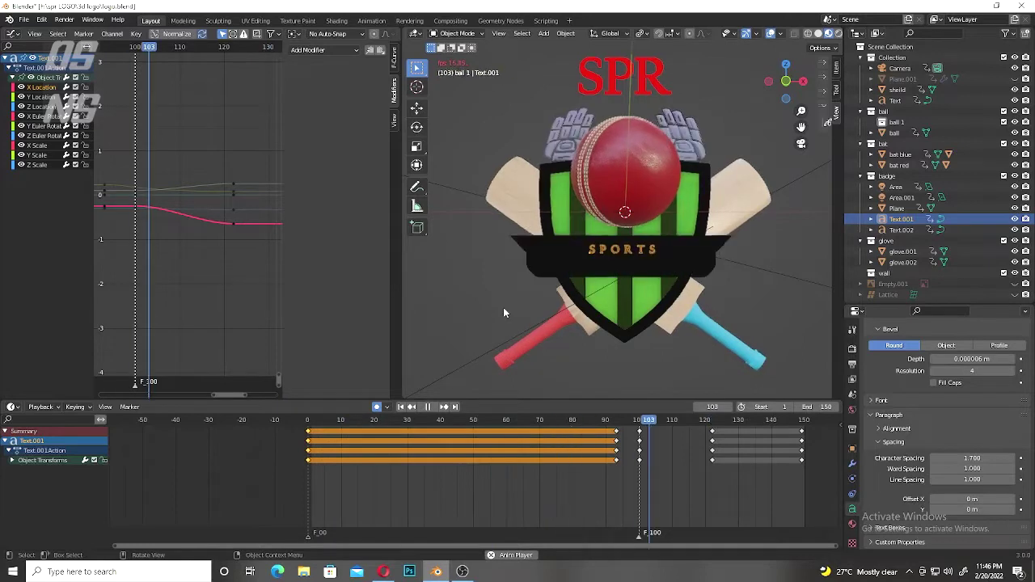
pyautogui.press('space')
pyautogui.moveTo(647, 473); pyautogui.dragTo(629, 471)
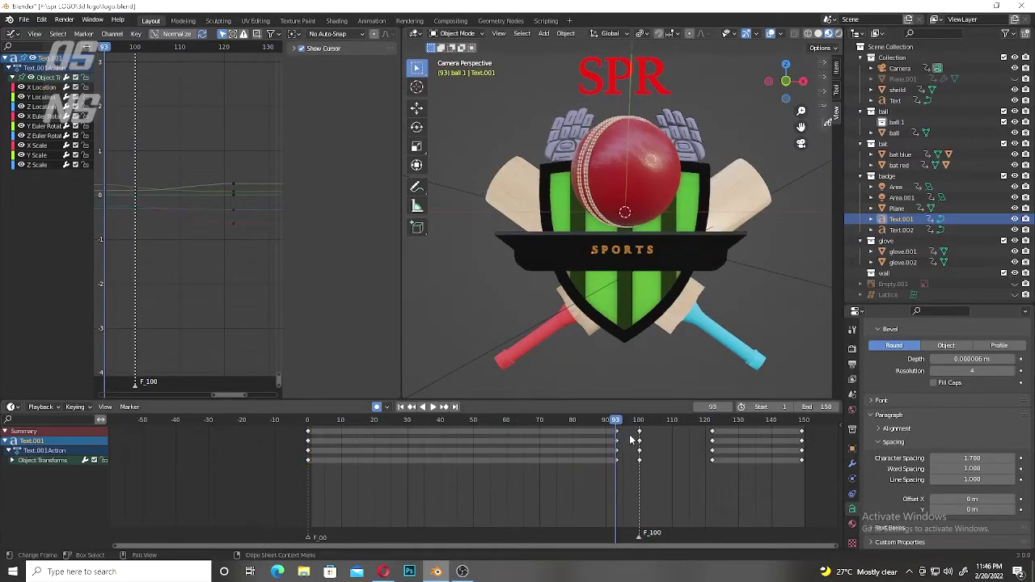
pyautogui.press('space')
pyautogui.press('space')
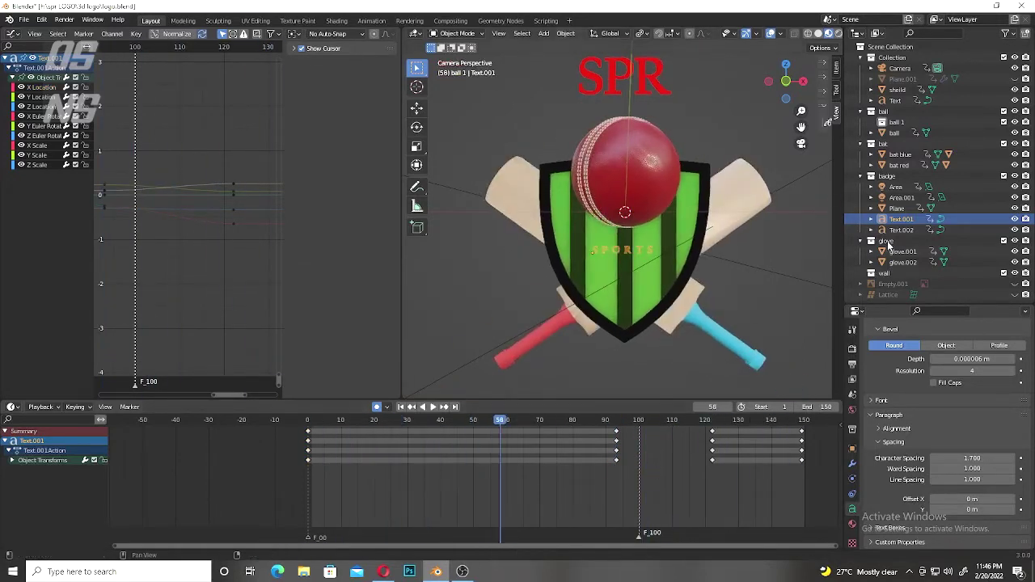
pyautogui.click(777, 255)
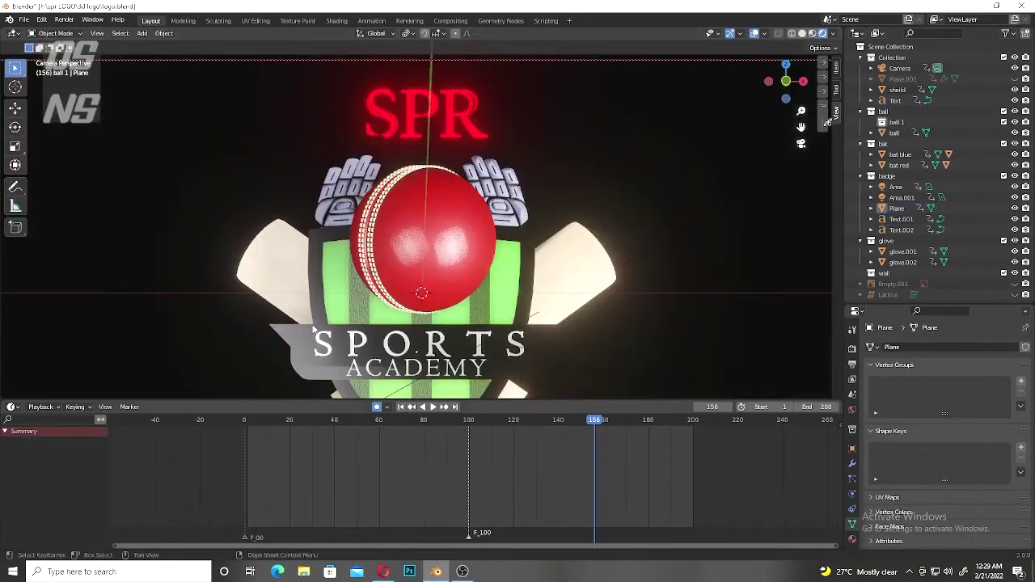
# Step: Slide the SPR text's keyframes later in the Dope Sheet
pyautogui.click(439, 285)
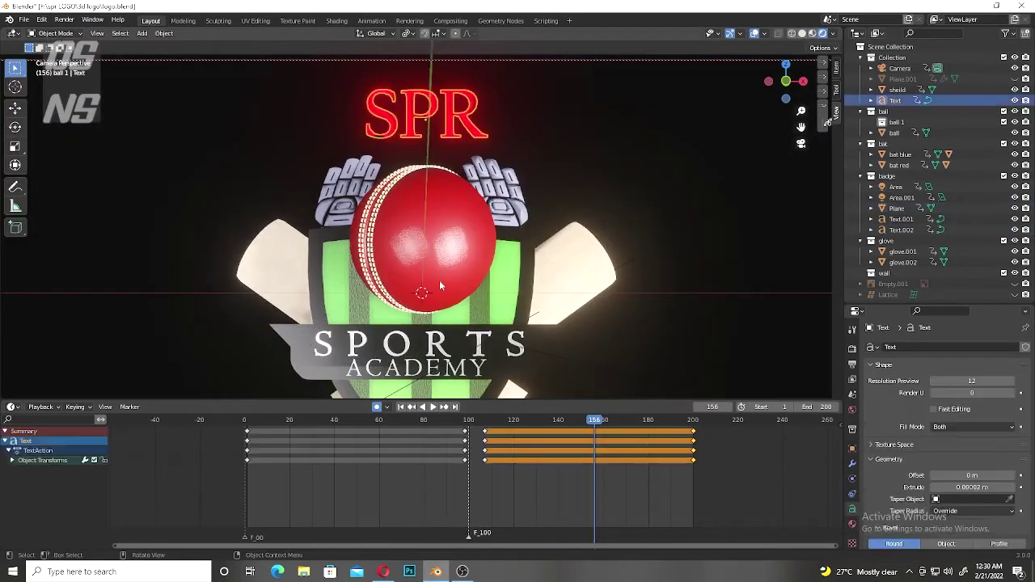
pyautogui.moveTo(427, 422); pyautogui.dragTo(428, 422)
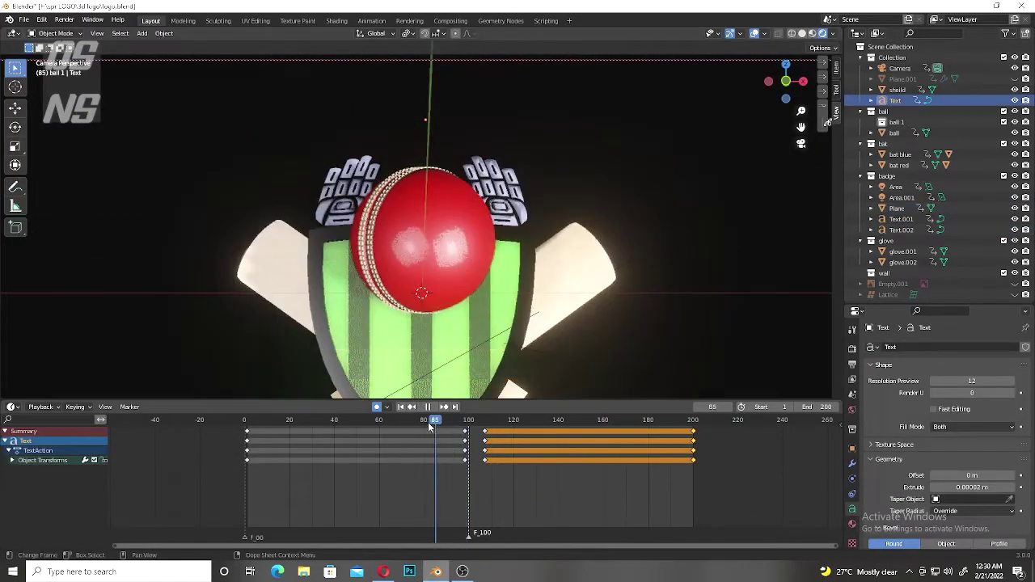
pyautogui.press('g')
pyautogui.click(448, 430)
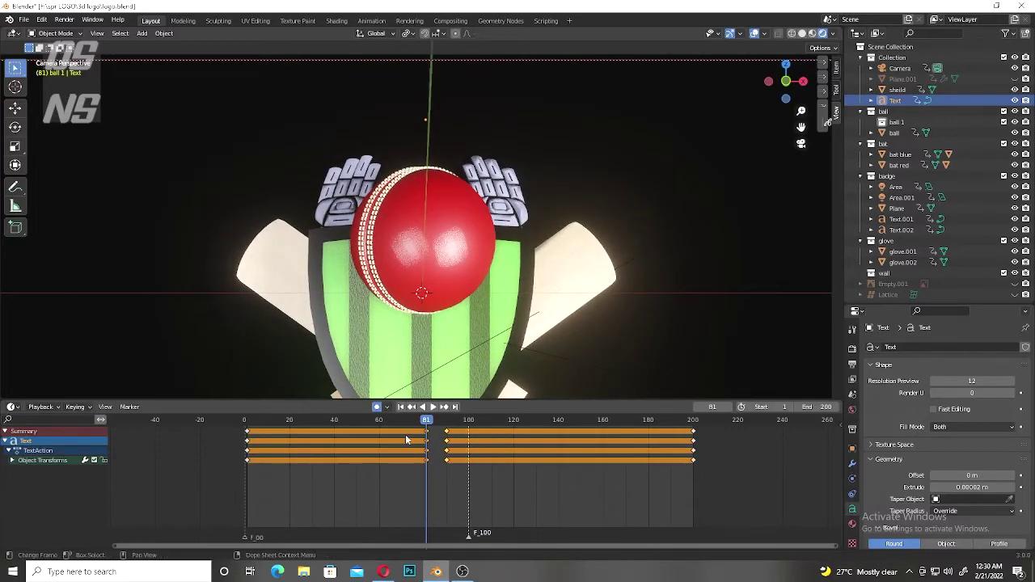
# Step: Shift the banner Plane's keyframes about 11 frames later to start near frame 97
pyautogui.click(460, 420)
pyautogui.click(416, 352)
pyautogui.moveTo(460, 435); pyautogui.dragTo(484, 435)
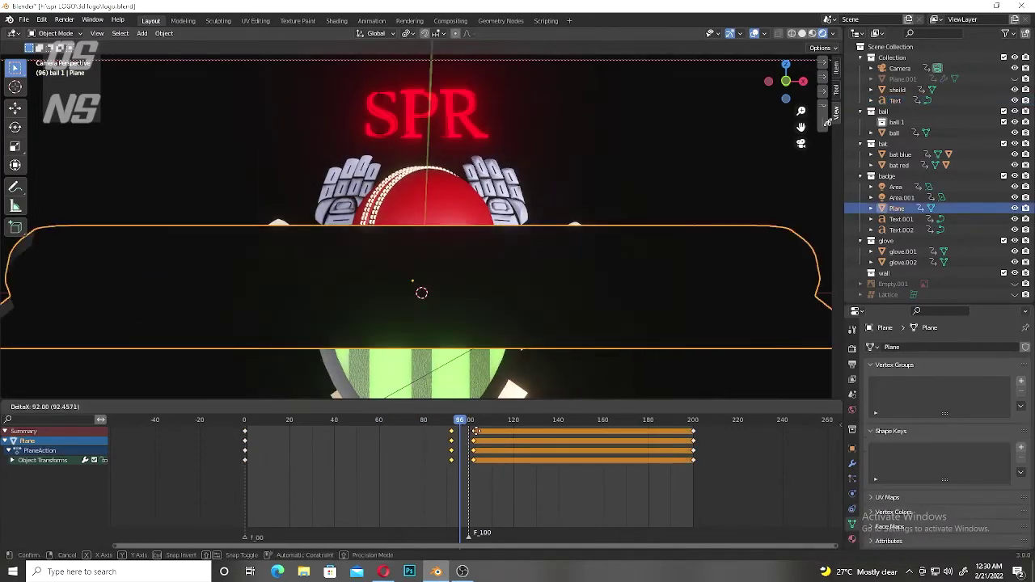
pyautogui.click(385, 420)
pyautogui.press('space')
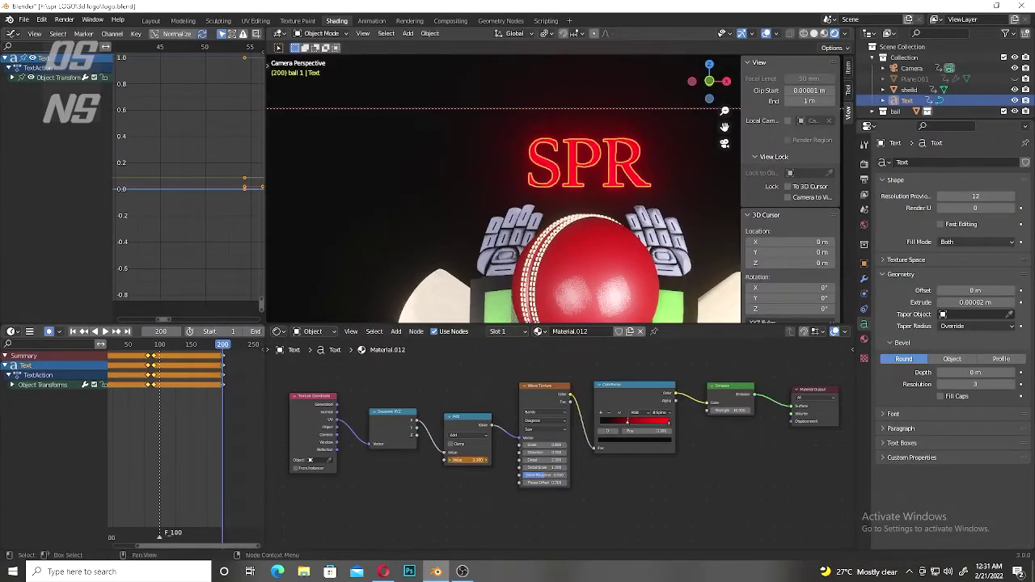
# Step: Tweak the Add node's keyframed Value and play back the glow timing
pyautogui.moveTo(461, 460); pyautogui.dragTo(467, 463)
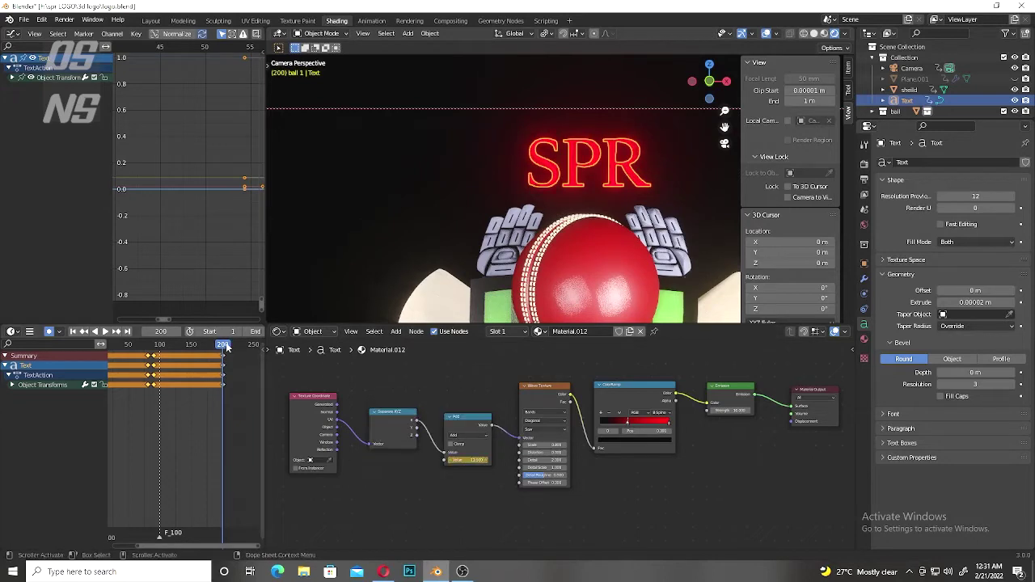
pyautogui.moveTo(226, 346); pyautogui.dragTo(151, 346)
pyautogui.press('space')
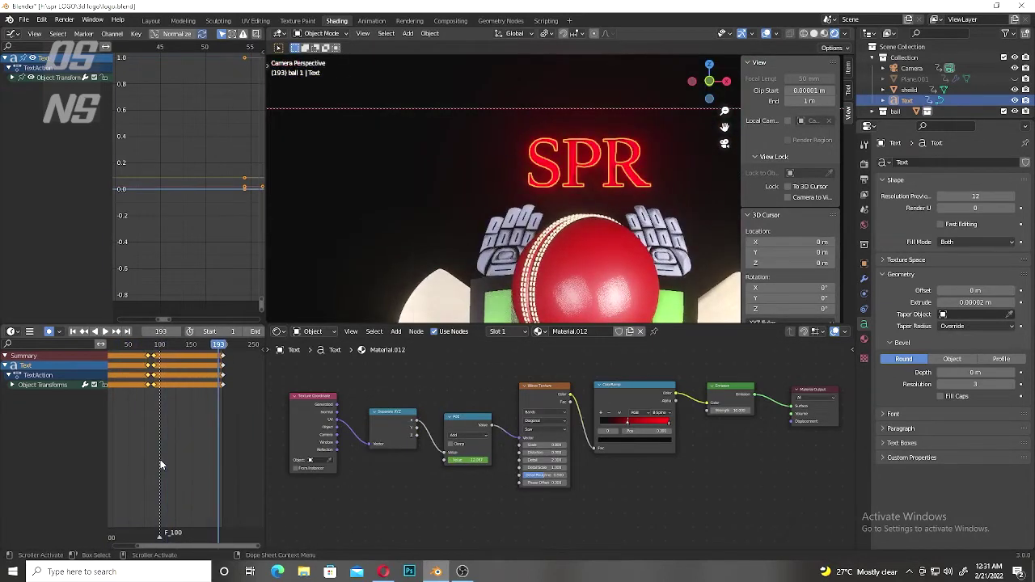
pyautogui.moveTo(219, 346); pyautogui.dragTo(202, 346)
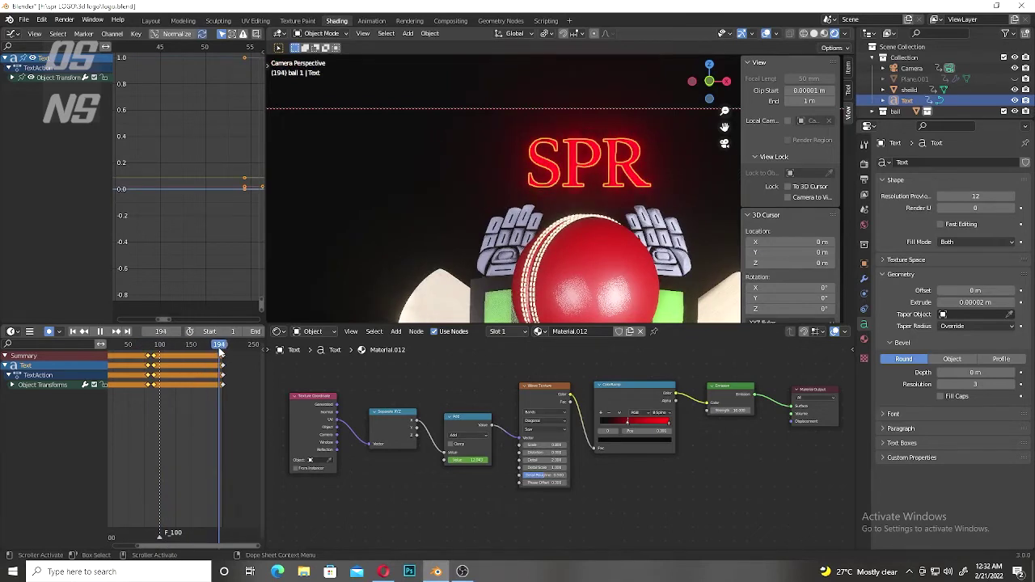
pyautogui.click(150, 347)
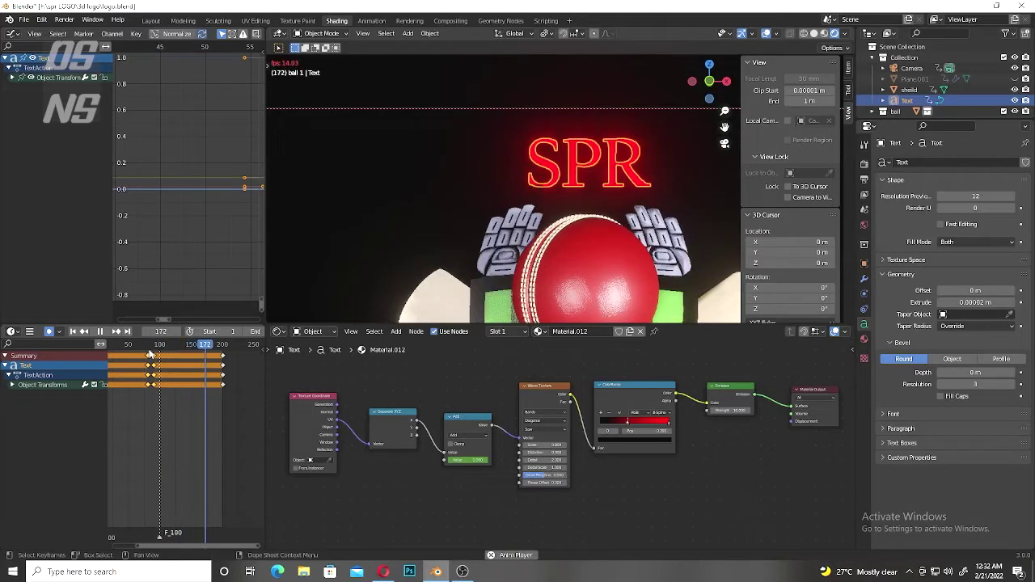
pyautogui.press('space')
pyautogui.scroll(-3, 191, 217)
pyautogui.scroll(-2, 143, 238)
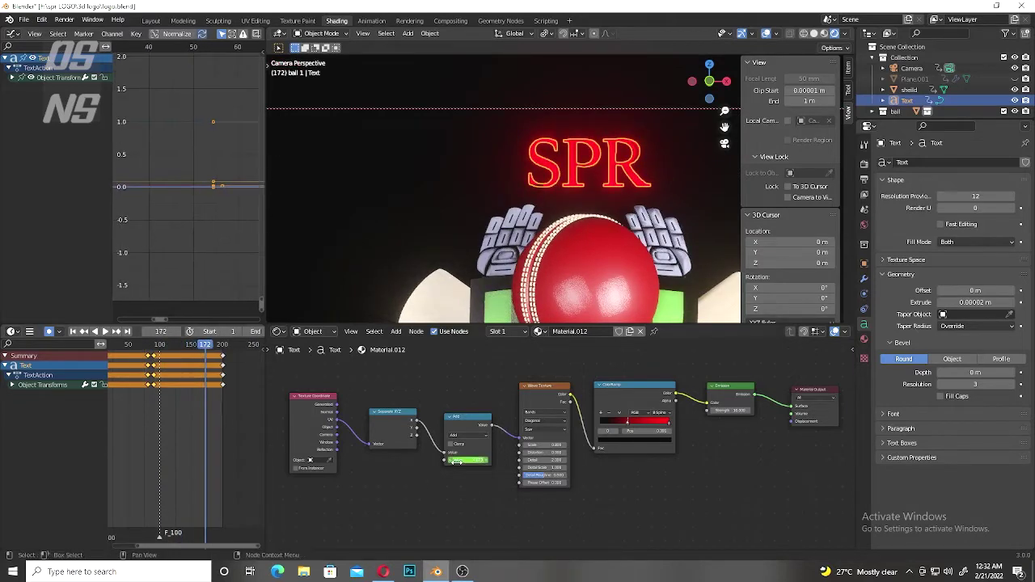
pyautogui.moveTo(225, 346); pyautogui.dragTo(154, 346)
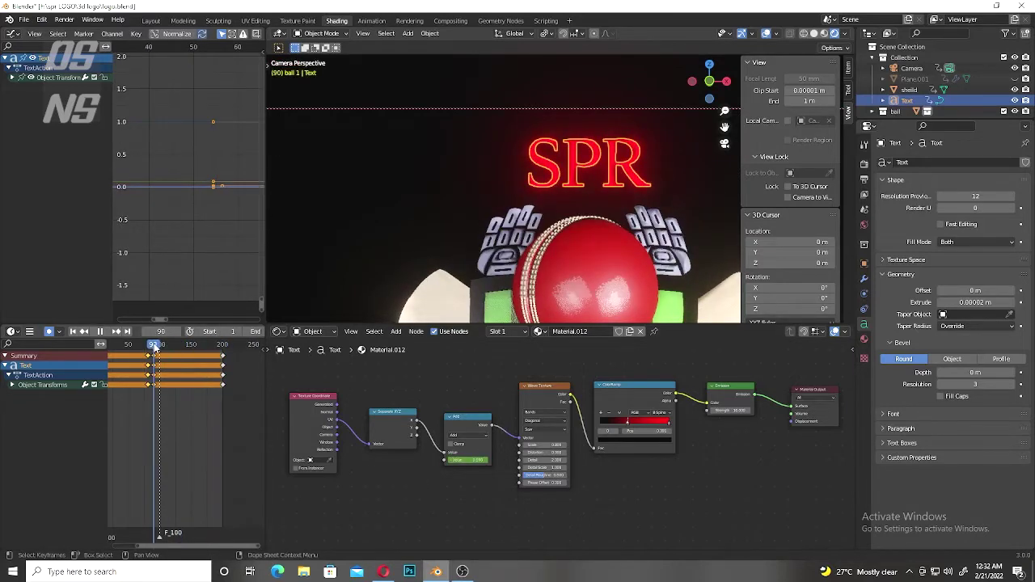
# Step: Move the Add node's Default Value curve keys so SPR glows by frame 118, then preview
pyautogui.click(461, 431)
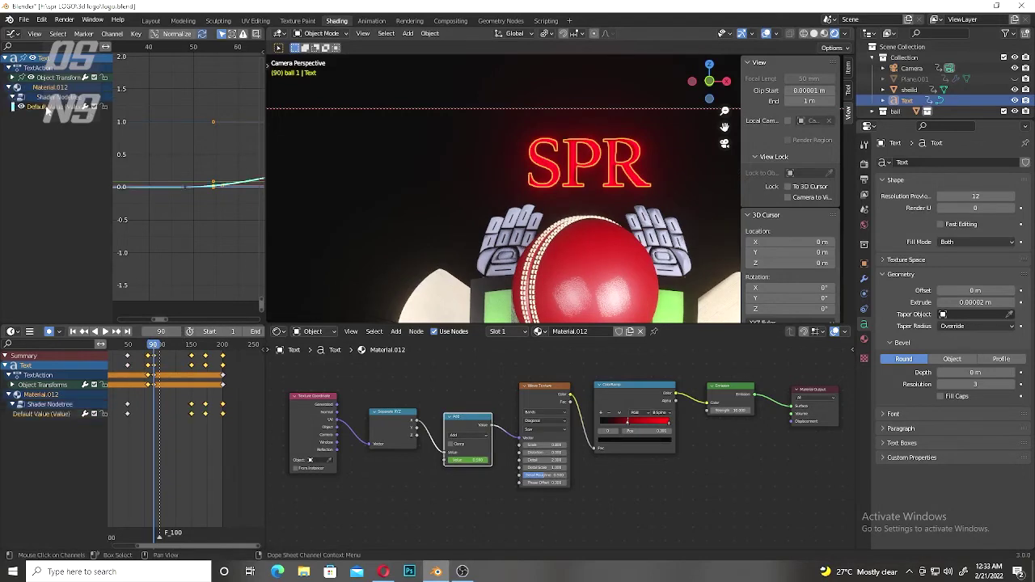
pyautogui.press('Home')
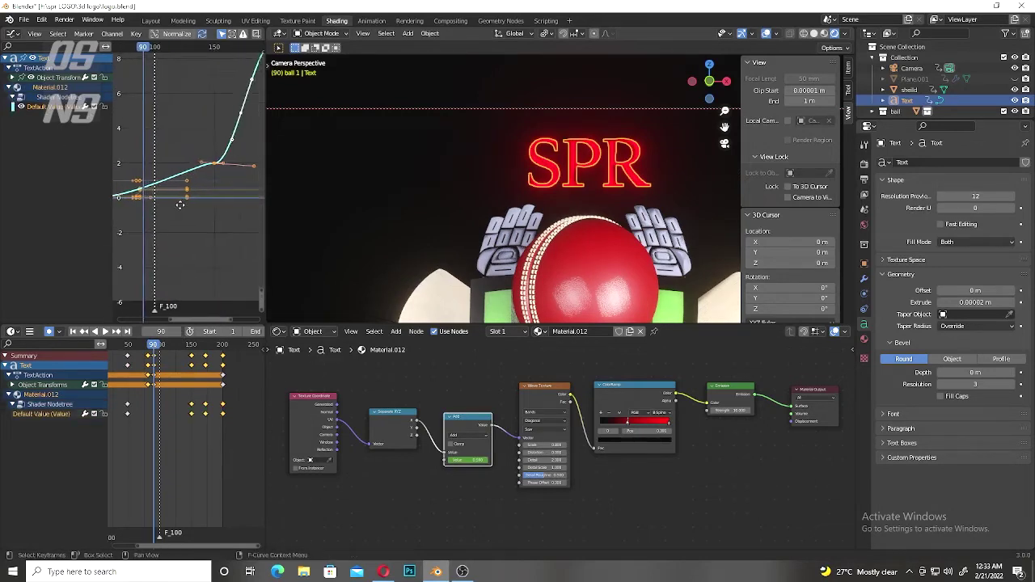
pyautogui.press('a')
pyautogui.press('g')
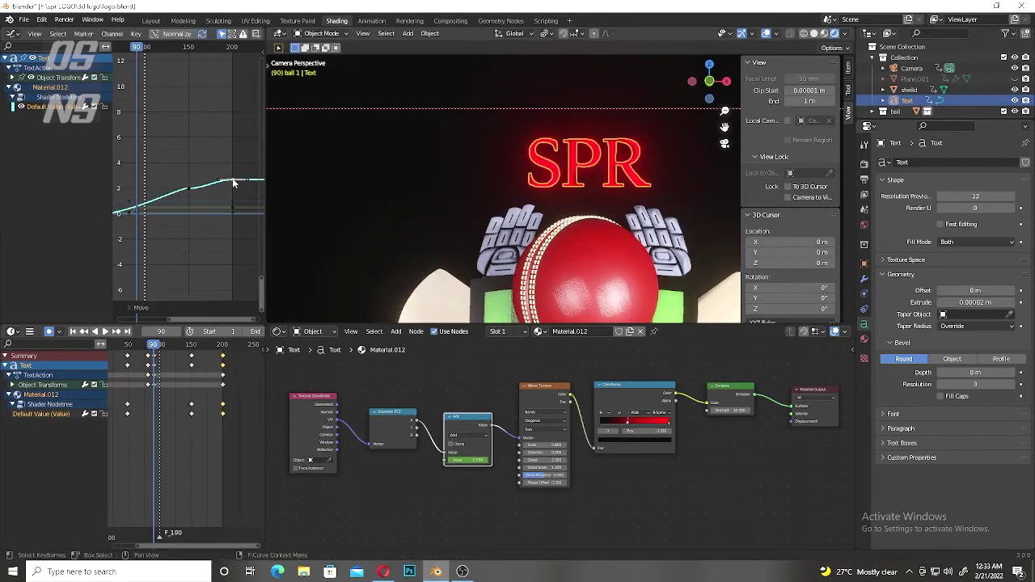
pyautogui.click(232, 173)
pyautogui.moveTo(180, 180); pyautogui.dragTo(196, 198)
pyautogui.press('space')
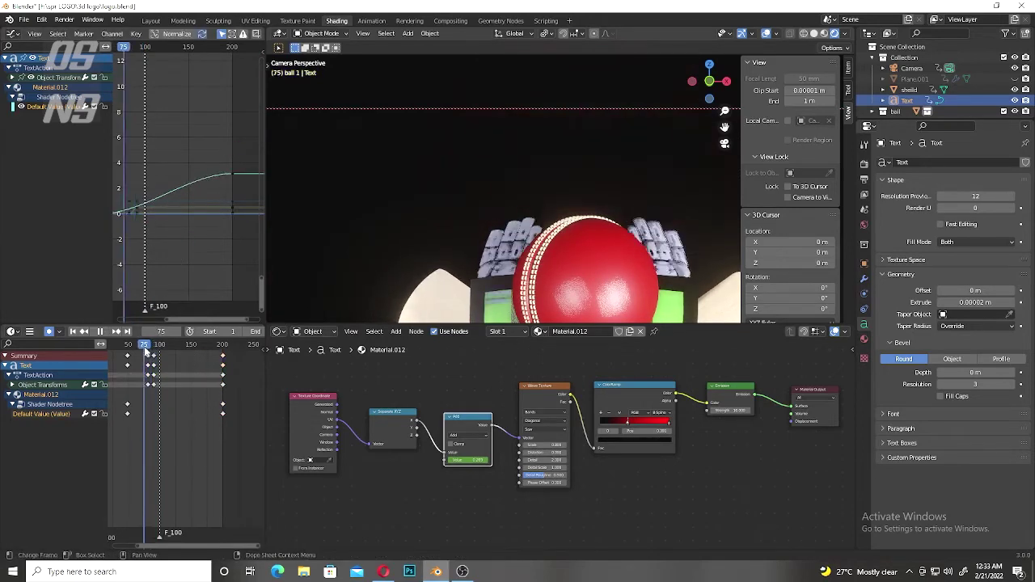
pyautogui.moveTo(154, 345); pyautogui.dragTo(227, 359)
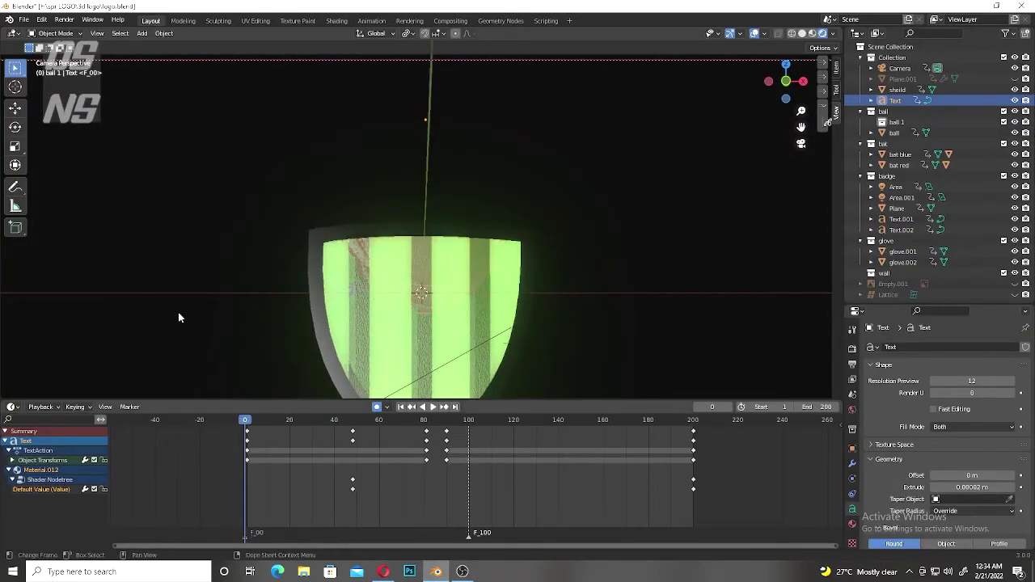
pyautogui.click(179, 284)
pyautogui.press('space')
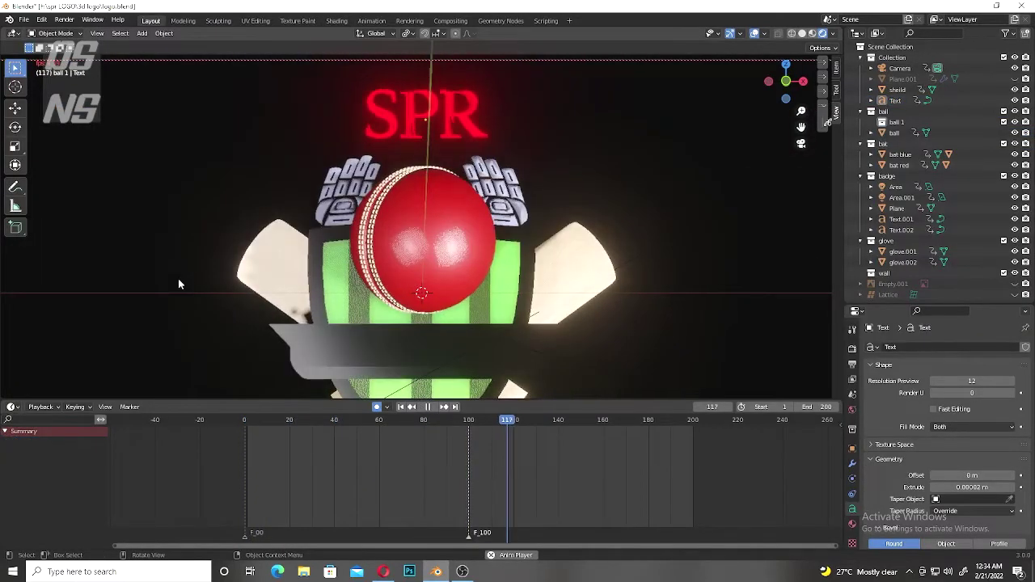
# Step: Enlarge the 3D view to frame the camera border and replay the logo animation through frame 188
pyautogui.moveTo(443, 401); pyautogui.dragTo(442, 538)
pyautogui.scroll(-3, 442, 206)
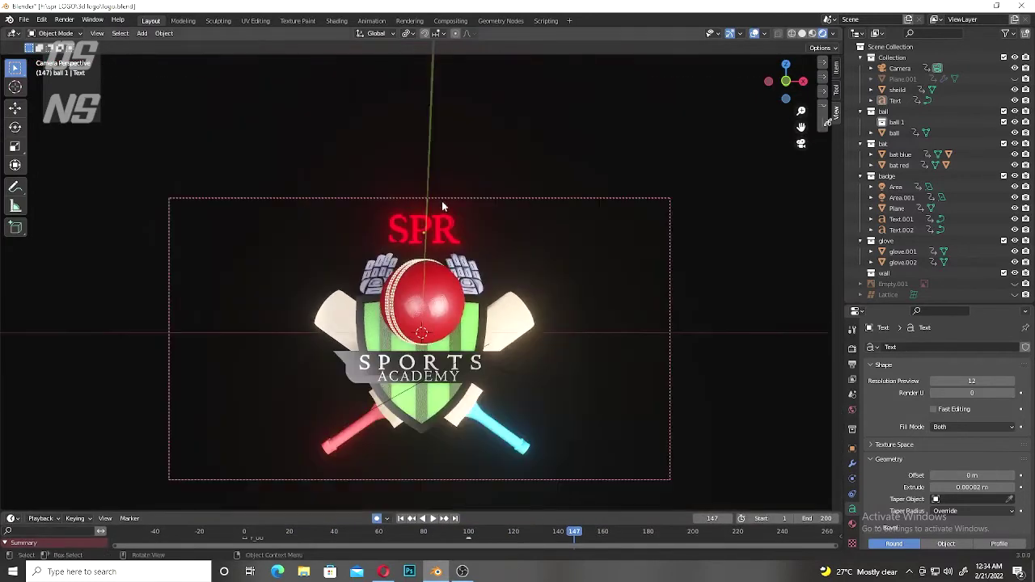
pyautogui.keyDown('shift'); pyautogui.moveTo(534, 255); pyautogui.dragTo(523, 219, button='middle'); pyautogui.keyUp('shift')
pyautogui.press('b')
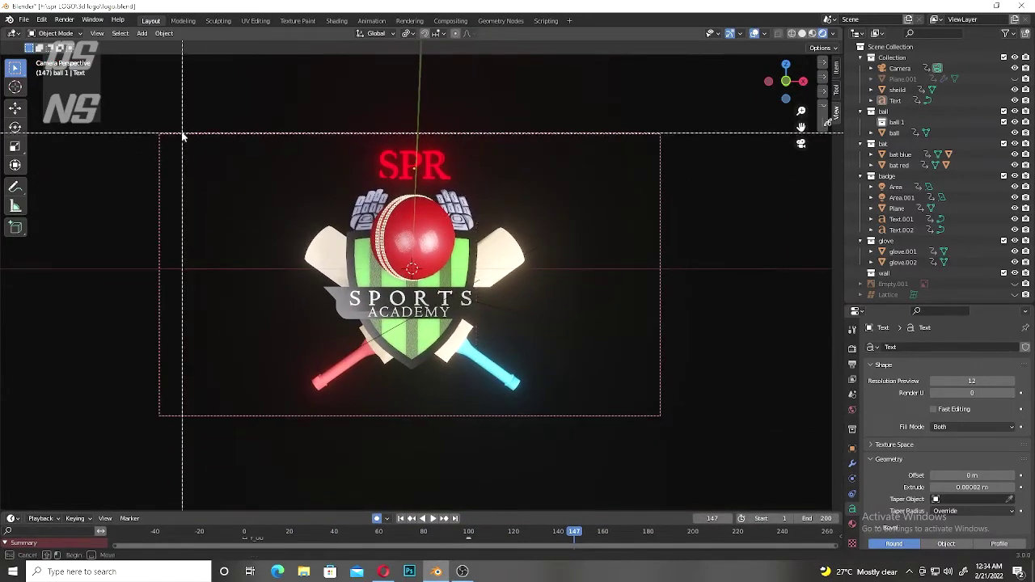
pyautogui.moveTo(158, 133); pyautogui.dragTo(662, 417)
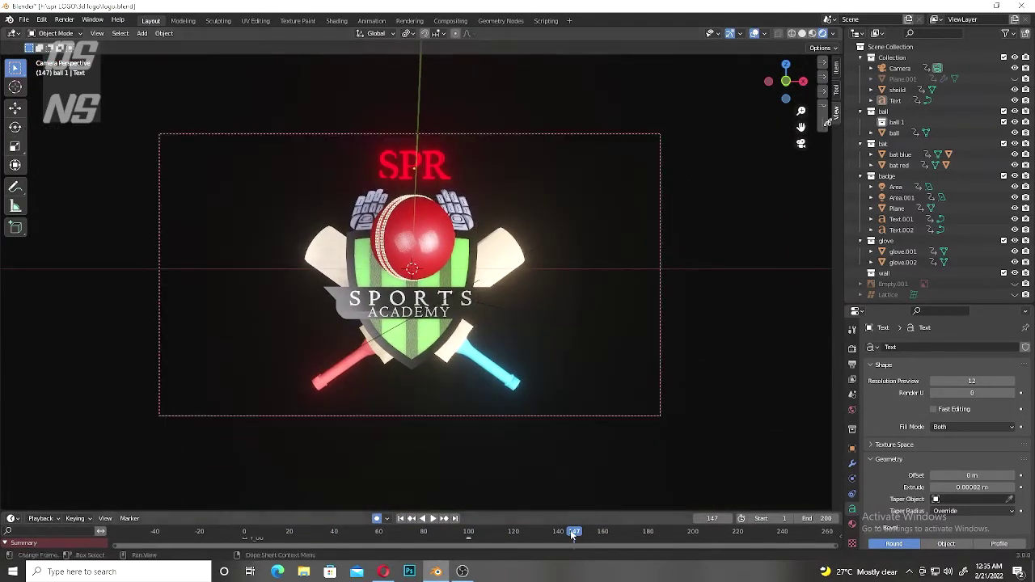
pyautogui.hotkey('shift', 'Left')
pyautogui.press('space')
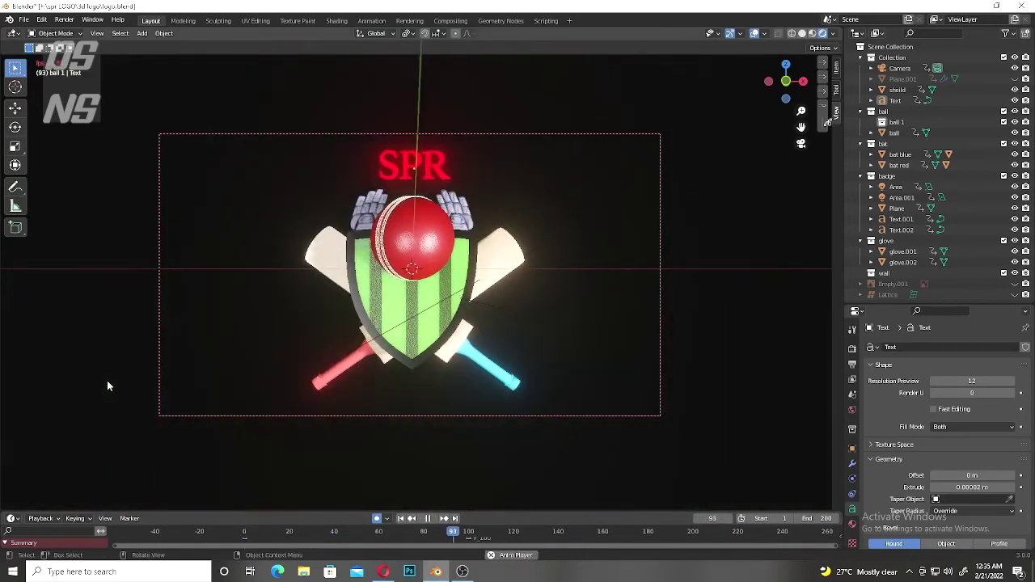
pyautogui.press('space')
# Step: Give Eevee Bloom threshold 0.300, a pinkish-red colour and intensity 0.031
pyautogui.click(852, 349)
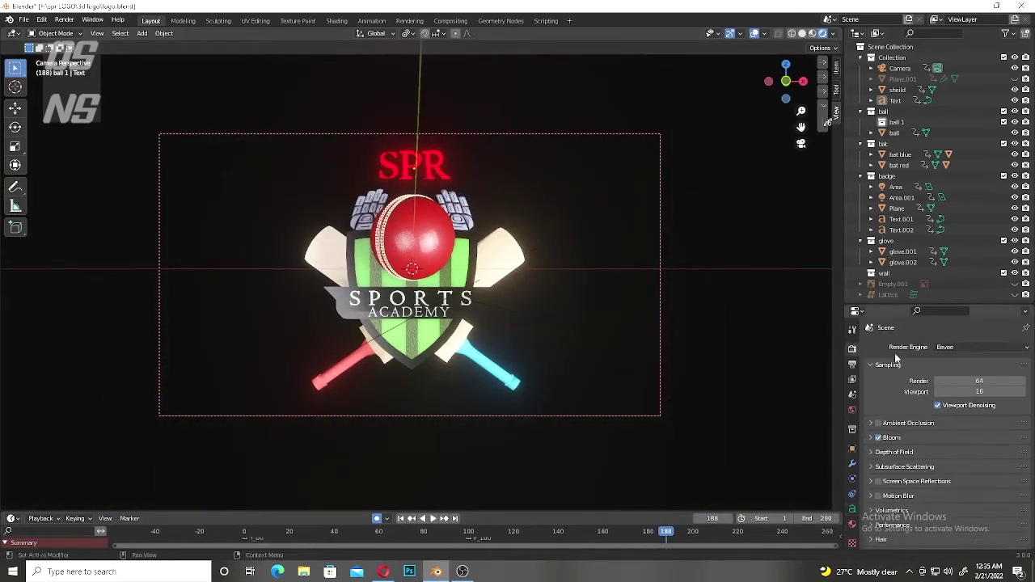
pyautogui.click(879, 438)
pyautogui.click(879, 438)
pyautogui.click(873, 439)
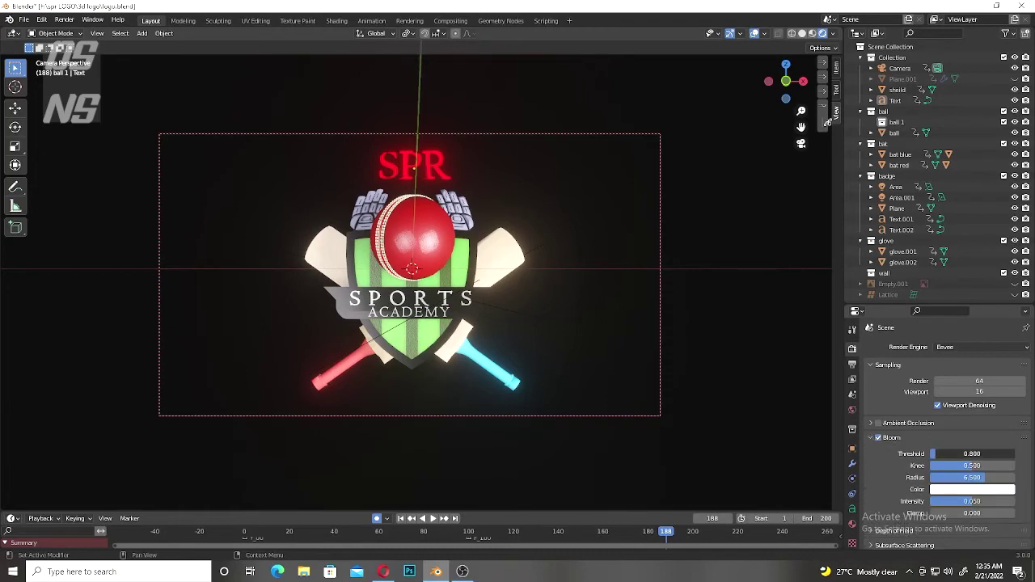
pyautogui.click(995, 491)
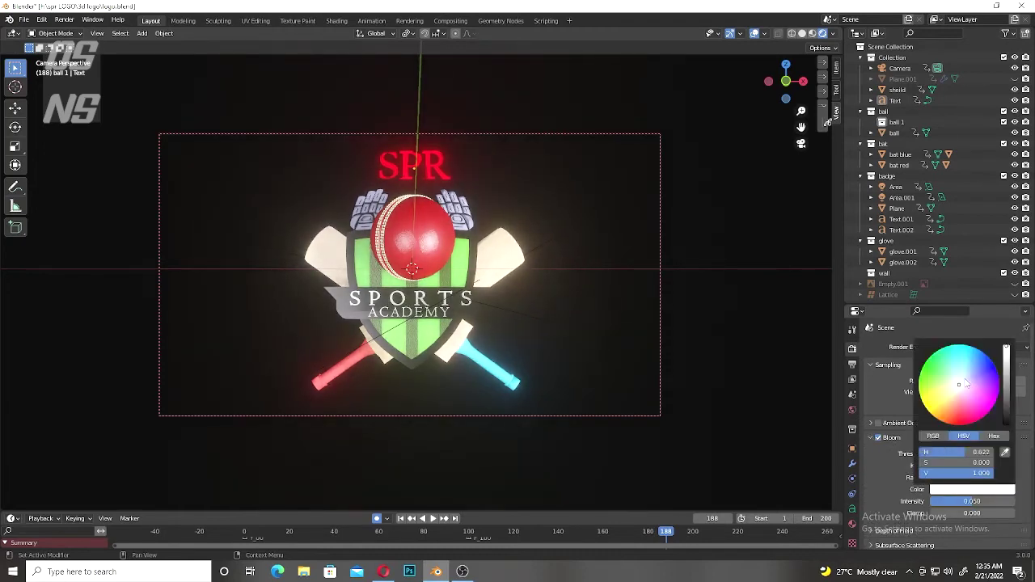
pyautogui.moveTo(961, 376); pyautogui.dragTo(961, 404)
pyautogui.moveTo(1007, 350); pyautogui.dragTo(1008, 374)
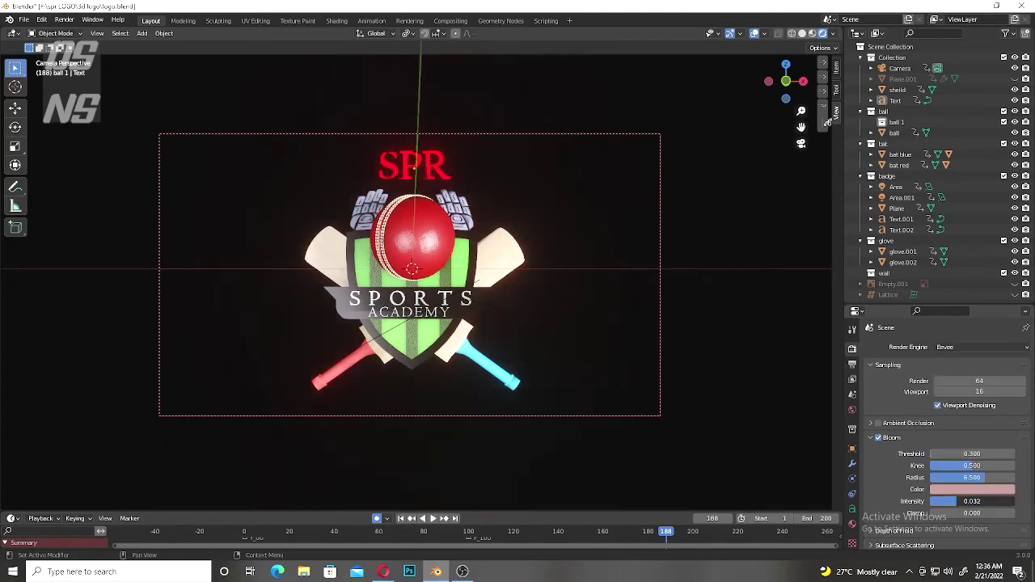
pyautogui.scroll(-3, 950, 478)
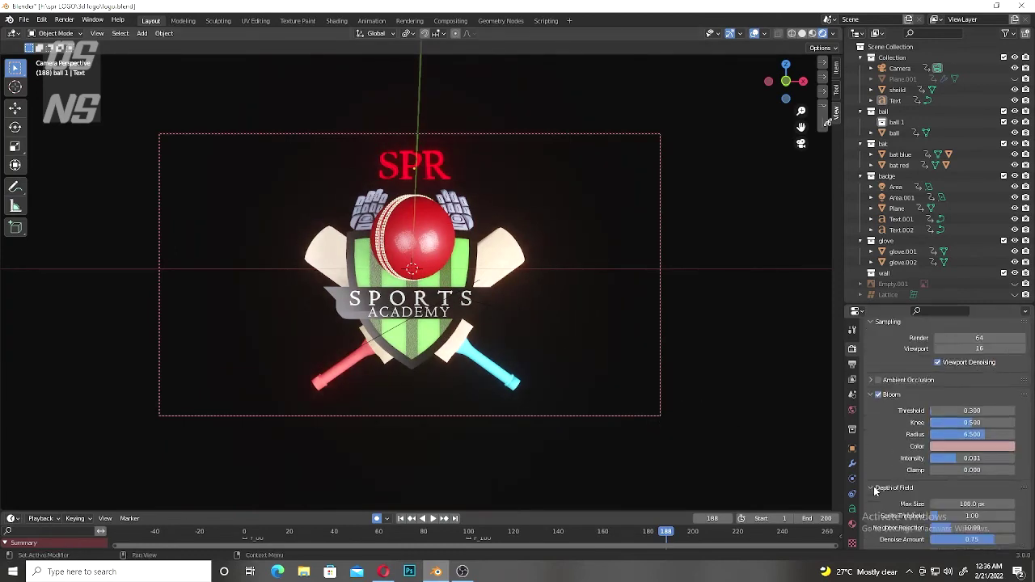
pyautogui.click(874, 486)
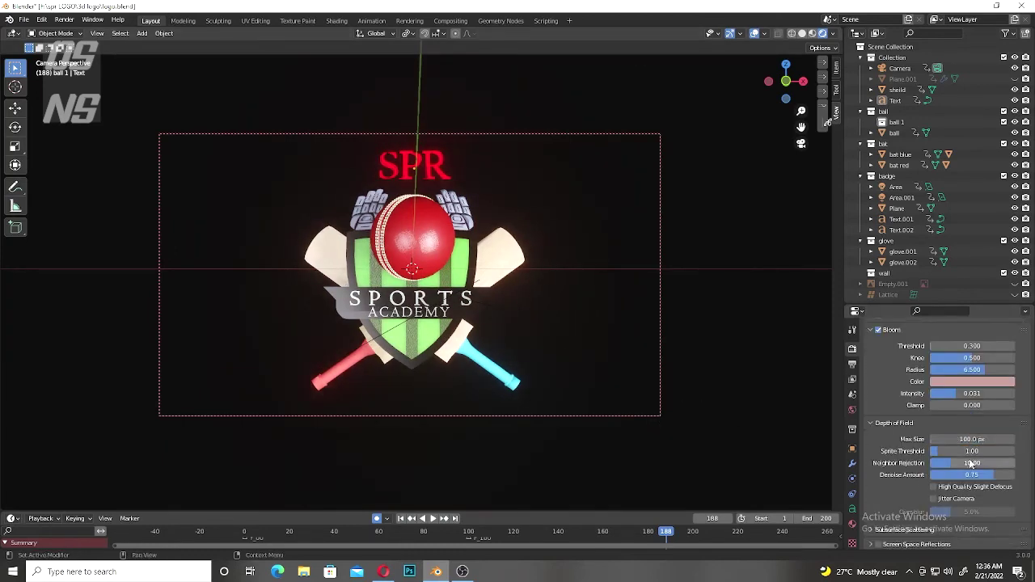
pyautogui.scroll(3, 873, 441)
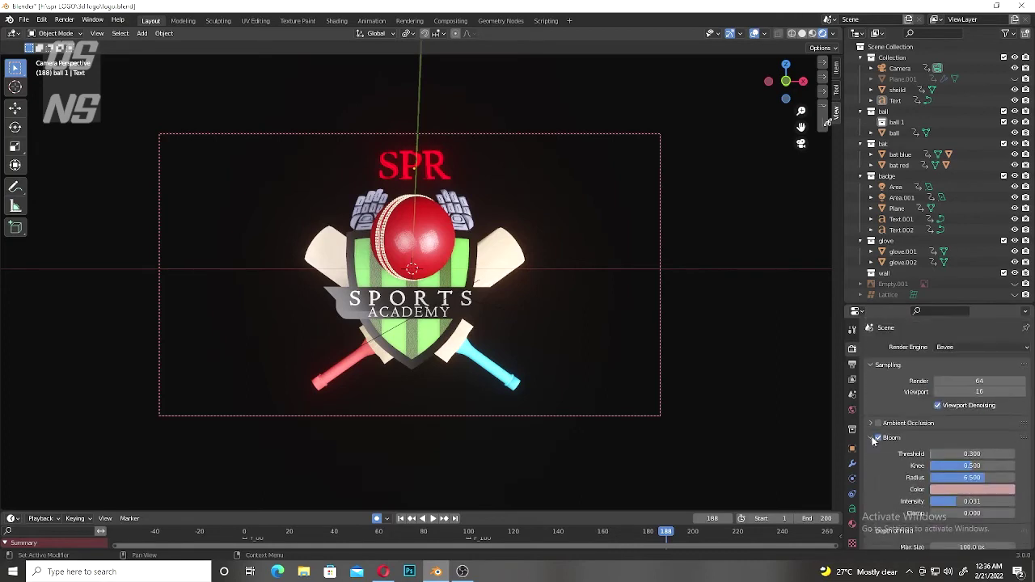
pyautogui.click(872, 439)
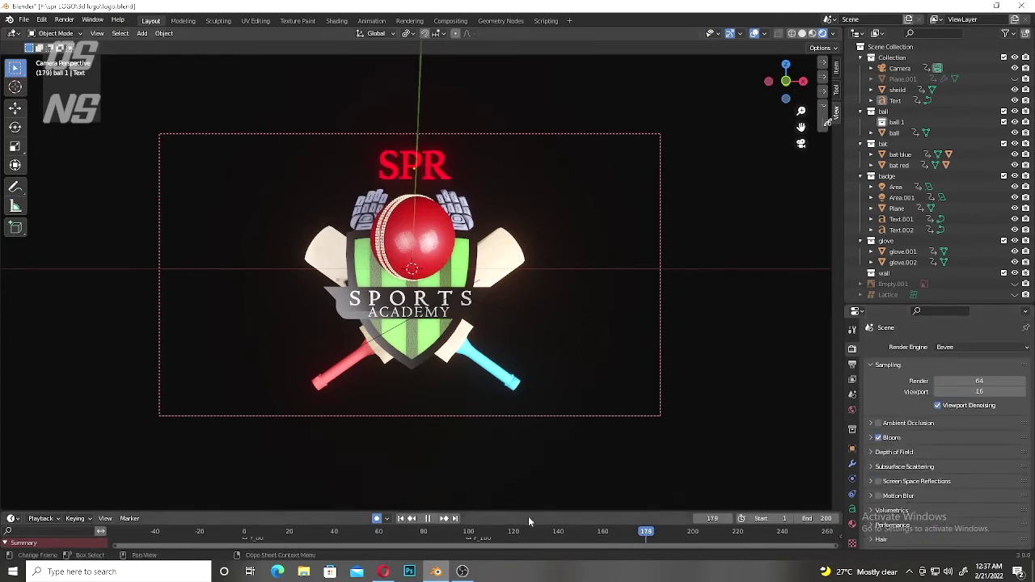
# Step: Restart playback from frame 0 to watch the shield, ball and bats fly in with the new bloom
pyautogui.press('Escape')
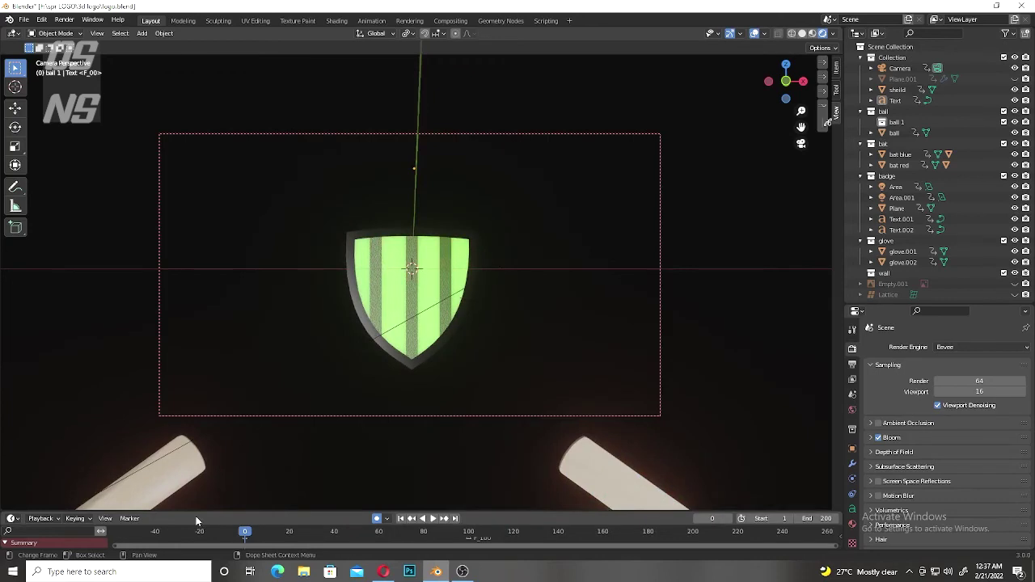
pyautogui.press('space')
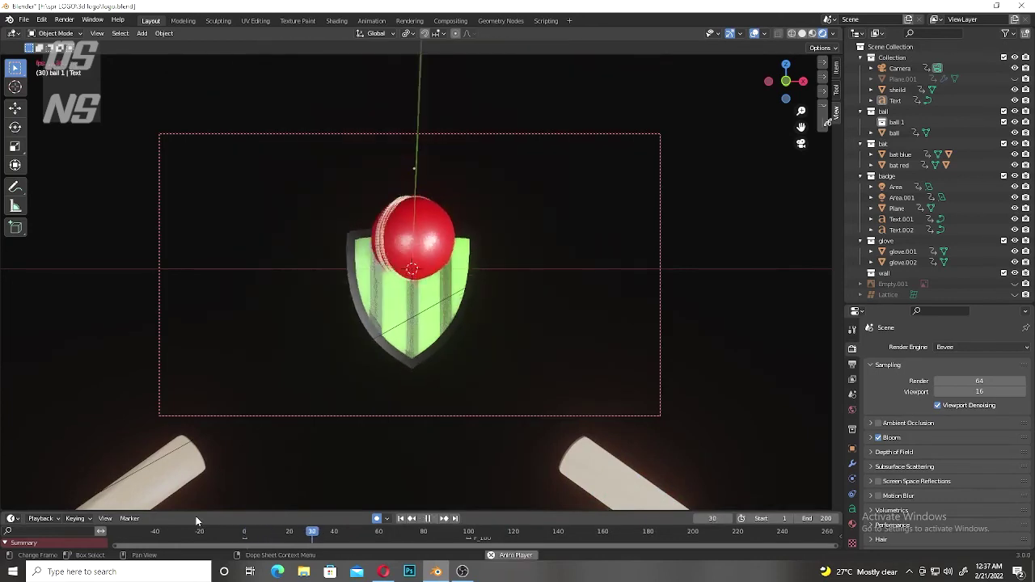